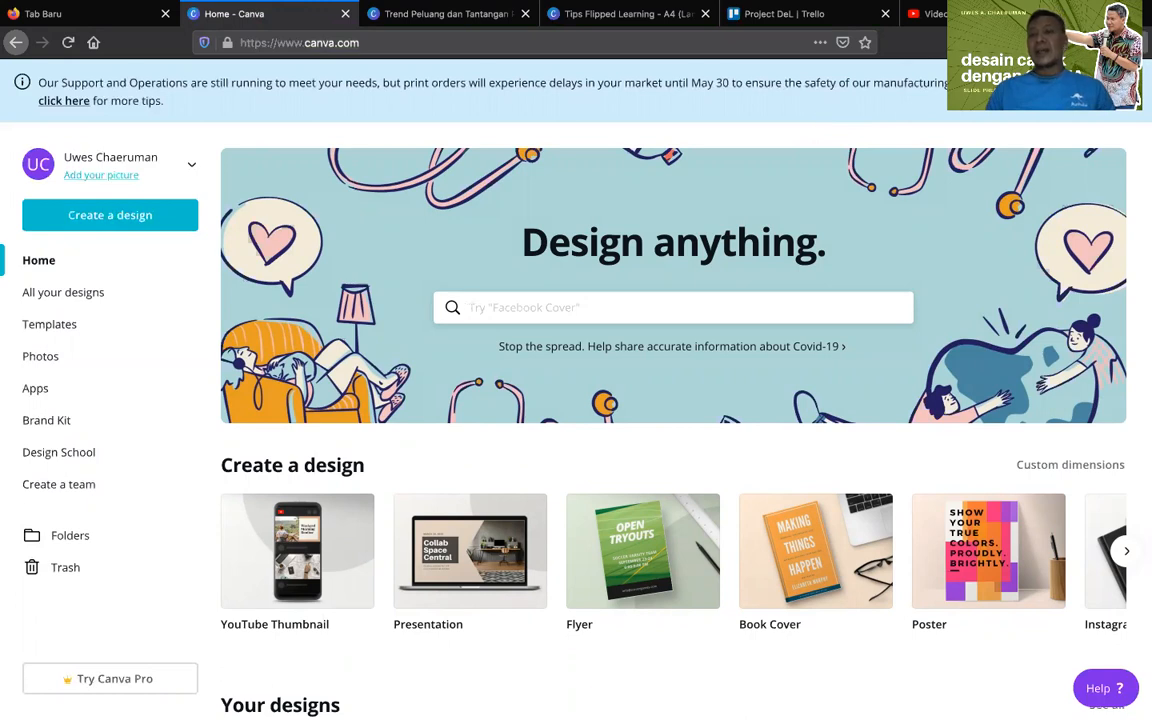
pyautogui.click(1135, 43)
pyautogui.click(915, 55)
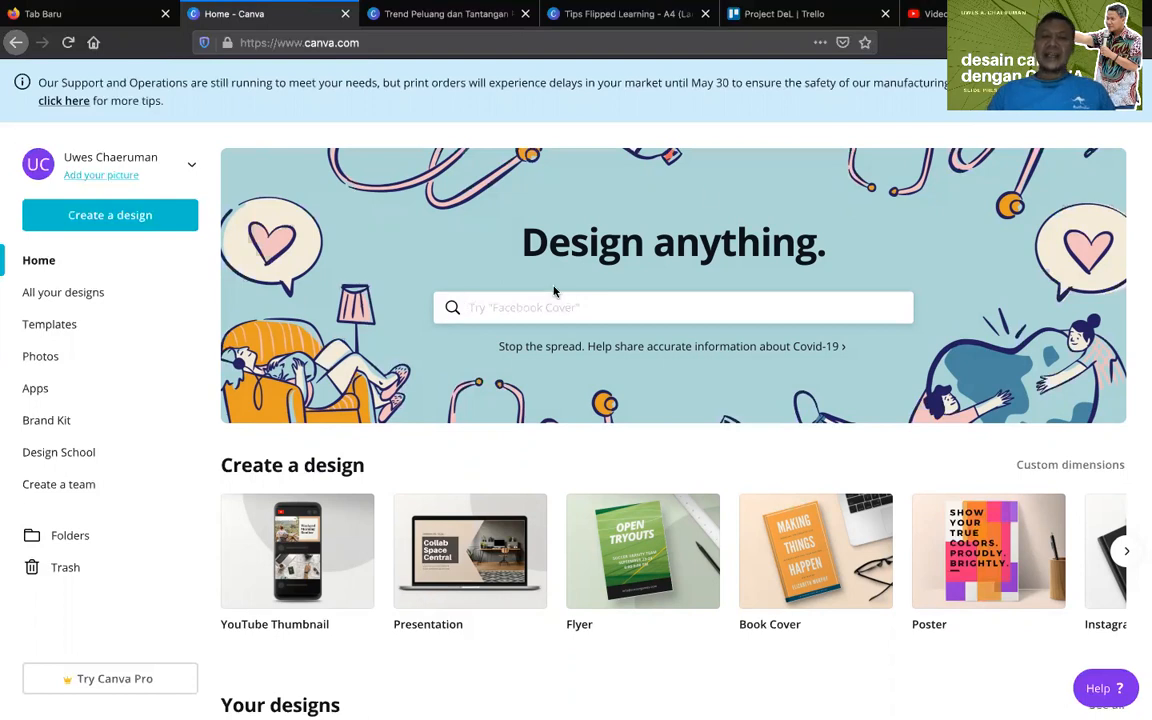
# Create a new blank Presentation (16:9) design from the design types on the home page
pyautogui.scroll(-1, 417, 364)
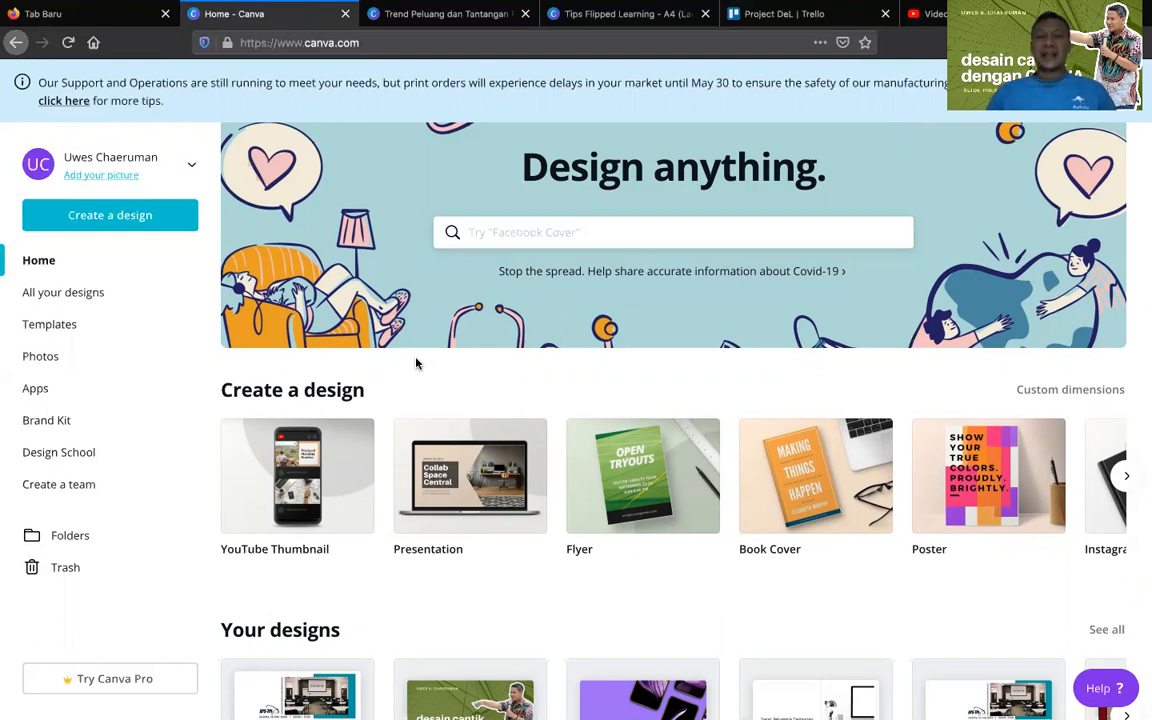
pyautogui.click(474, 495)
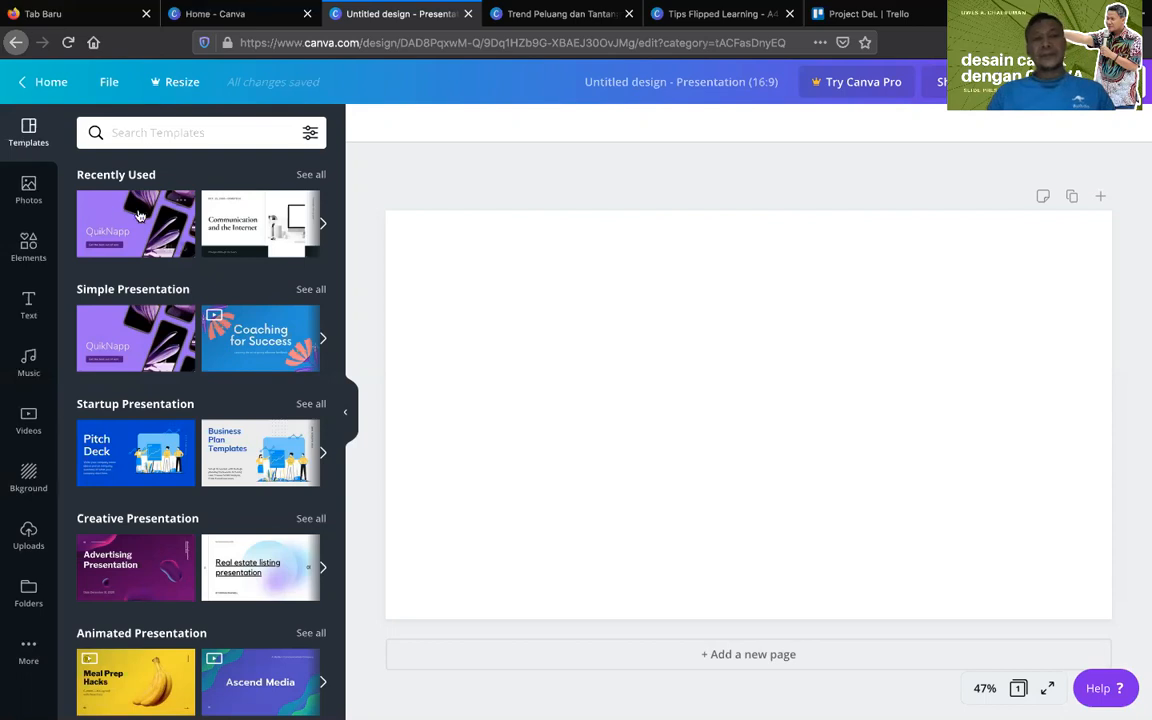
# Browse the presentation template categories, from Recently Used and Simple Presentation through Product Presentation to the All results list
pyautogui.scroll(-5, 160, 325)
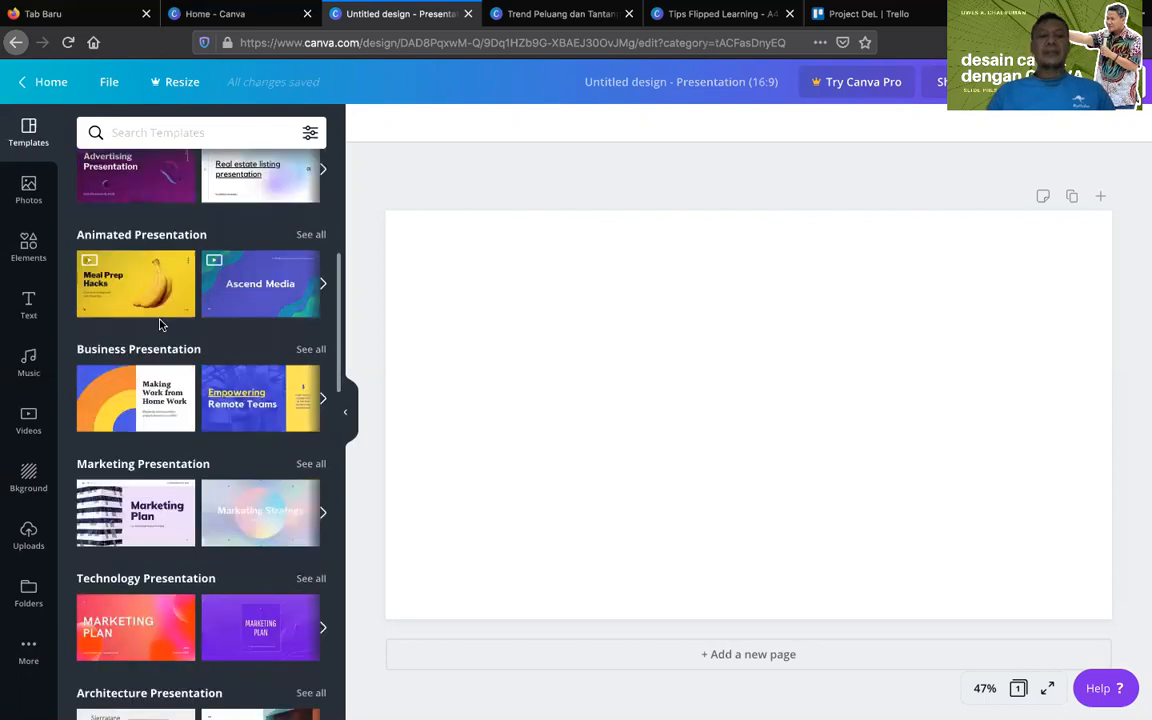
pyautogui.scroll(-3, 160, 325)
pyautogui.scroll(-3, 160, 325)
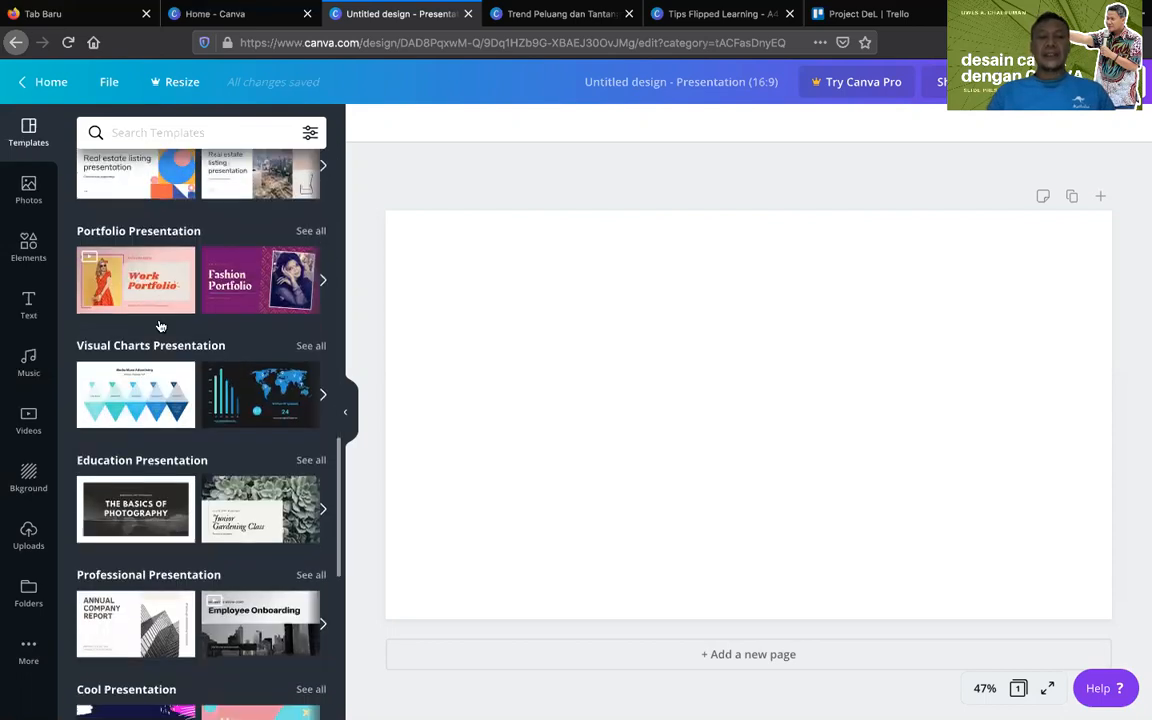
pyautogui.scroll(-4, 160, 325)
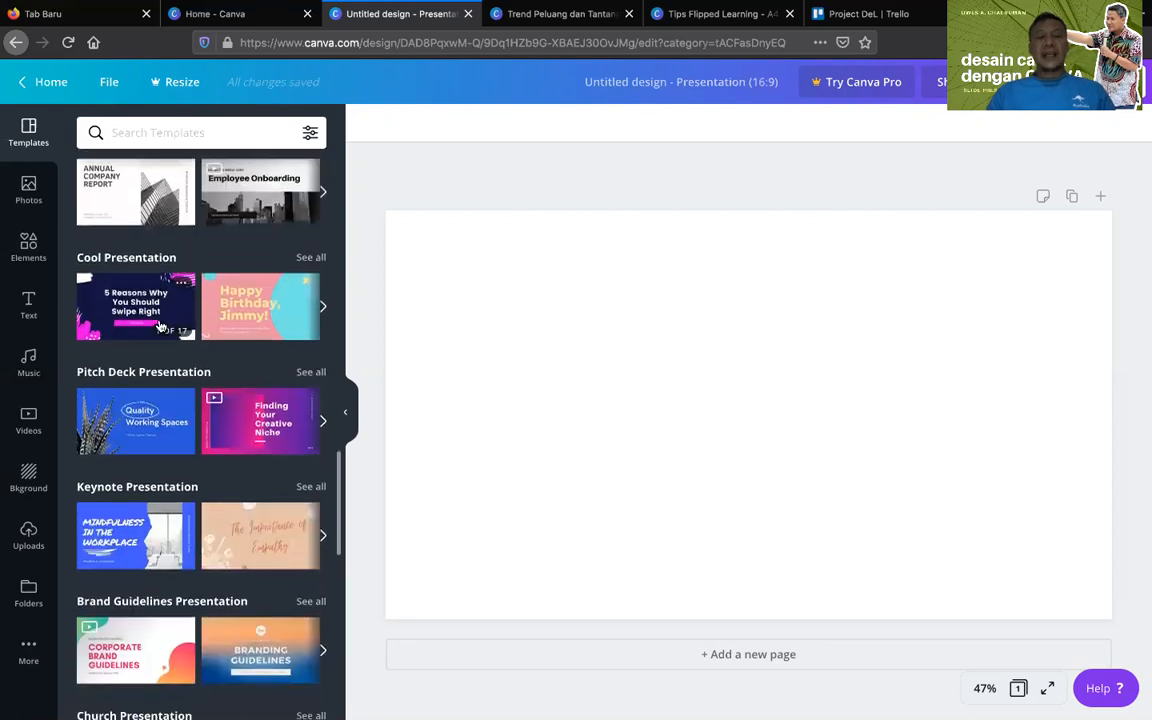
pyautogui.scroll(-5, 160, 325)
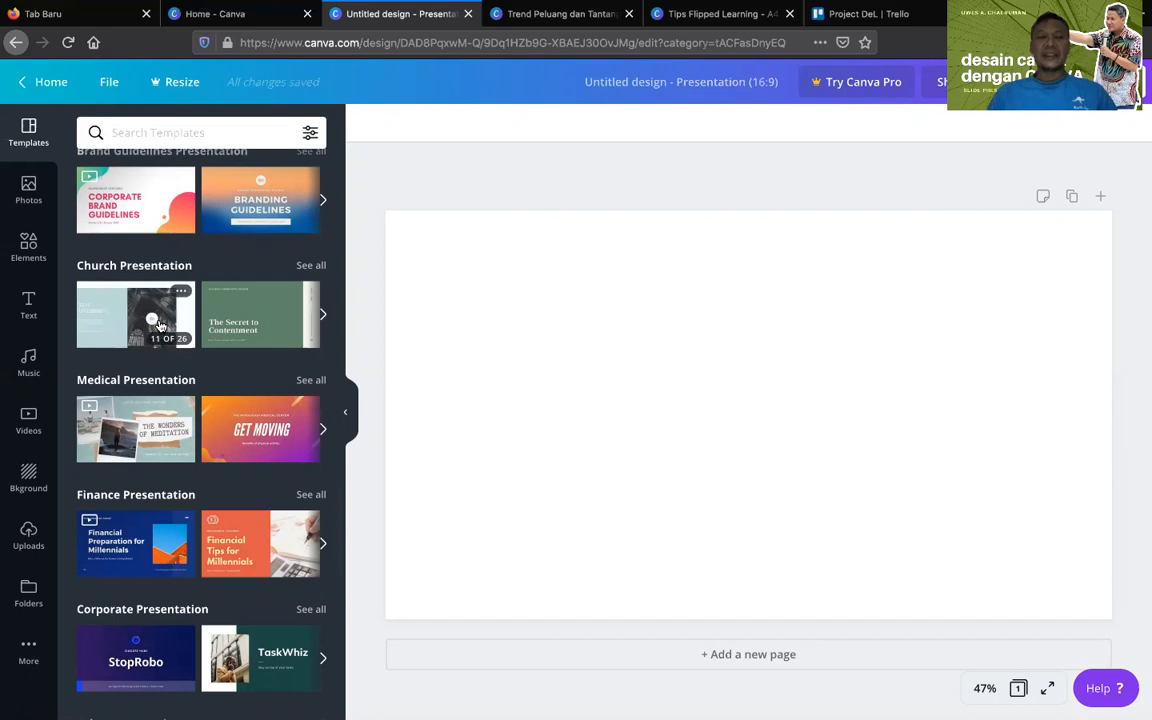
pyautogui.scroll(-3, 144, 463)
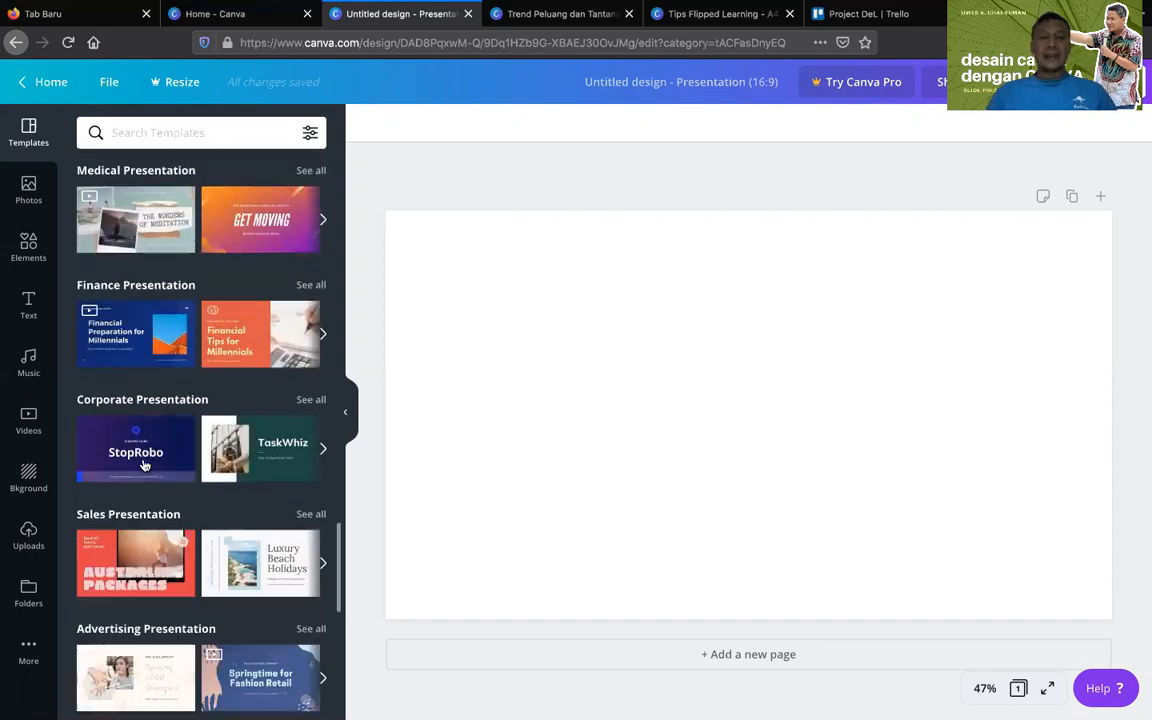
pyautogui.scroll(-5, 144, 463)
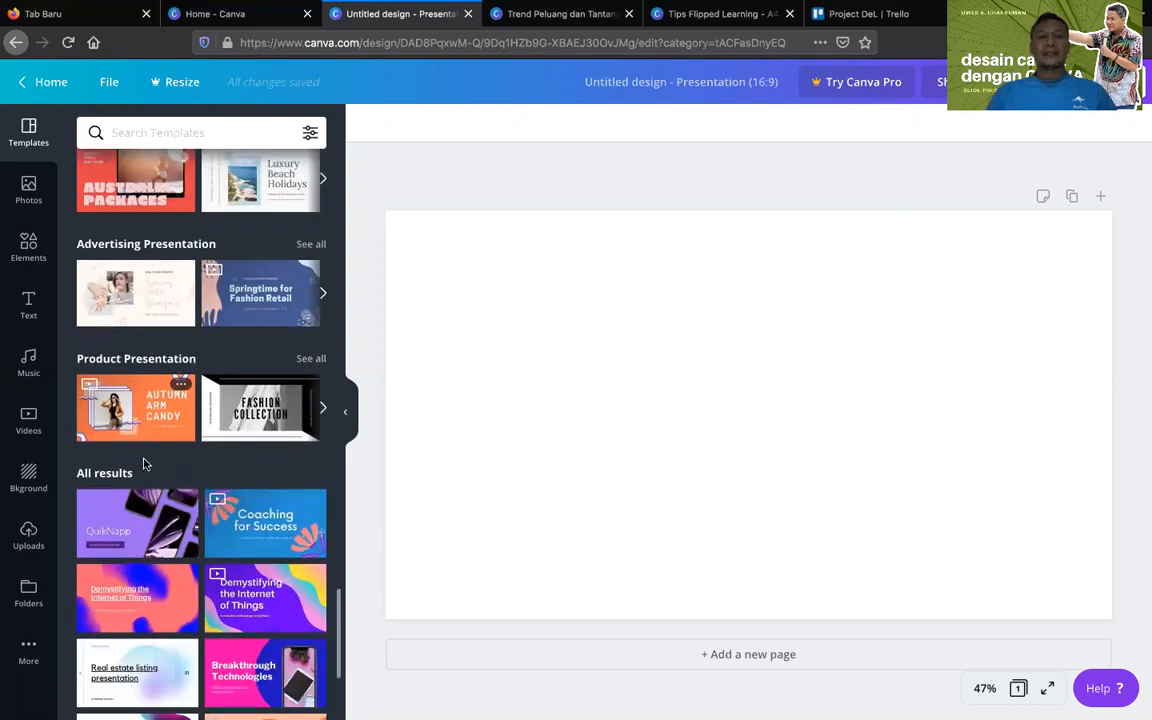
pyautogui.scroll(-1, 144, 463)
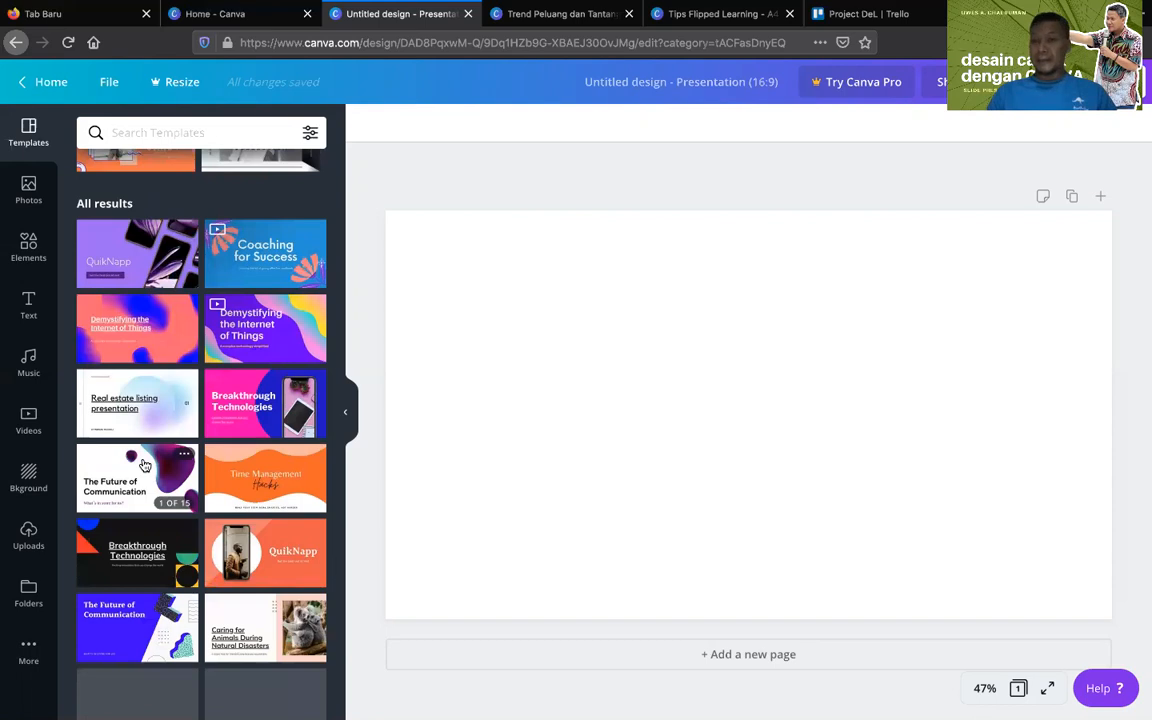
pyautogui.scroll(1, 144, 463)
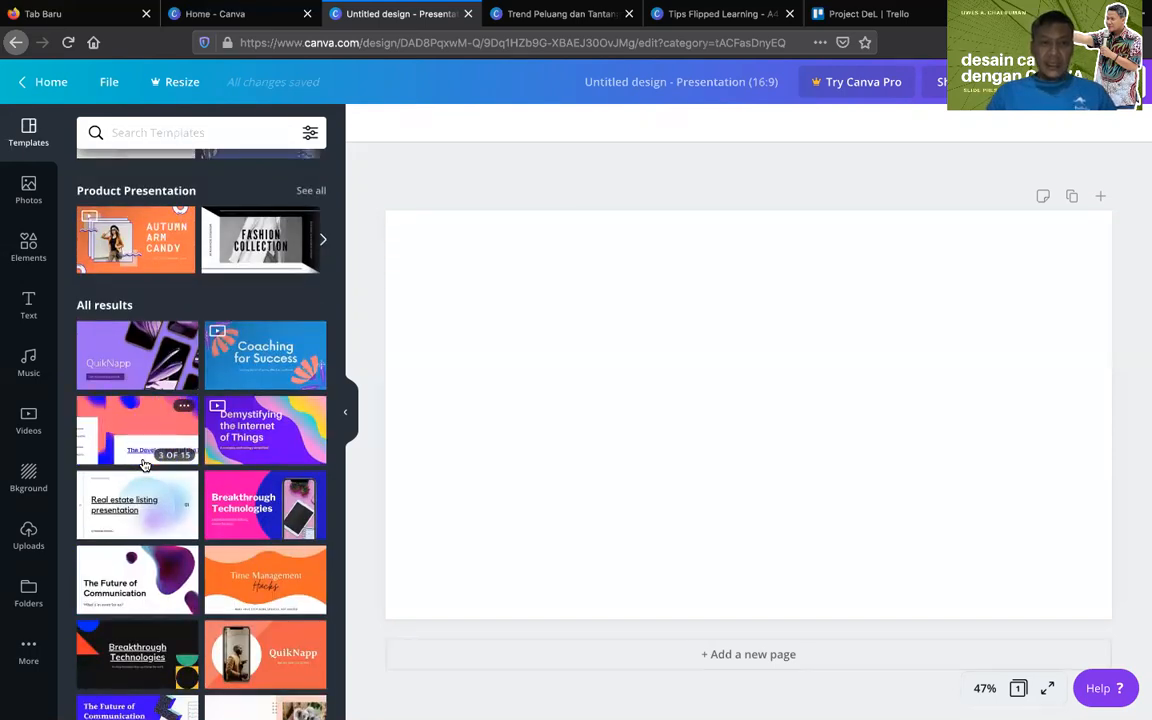
pyautogui.scroll(-3, 144, 463)
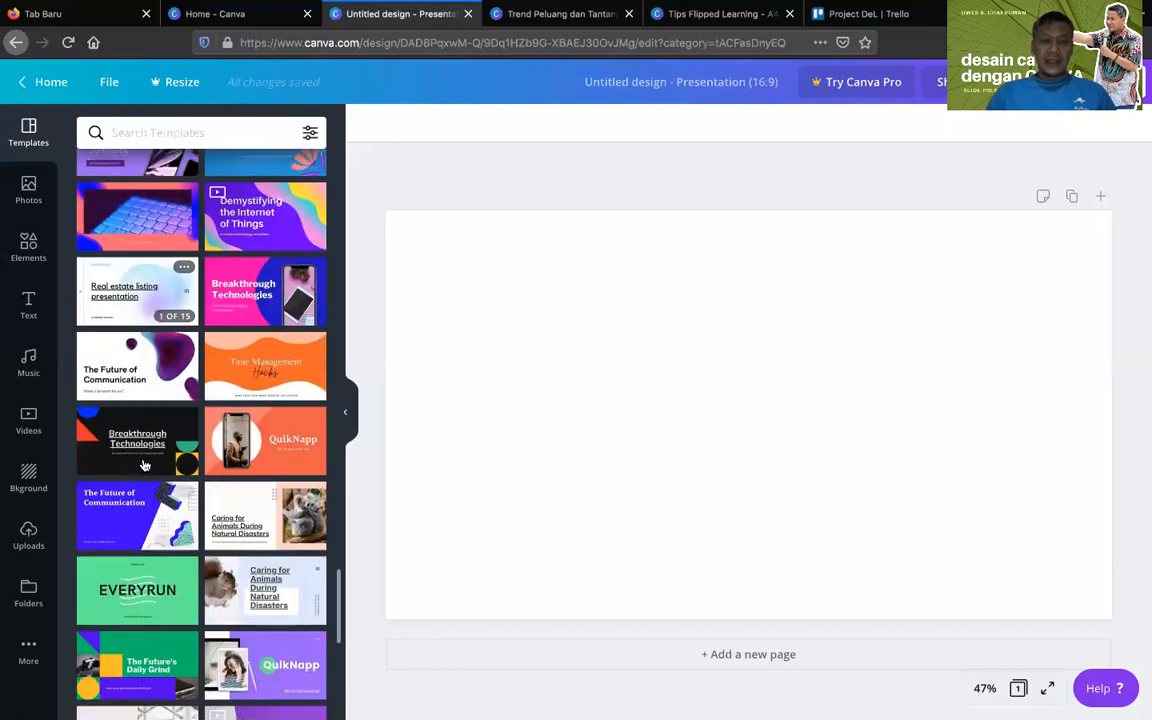
pyautogui.scroll(3, 144, 463)
pyautogui.scroll(3, 144, 463)
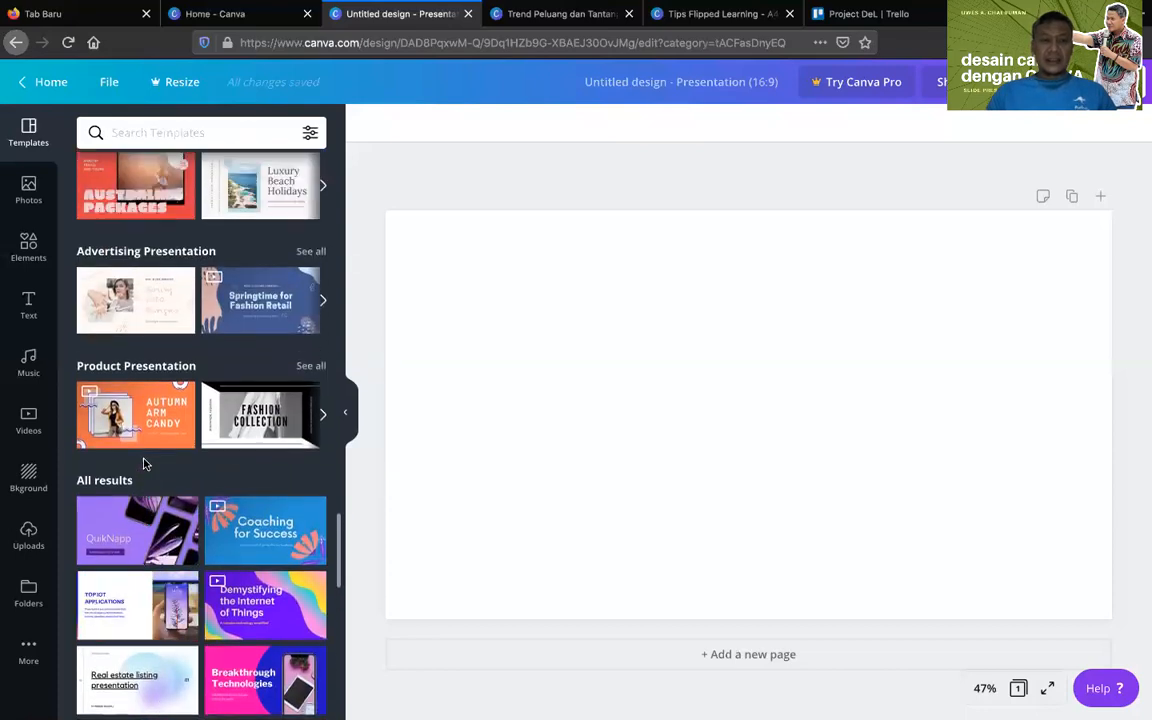
pyautogui.scroll(3, 144, 463)
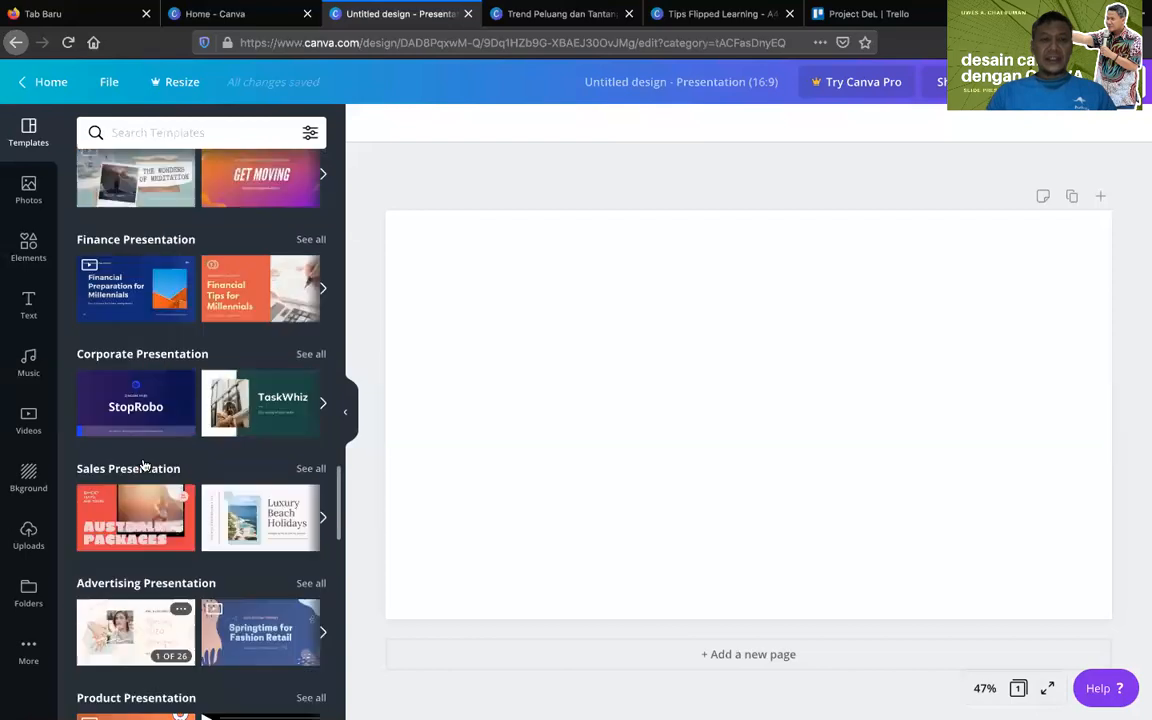
pyautogui.scroll(3, 144, 463)
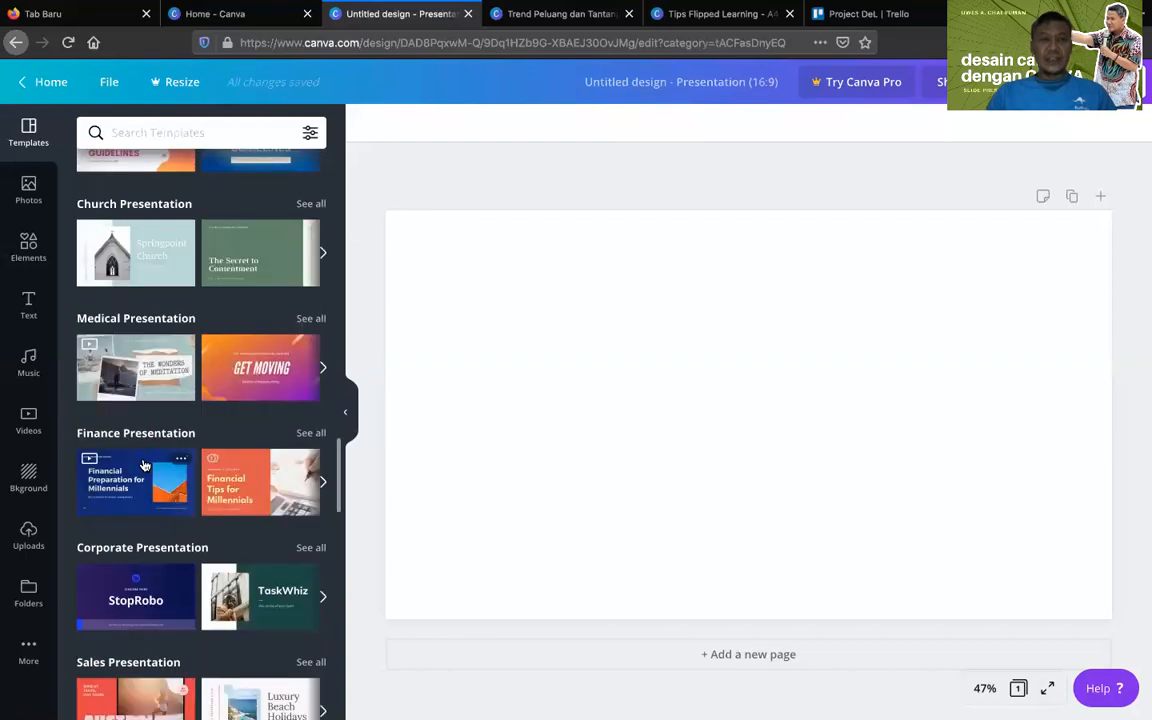
pyautogui.scroll(3, 144, 463)
pyautogui.scroll(4, 144, 463)
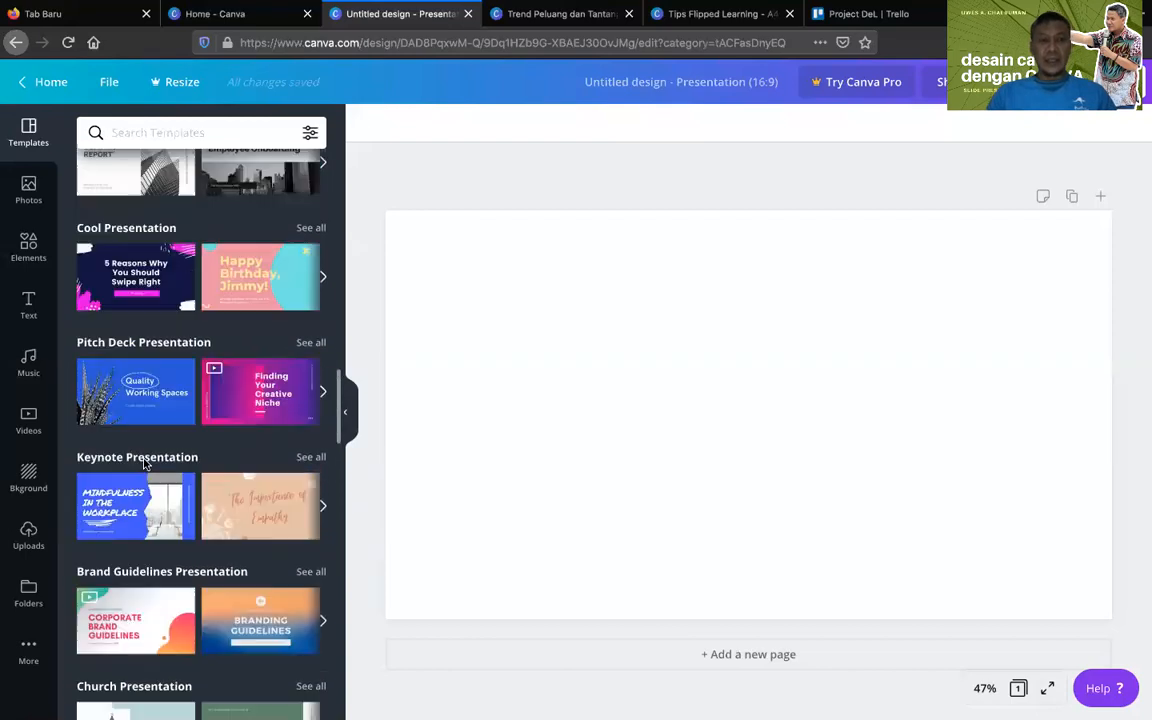
pyautogui.scroll(3, 144, 463)
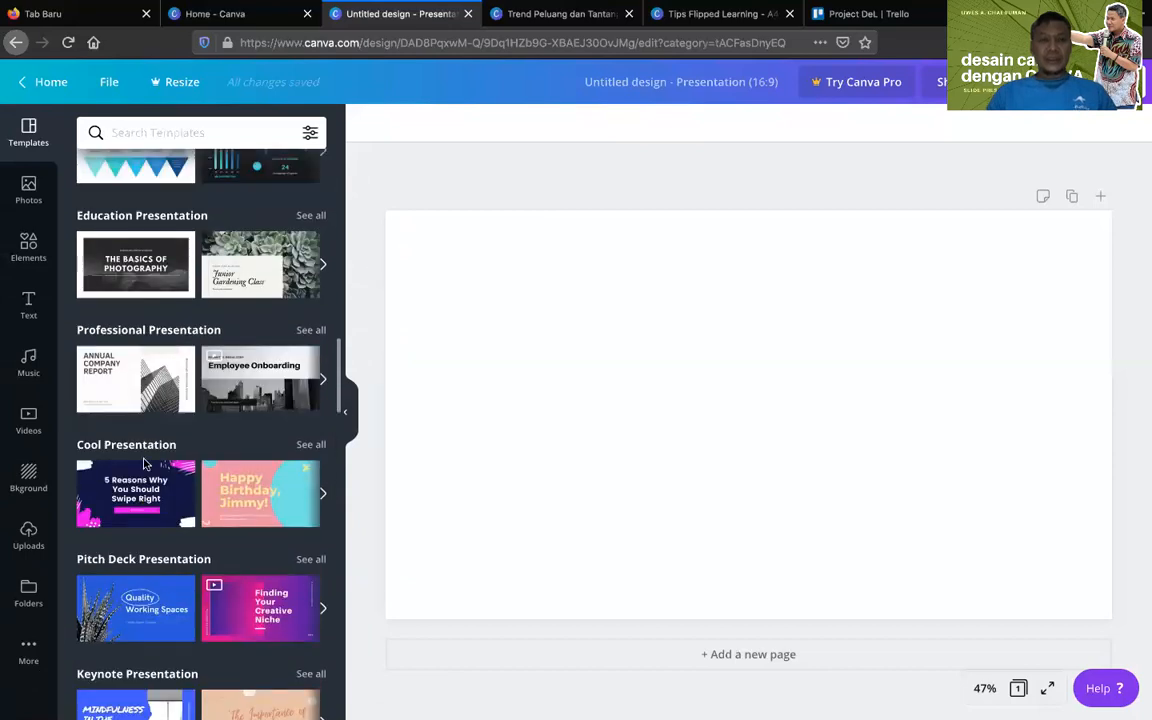
pyautogui.scroll(3, 144, 463)
pyautogui.scroll(5, 144, 463)
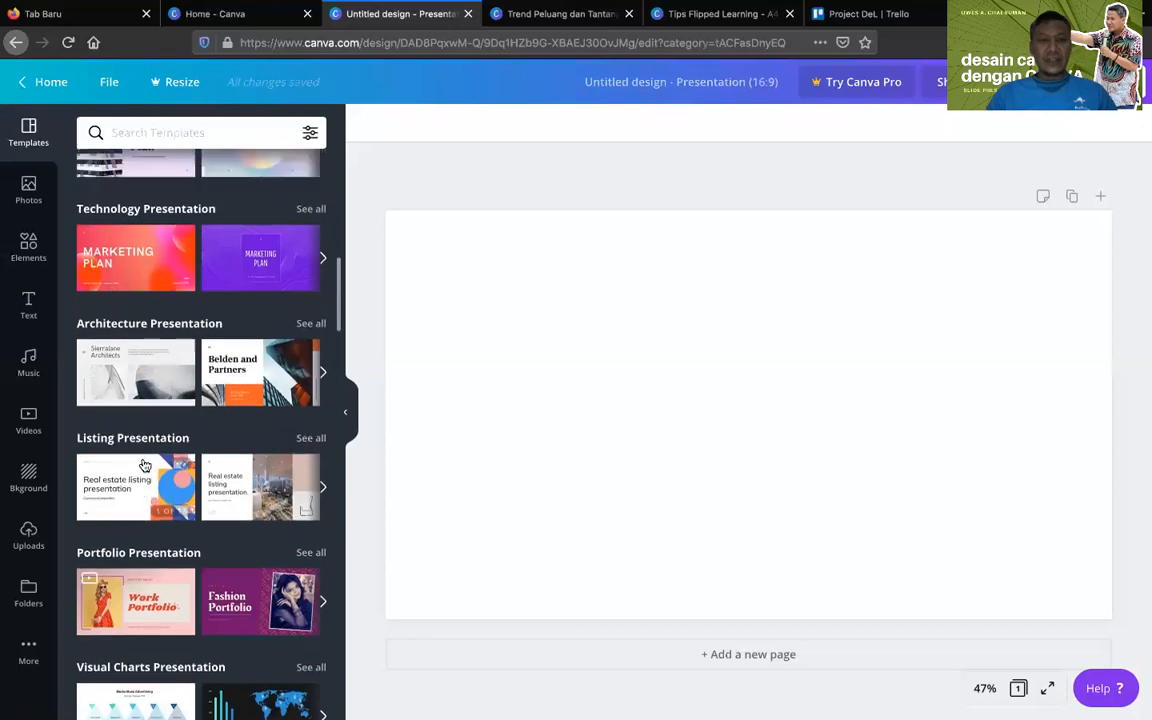
pyautogui.scroll(3, 144, 465)
pyautogui.scroll(5, 144, 465)
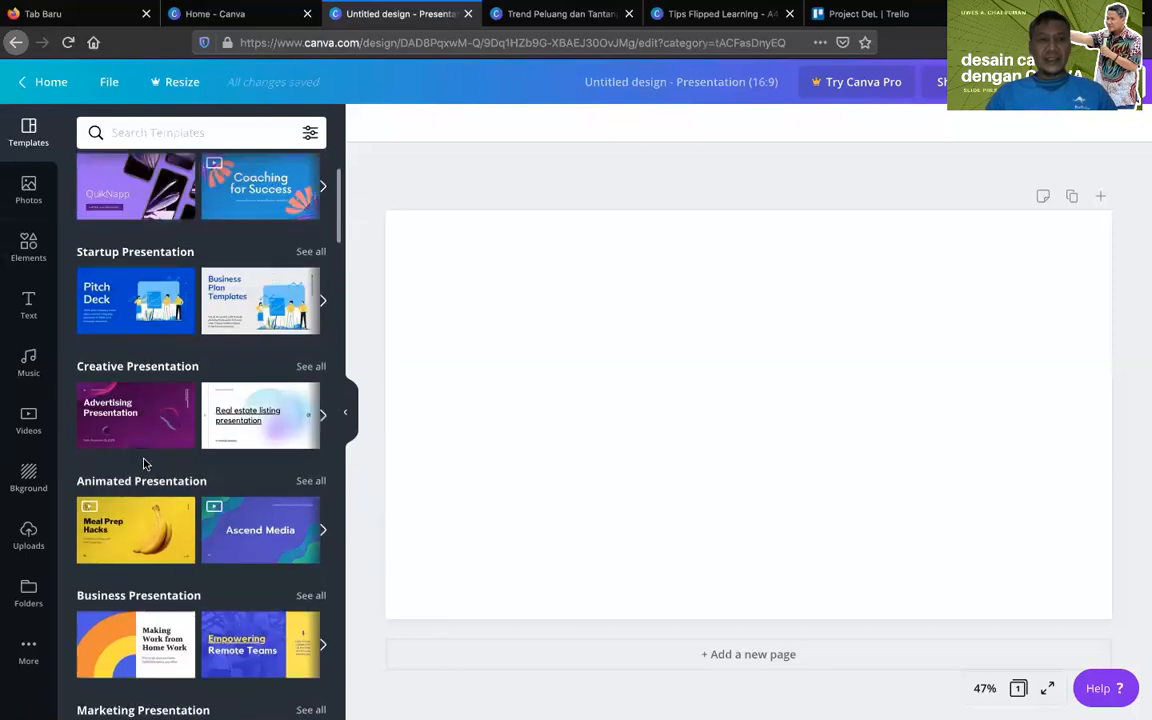
pyautogui.scroll(1, 144, 463)
pyautogui.scroll(1, 144, 463)
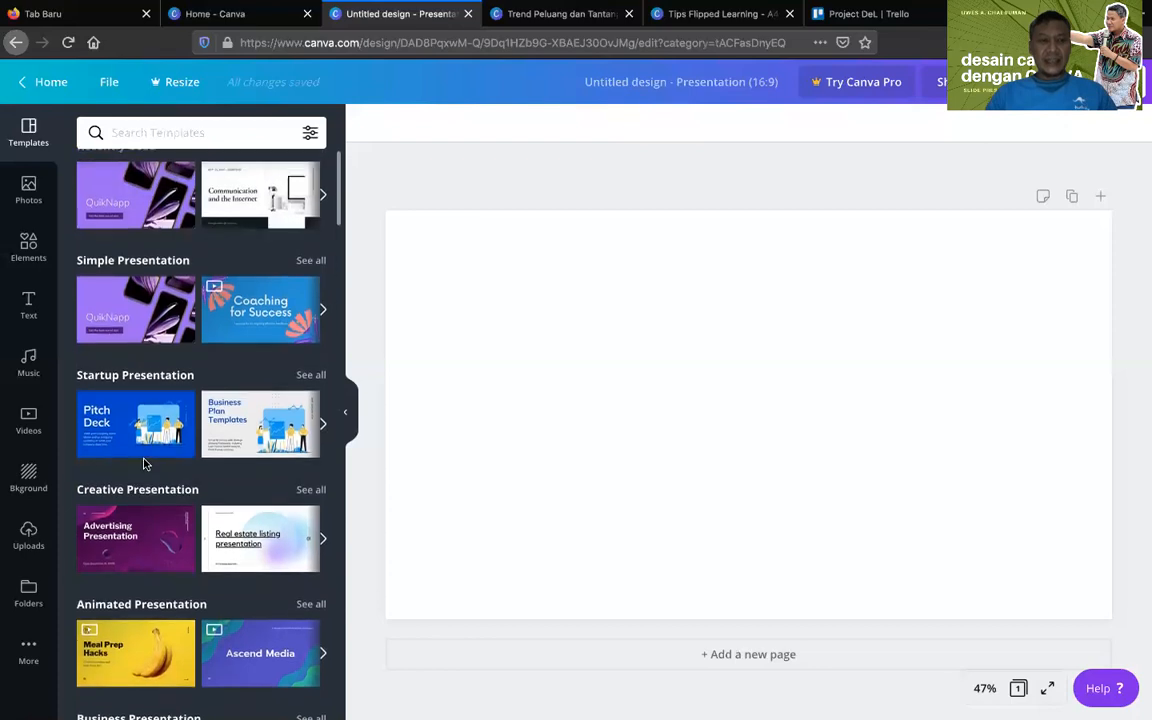
pyautogui.scroll(1, 144, 463)
pyautogui.scroll(-3, 144, 465)
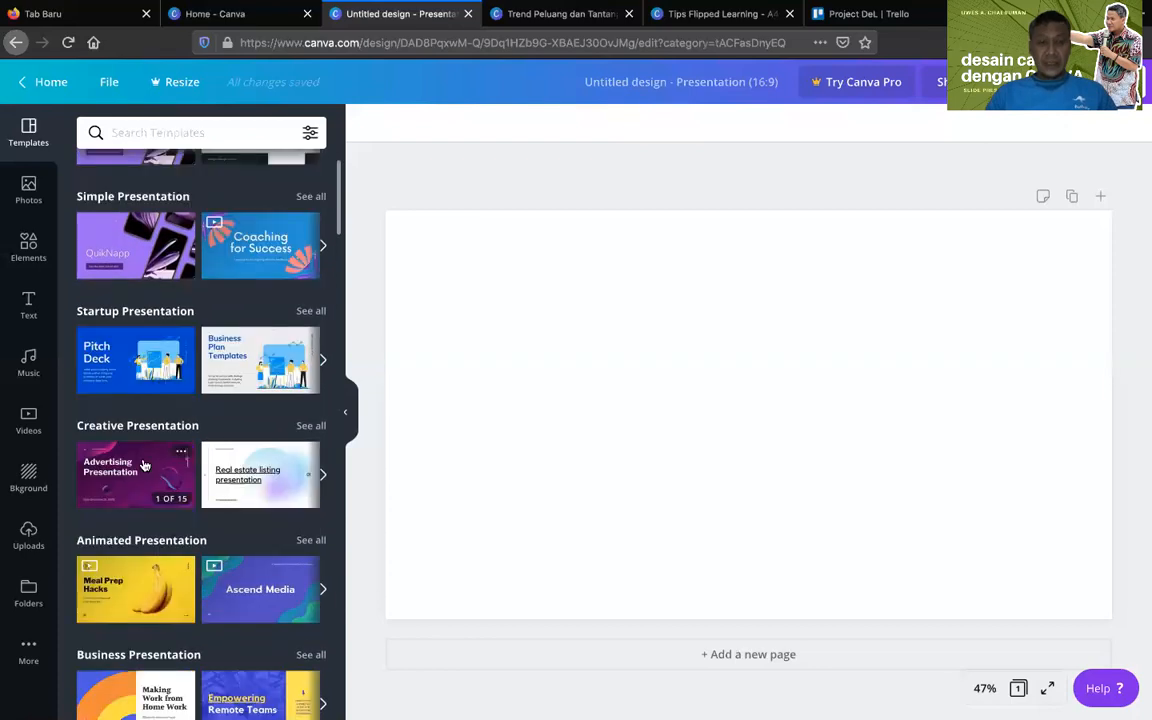
pyautogui.scroll(-6, 144, 465)
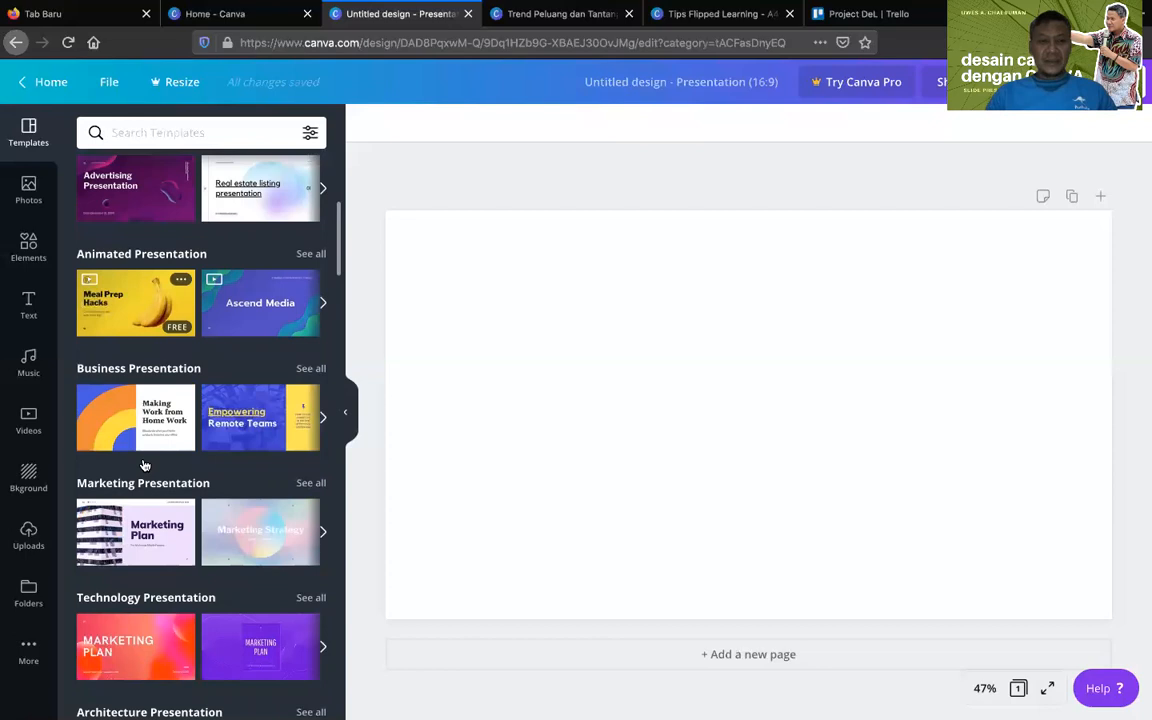
pyautogui.scroll(-3, 144, 465)
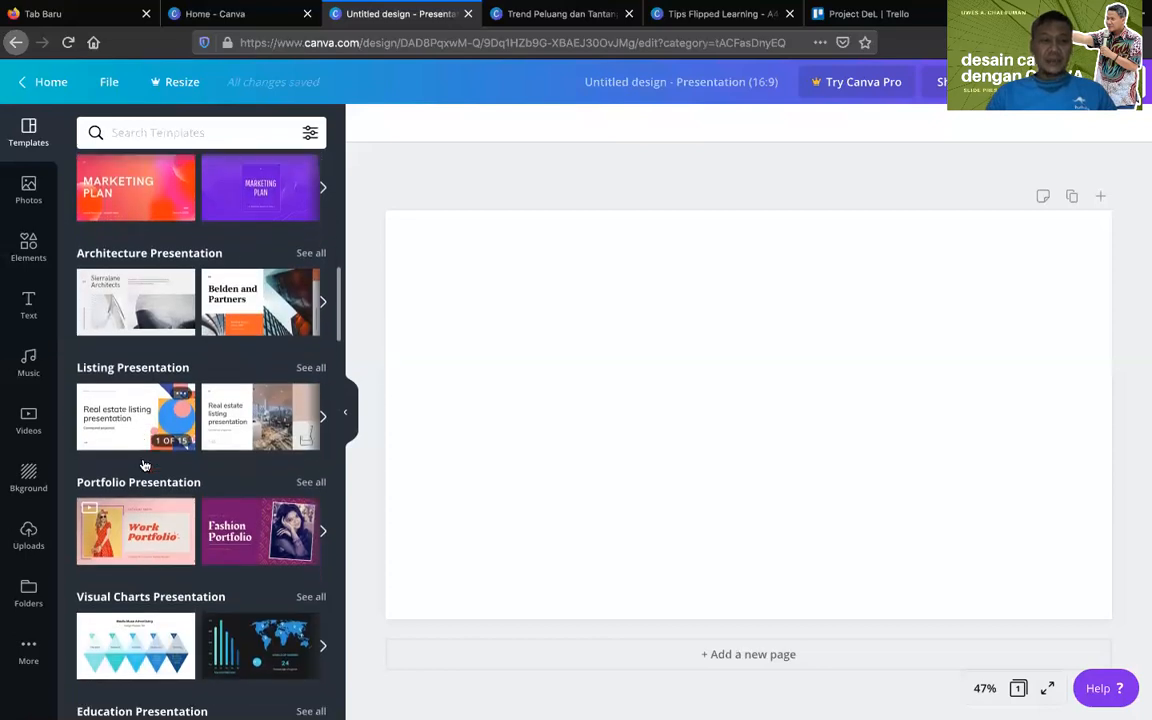
pyautogui.scroll(-3, 144, 465)
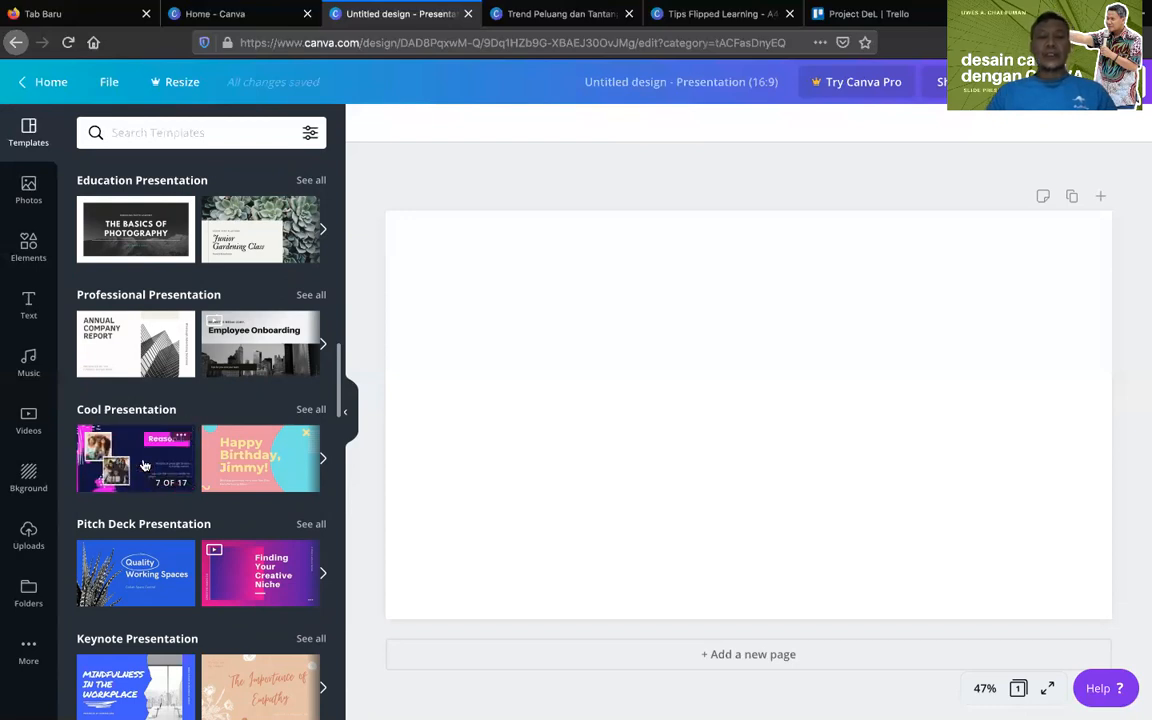
pyautogui.scroll(-5, 144, 465)
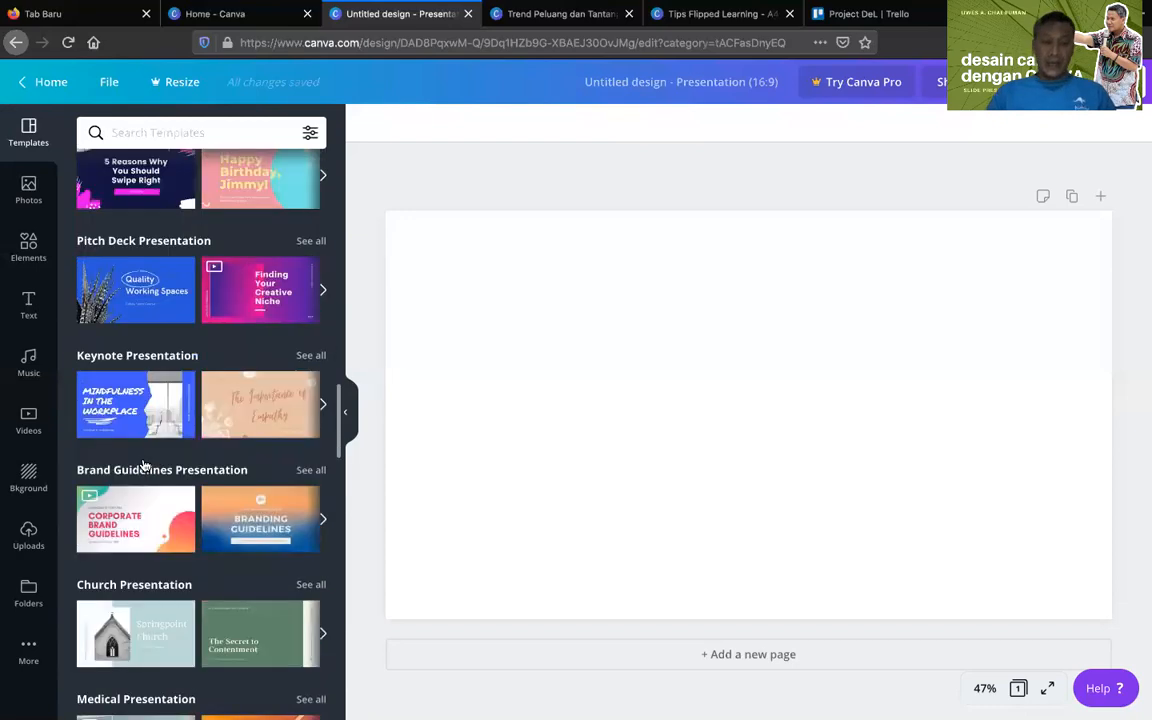
pyautogui.scroll(1, 144, 465)
pyautogui.scroll(7, 144, 465)
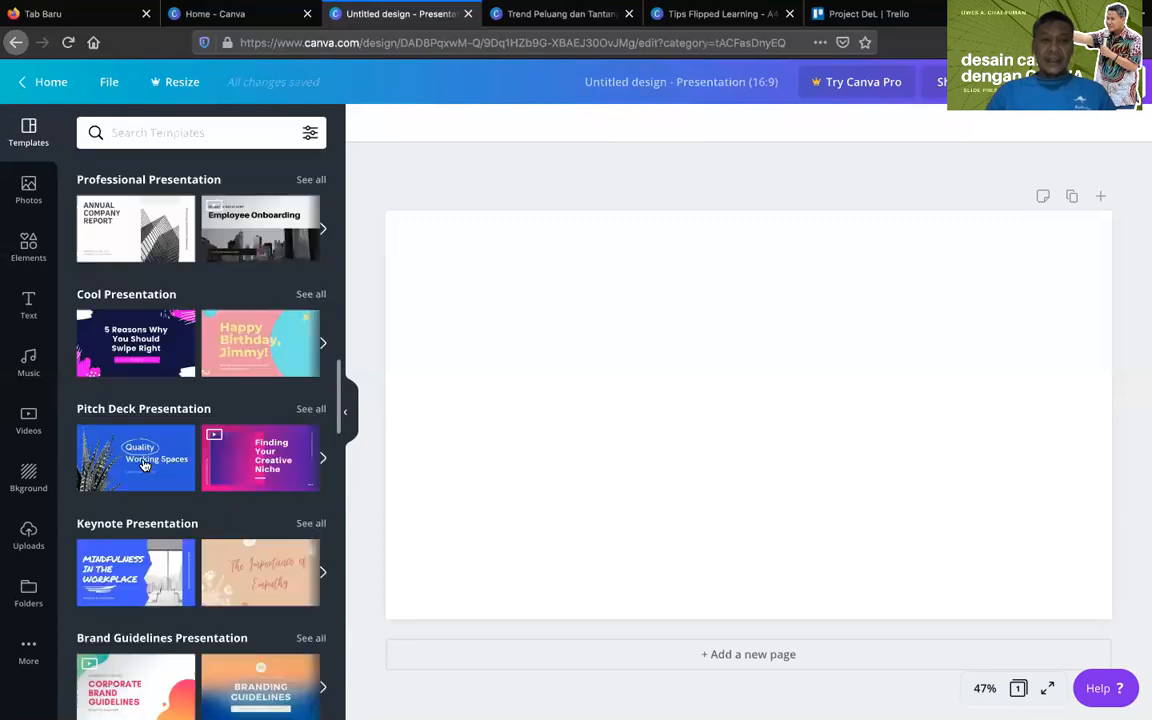
pyautogui.scroll(5, 144, 465)
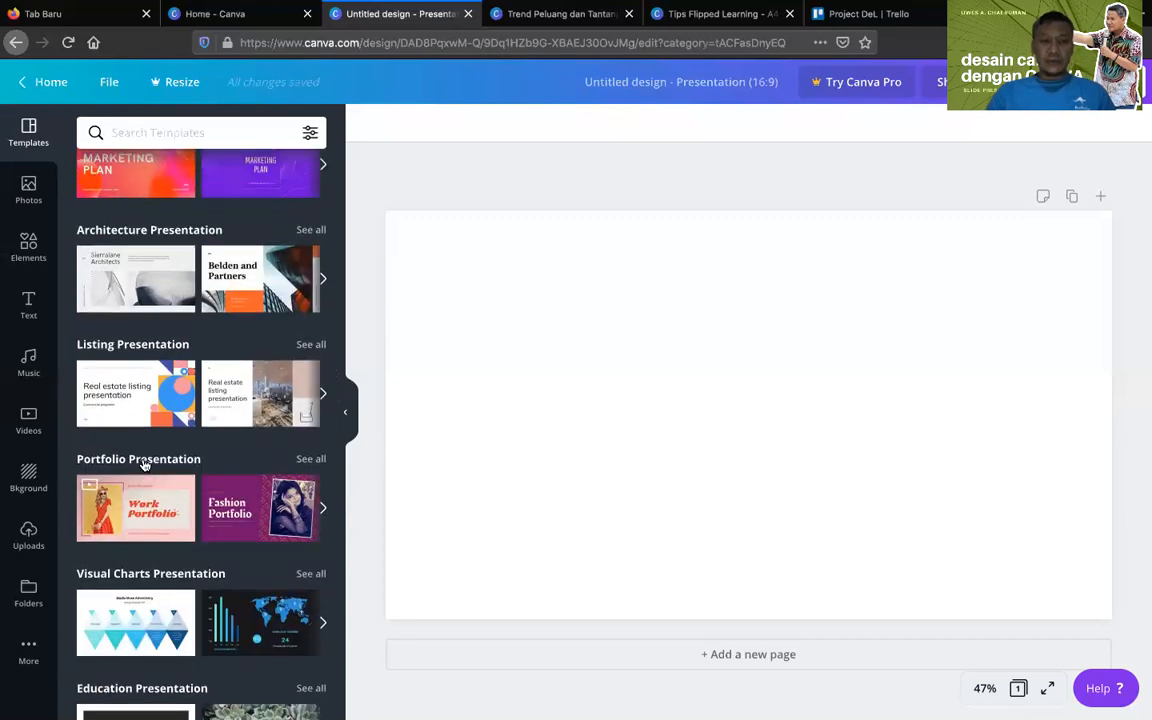
pyautogui.scroll(2, 144, 465)
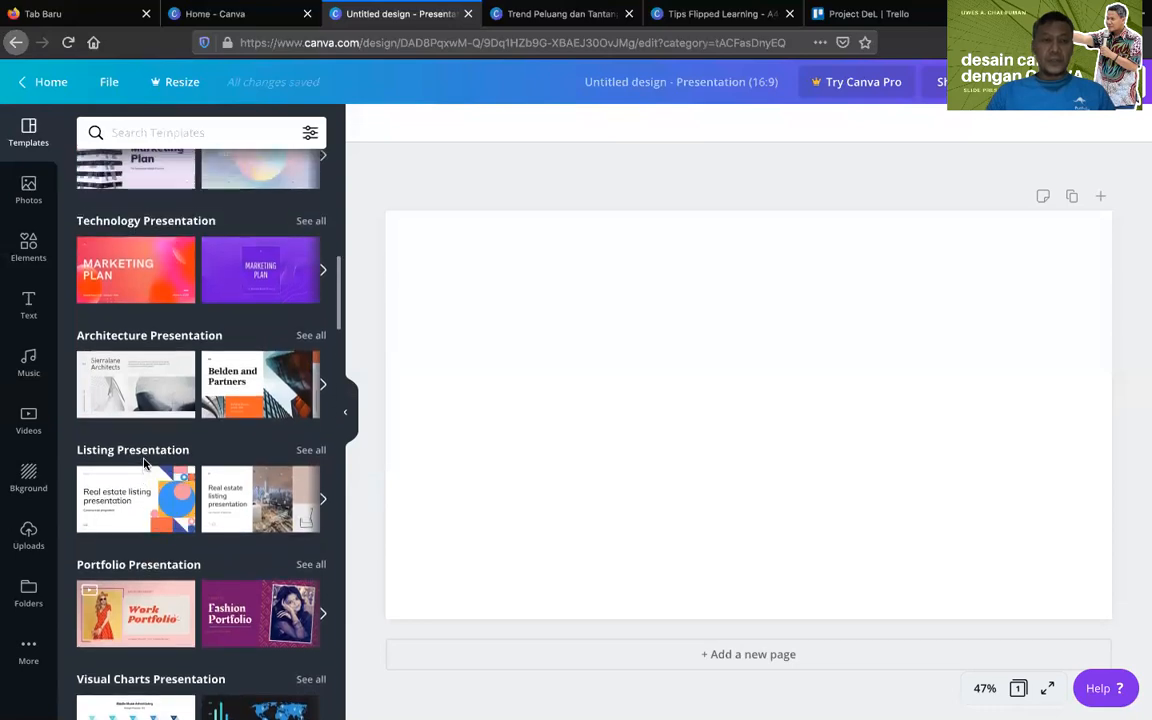
pyautogui.scroll(6, 144, 462)
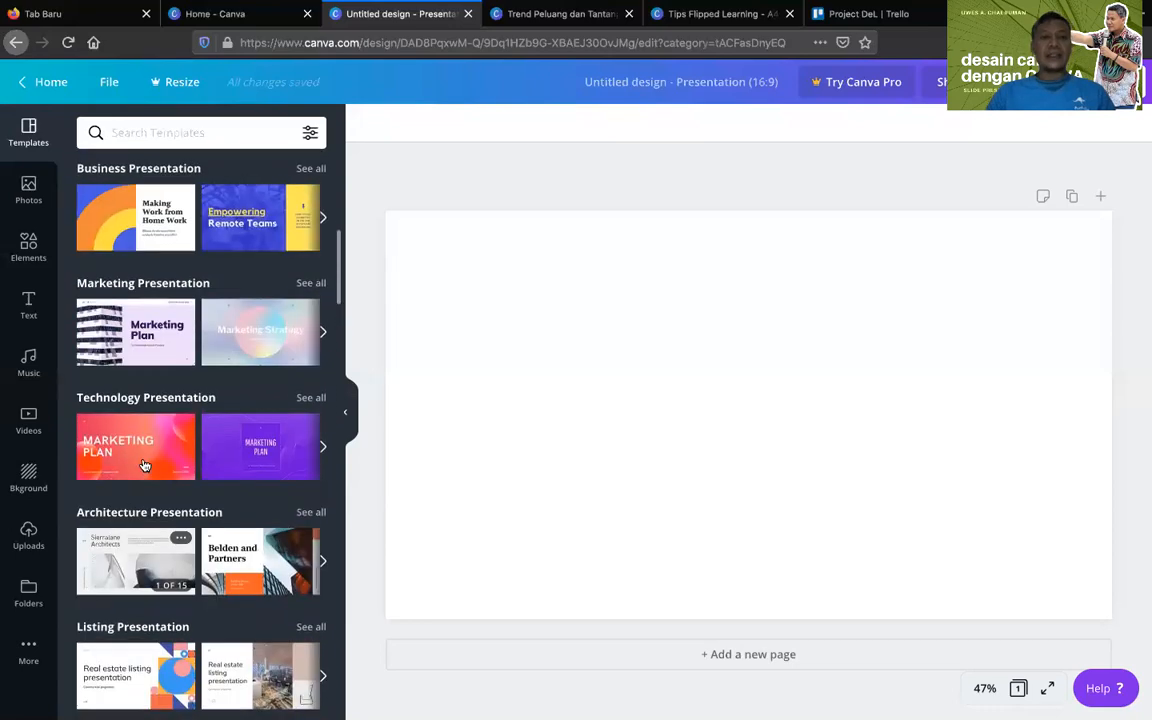
pyautogui.scroll(1, 144, 465)
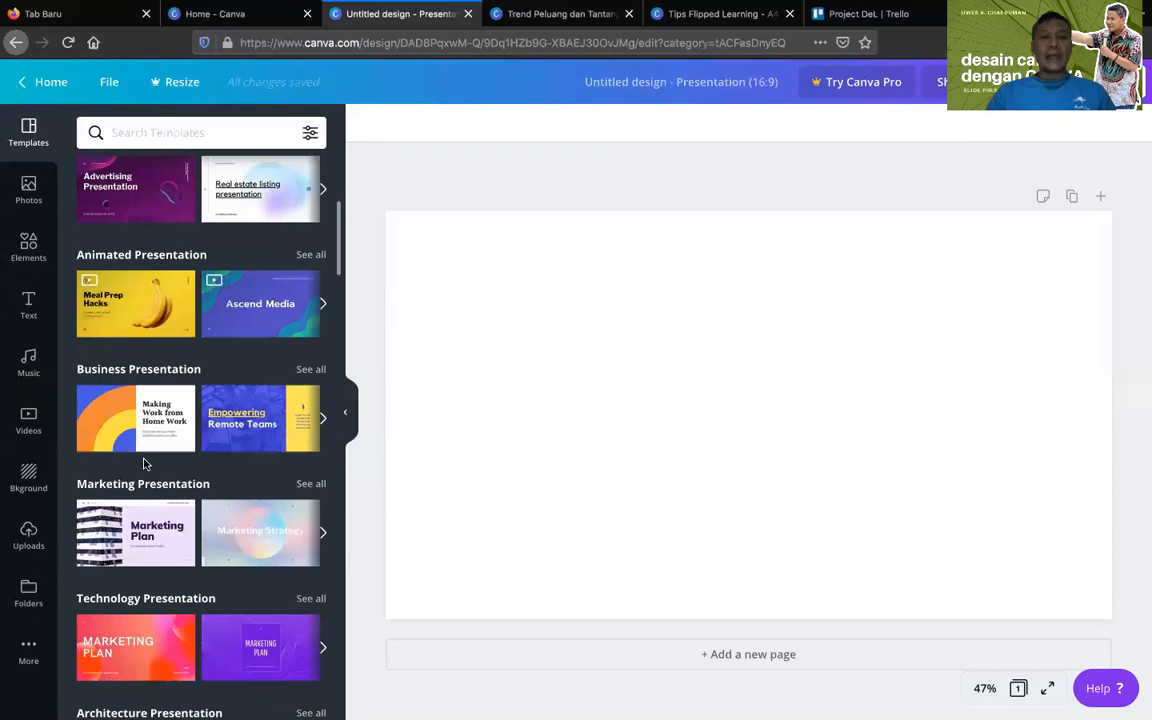
pyautogui.scroll(3, 144, 463)
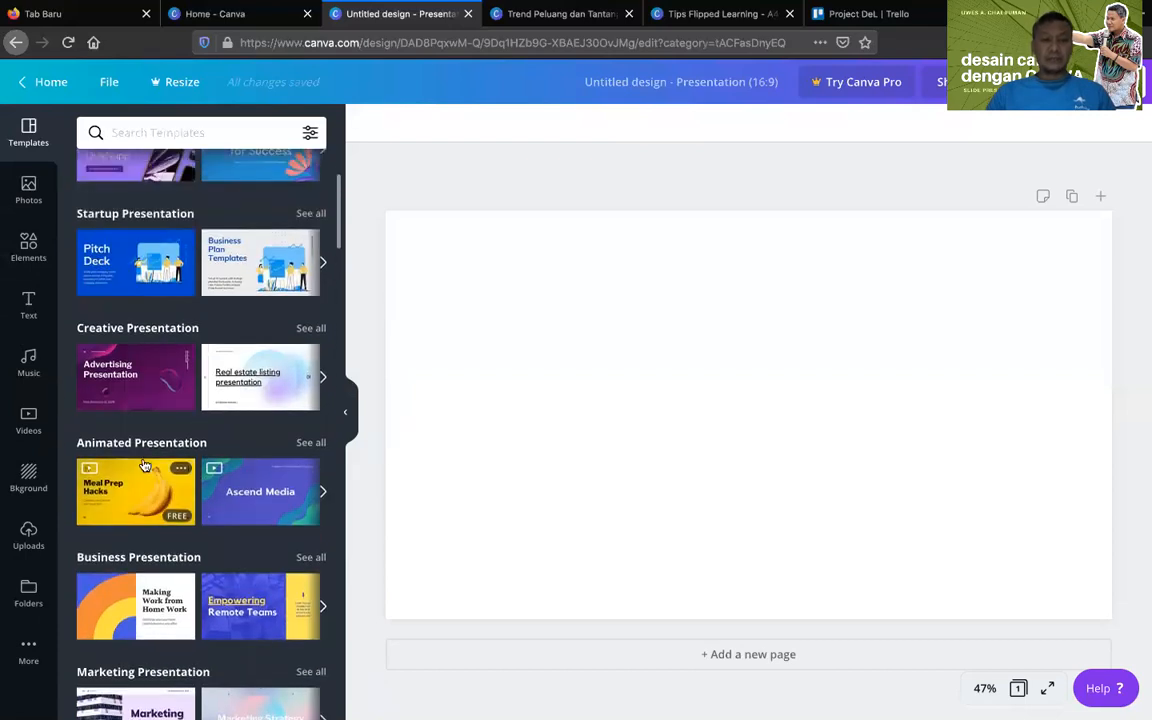
pyautogui.scroll(3, 144, 463)
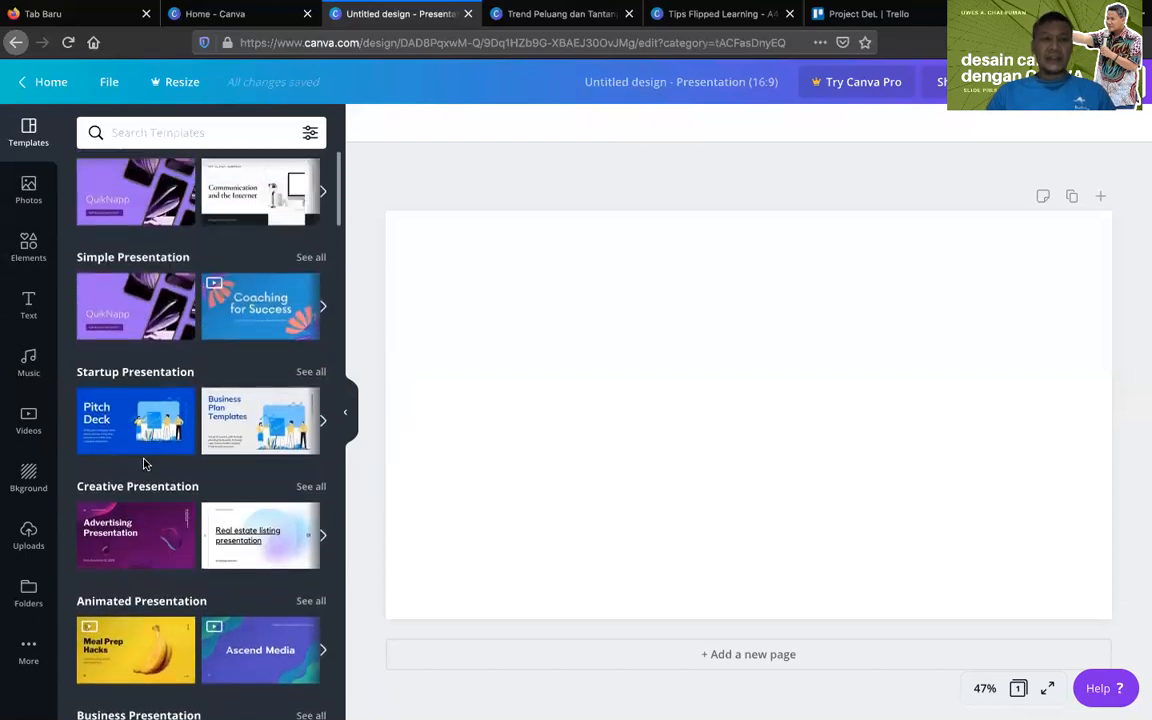
pyautogui.scroll(1, 144, 463)
pyautogui.scroll(-3, 144, 463)
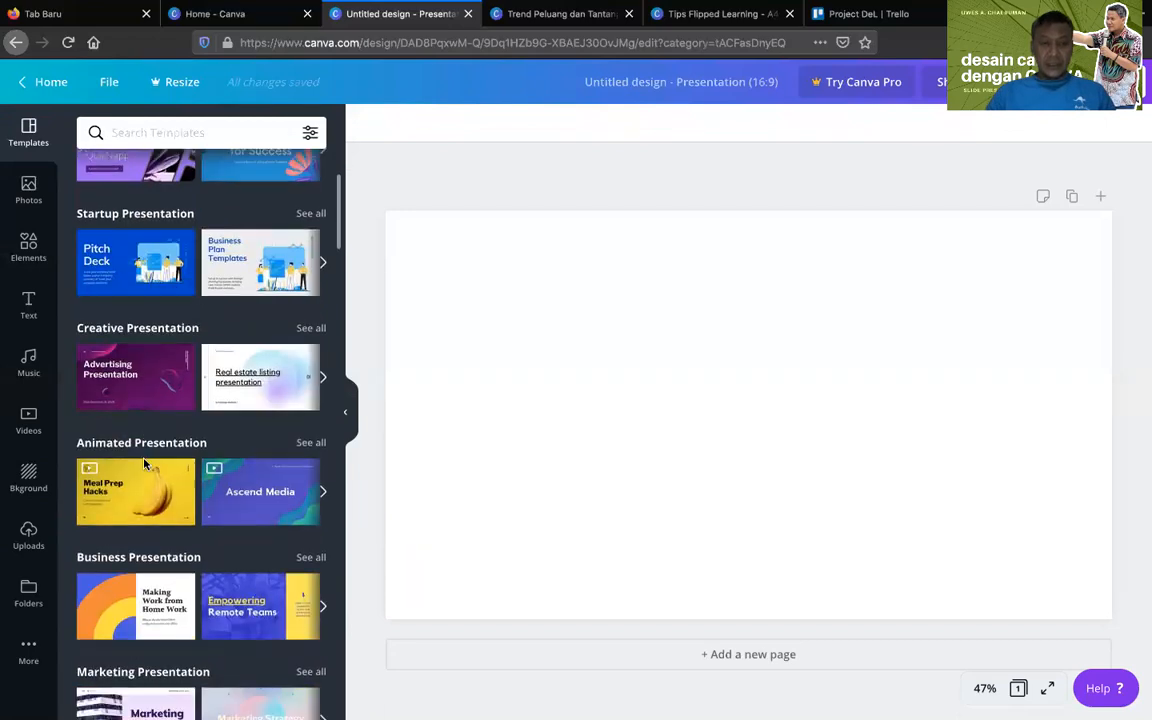
# Open the blue and white Pitch Deck template under Startup Presentation and look through its pages
pyautogui.click(115, 265)
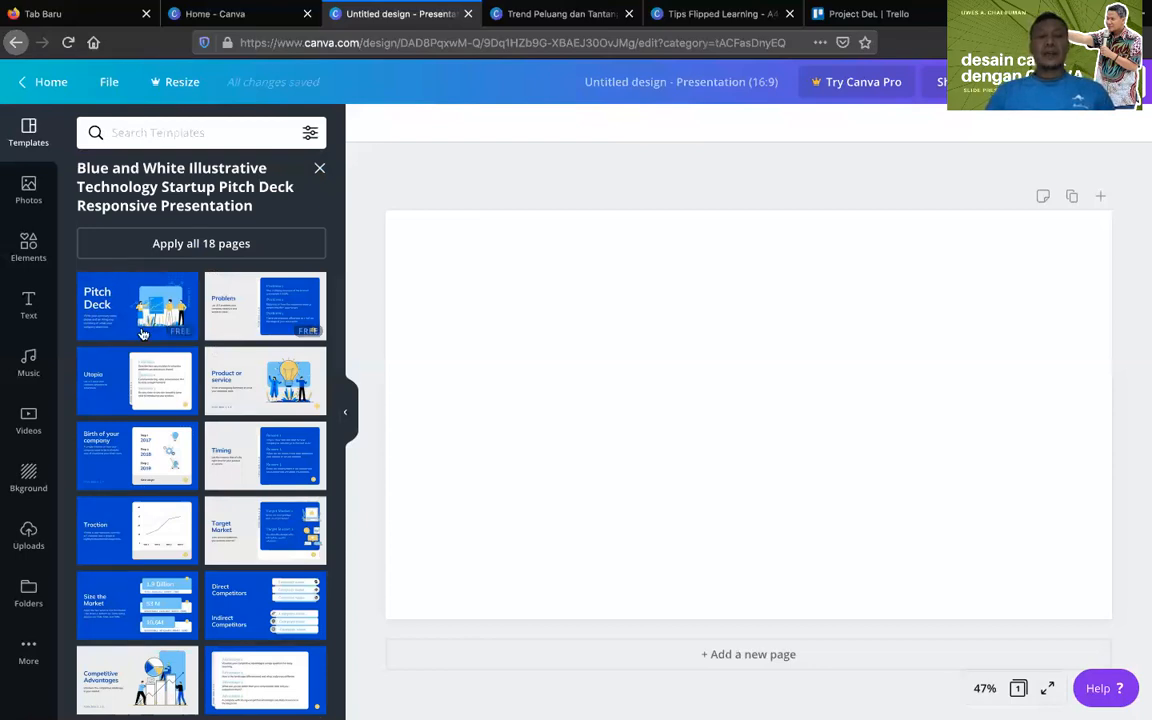
pyautogui.scroll(-3, 158, 440)
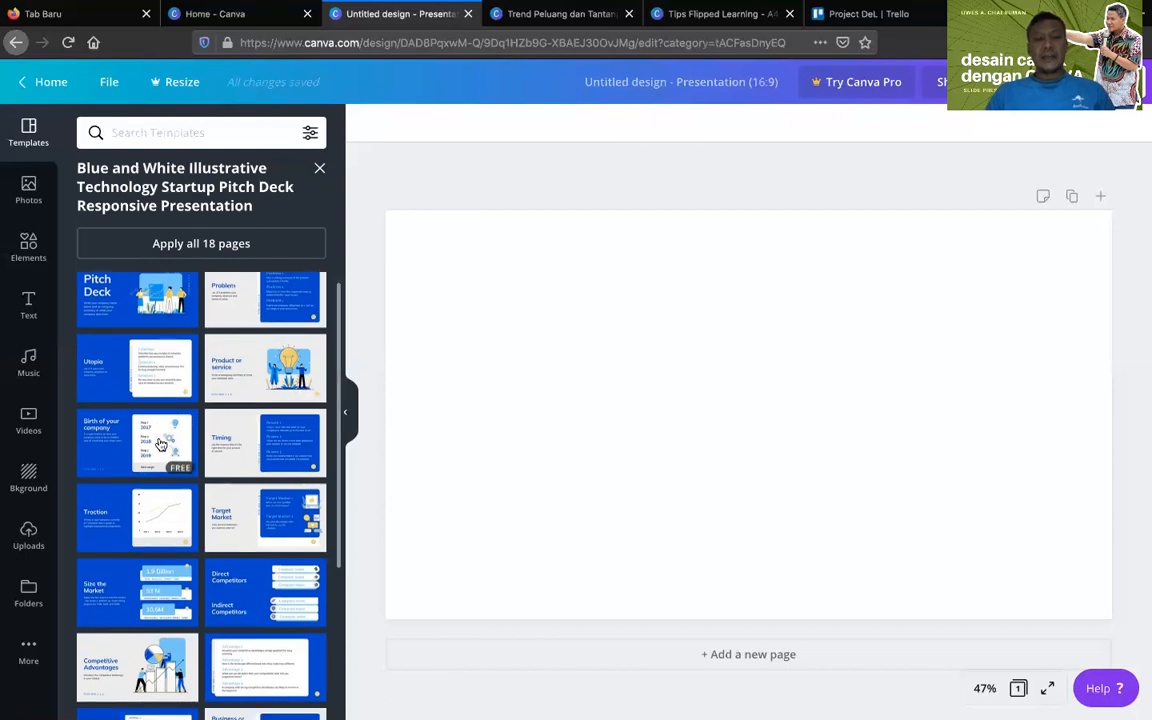
pyautogui.scroll(-1, 160, 443)
pyautogui.scroll(5, 158, 443)
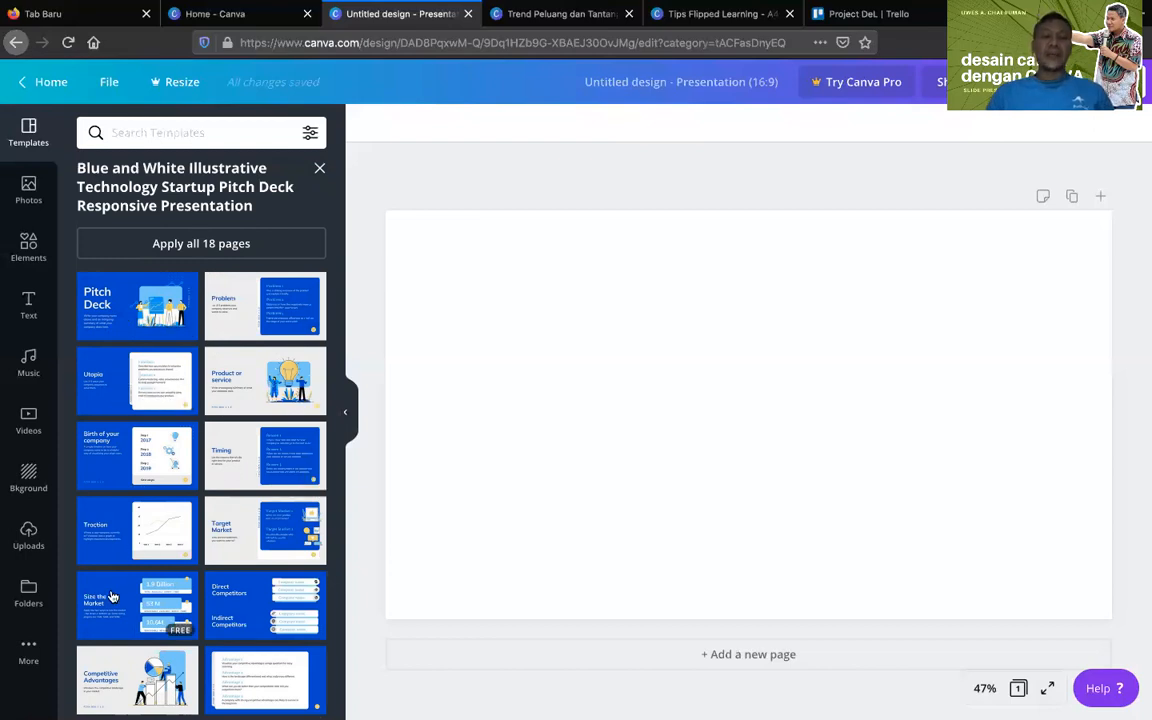
pyautogui.scroll(-3, 180, 530)
pyautogui.scroll(3, 112, 596)
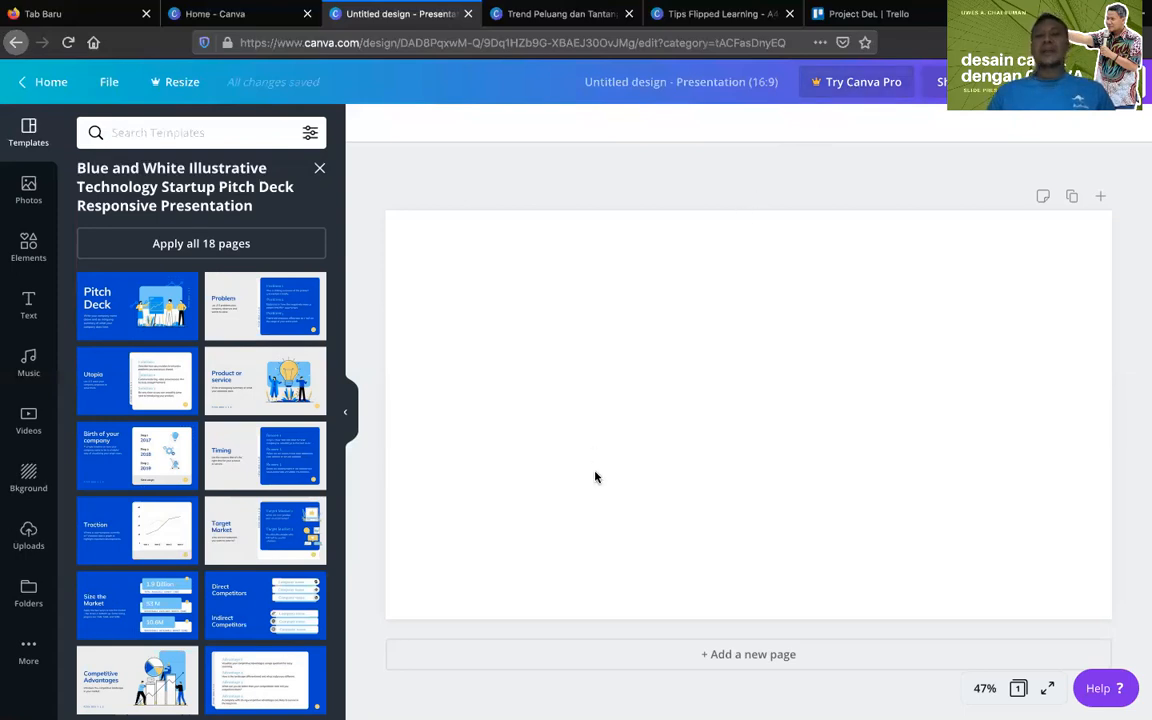
# Rename the design as Latihan Presentasi
pyautogui.click(651, 85)
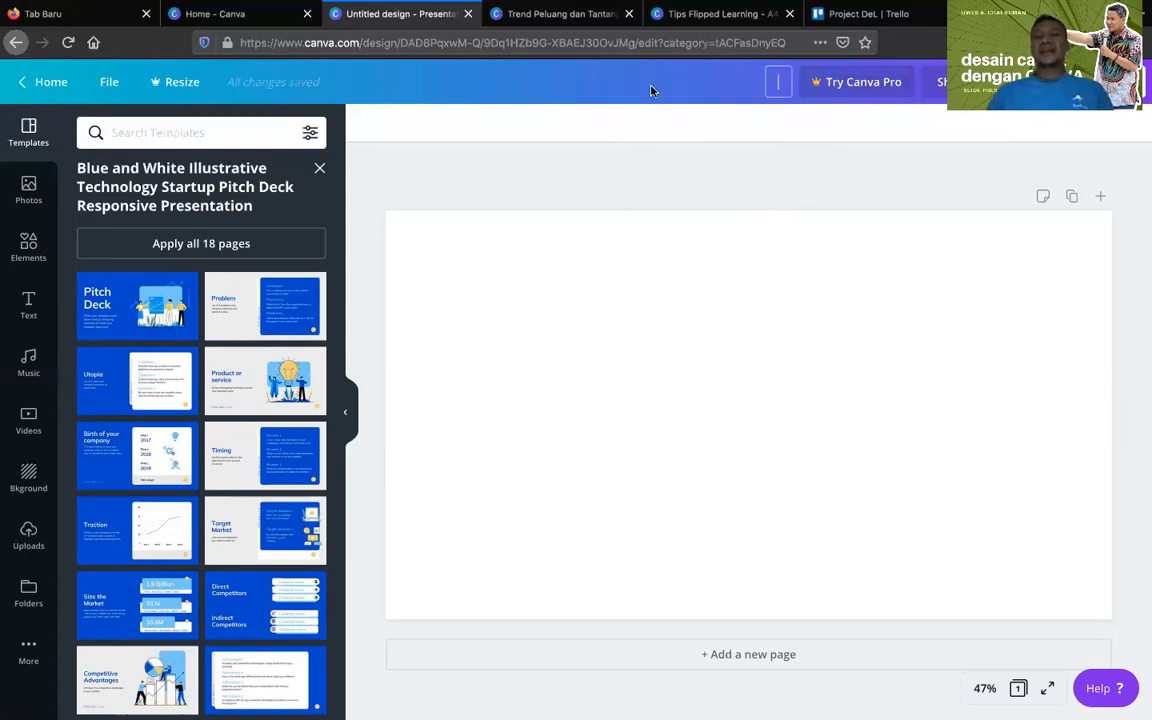
pyautogui.write('La')
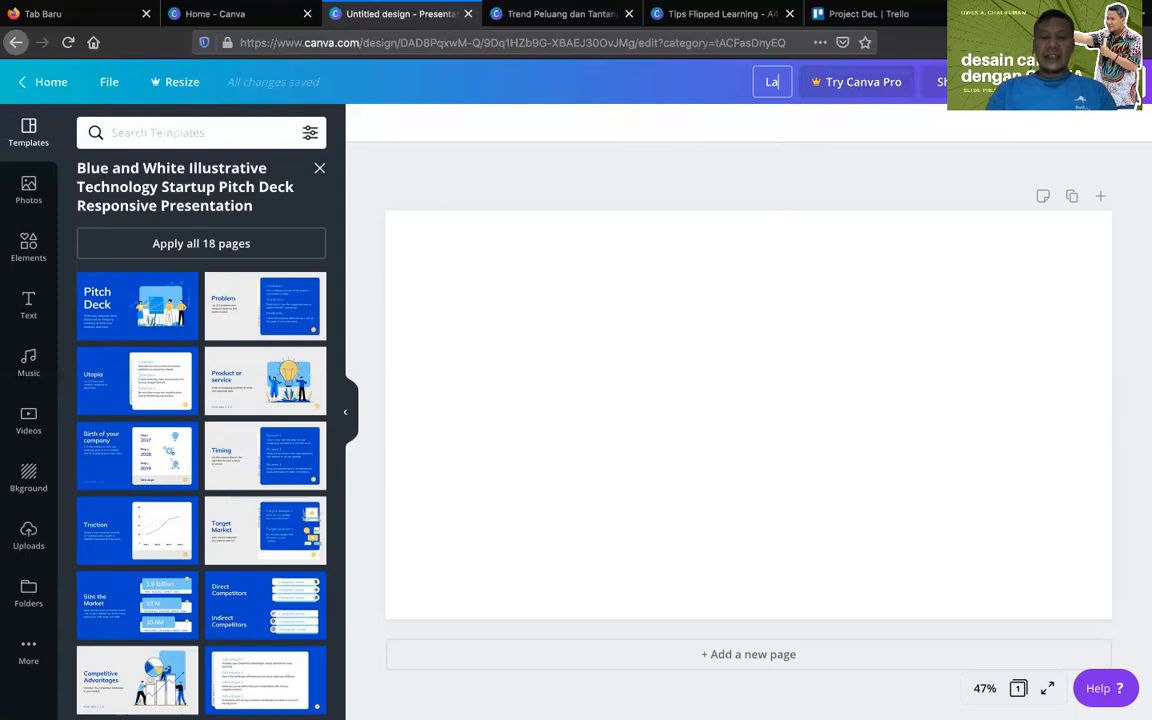
pyautogui.write('tihan Pre')
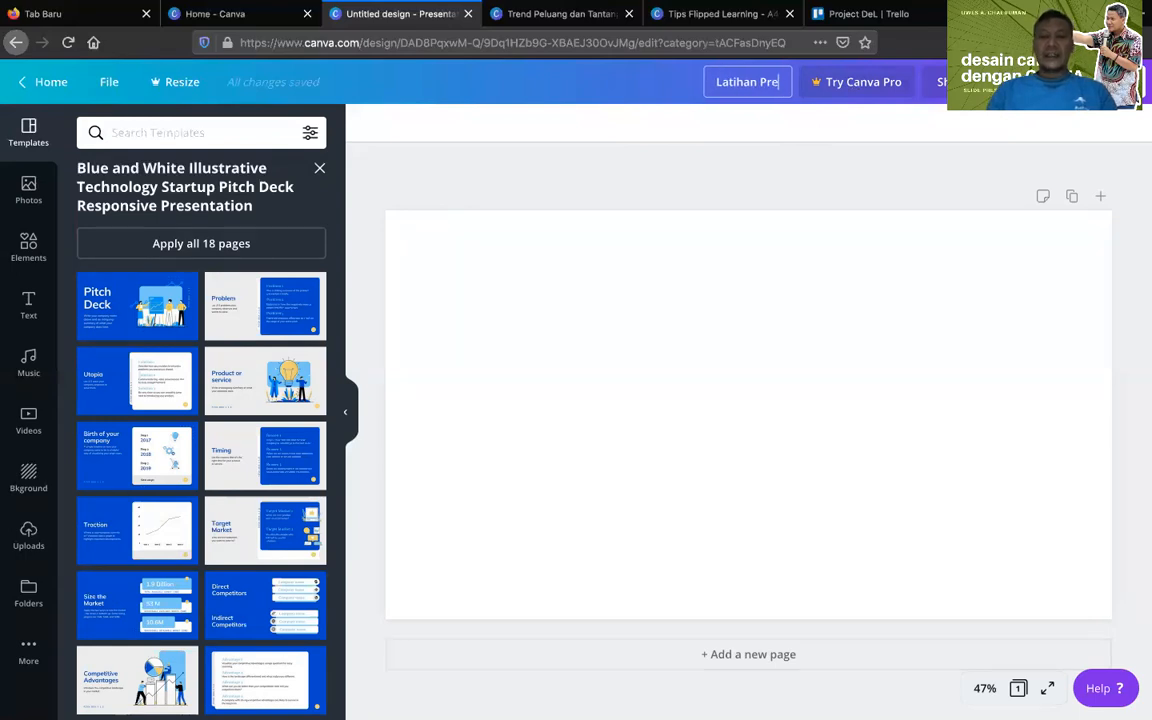
pyautogui.write('sentasi')
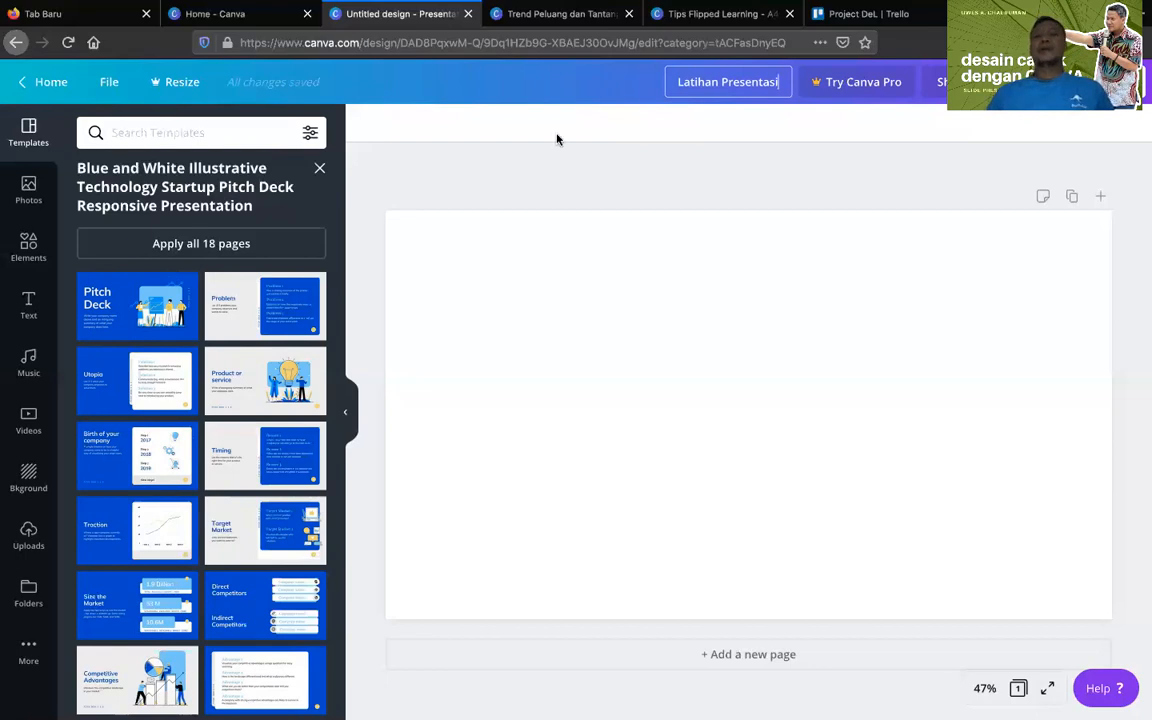
pyautogui.click(512, 201)
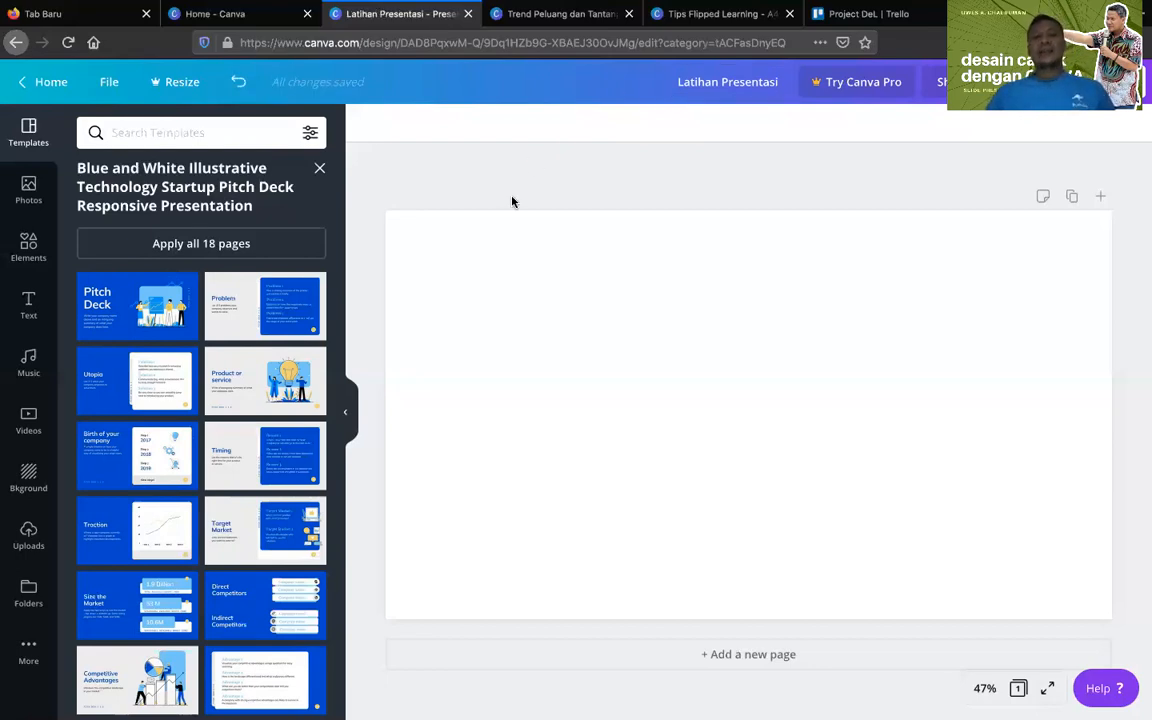
# Apply the template's Pitch Deck cover page to the blank slide and open its title for editing with the word Pitch selected
pyautogui.click(111, 326)
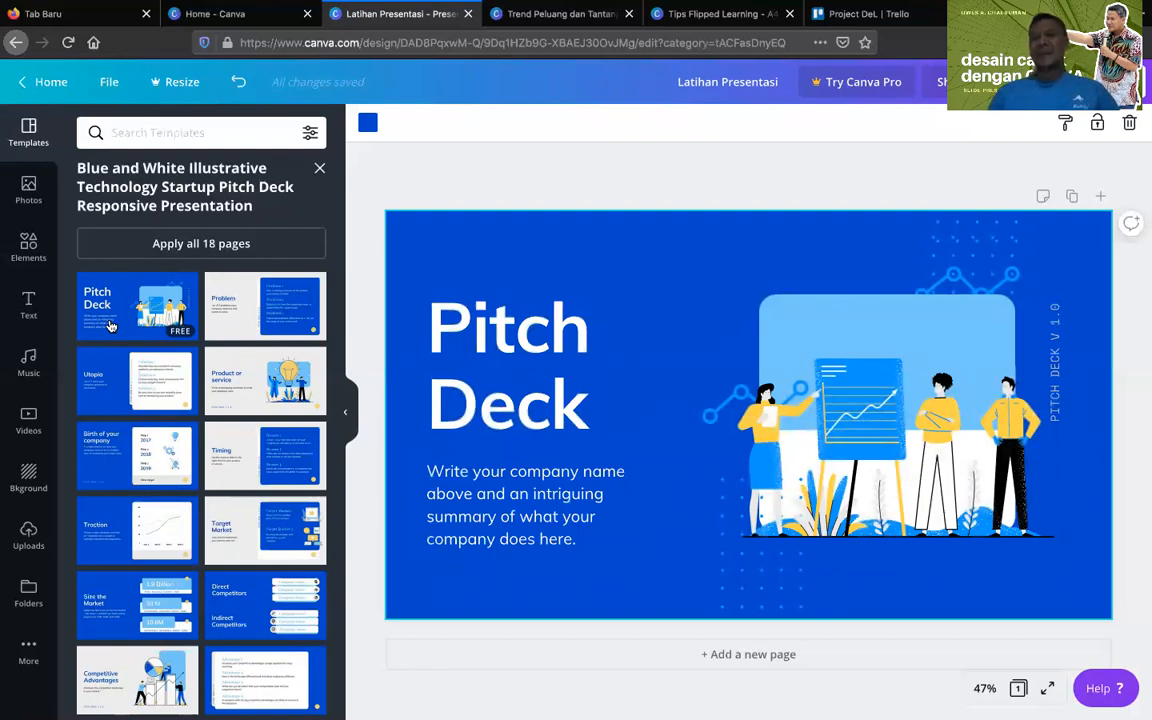
pyautogui.click(553, 353)
pyautogui.doubleClick(522, 334)
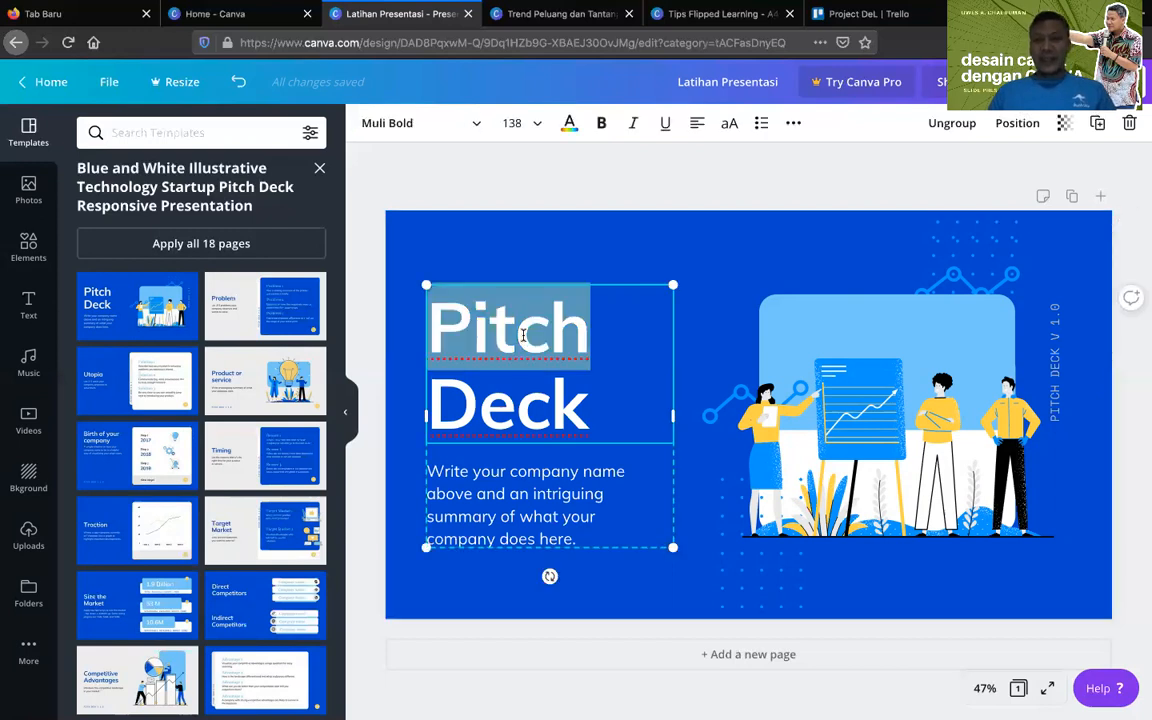
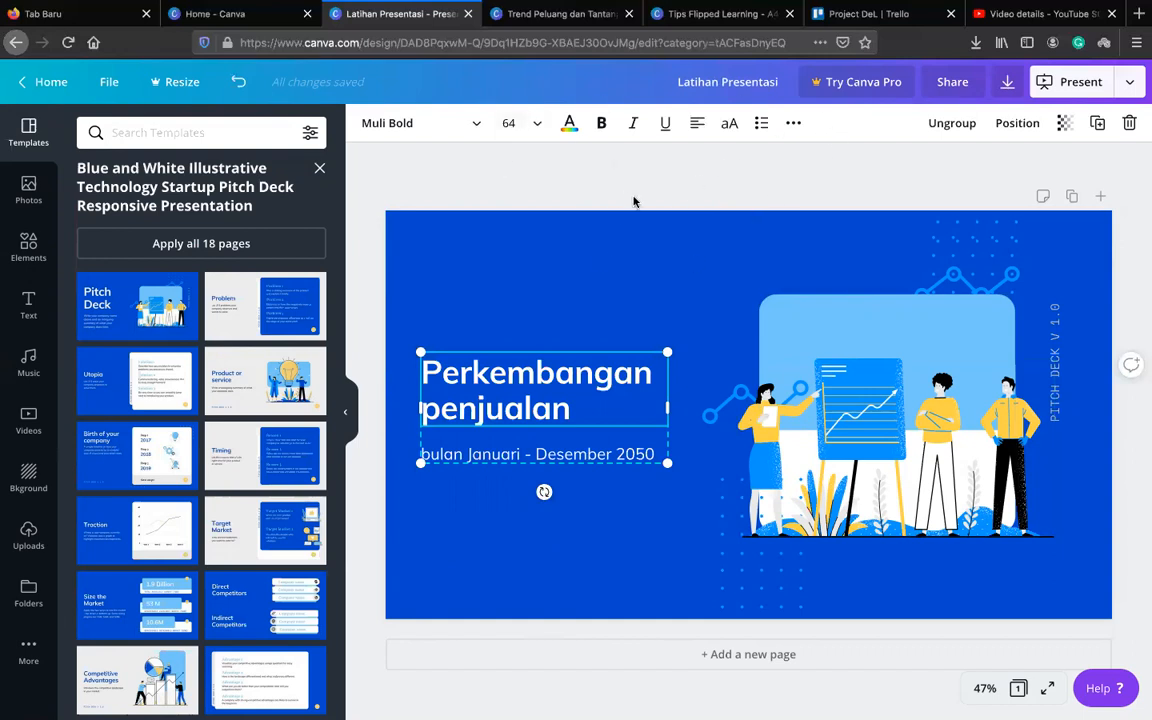
# Ungroup the title Perkembangan penjualan from its date line and move the date line slightly up, closer to the title
pyautogui.click(534, 401)
pyautogui.click(590, 187)
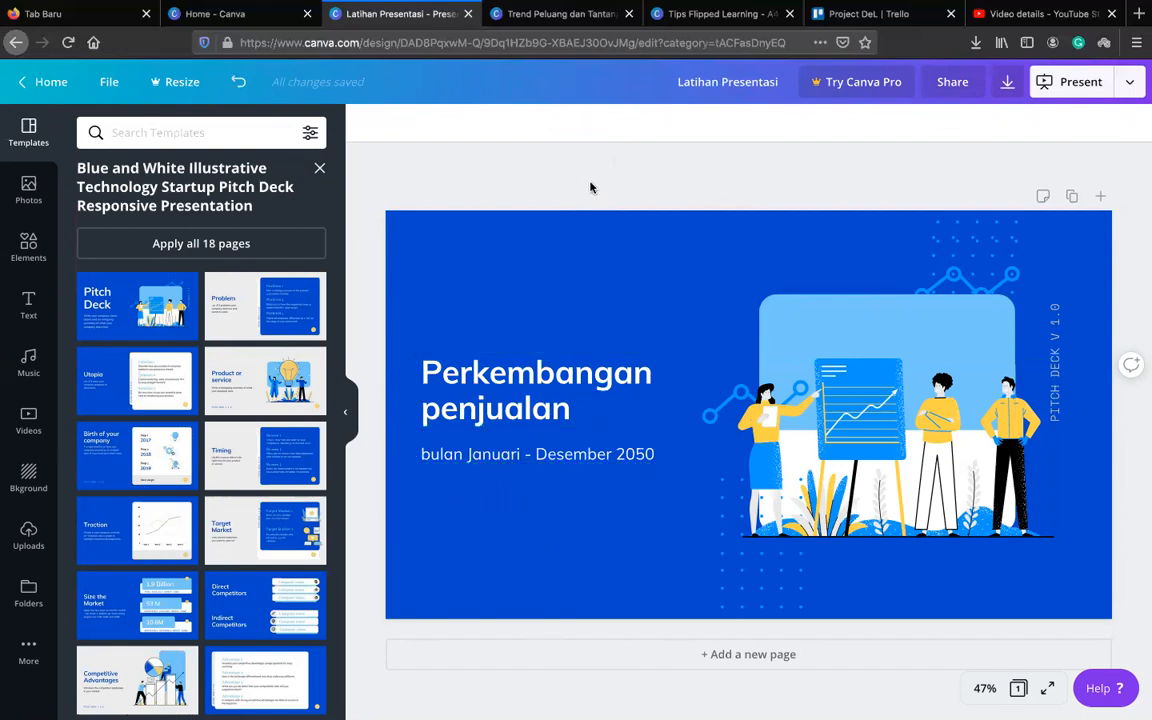
pyautogui.click(523, 375)
pyautogui.click(466, 458)
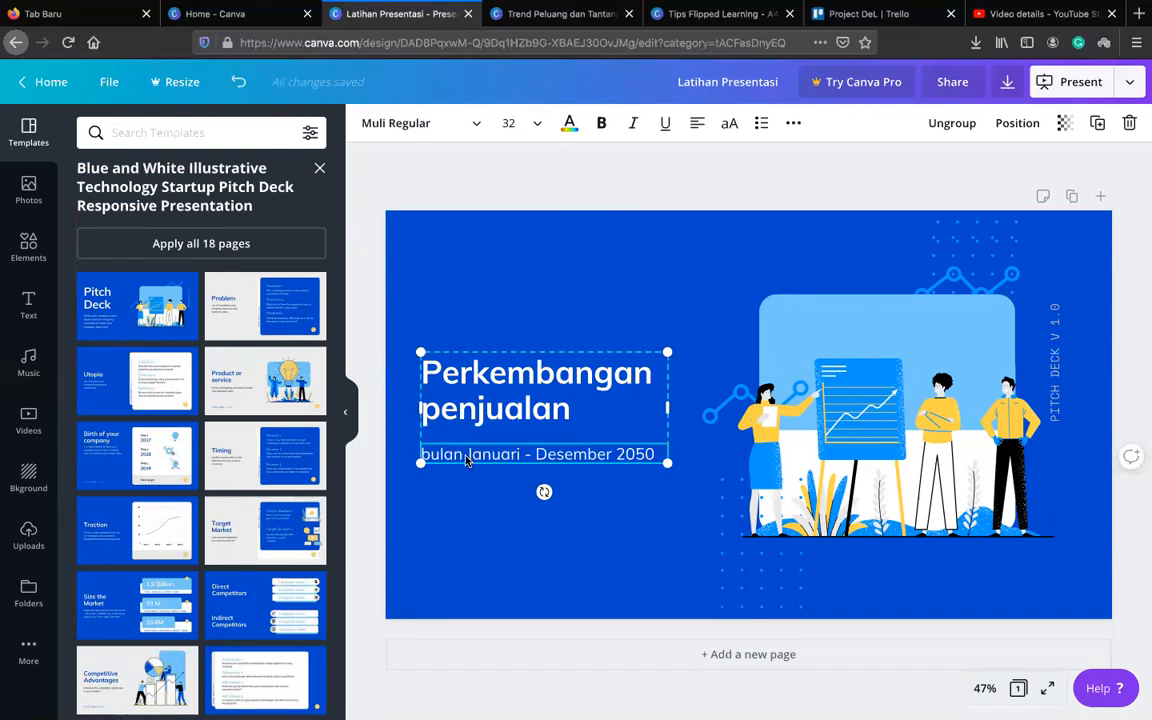
pyautogui.click(549, 310)
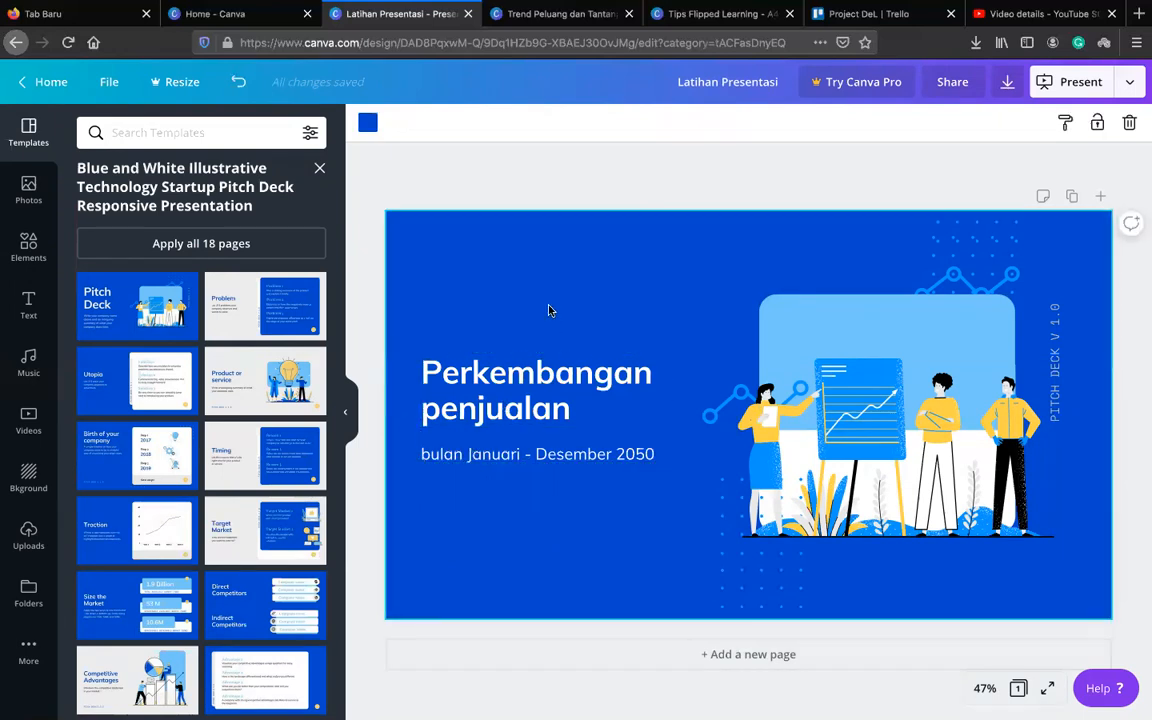
pyautogui.click(515, 455)
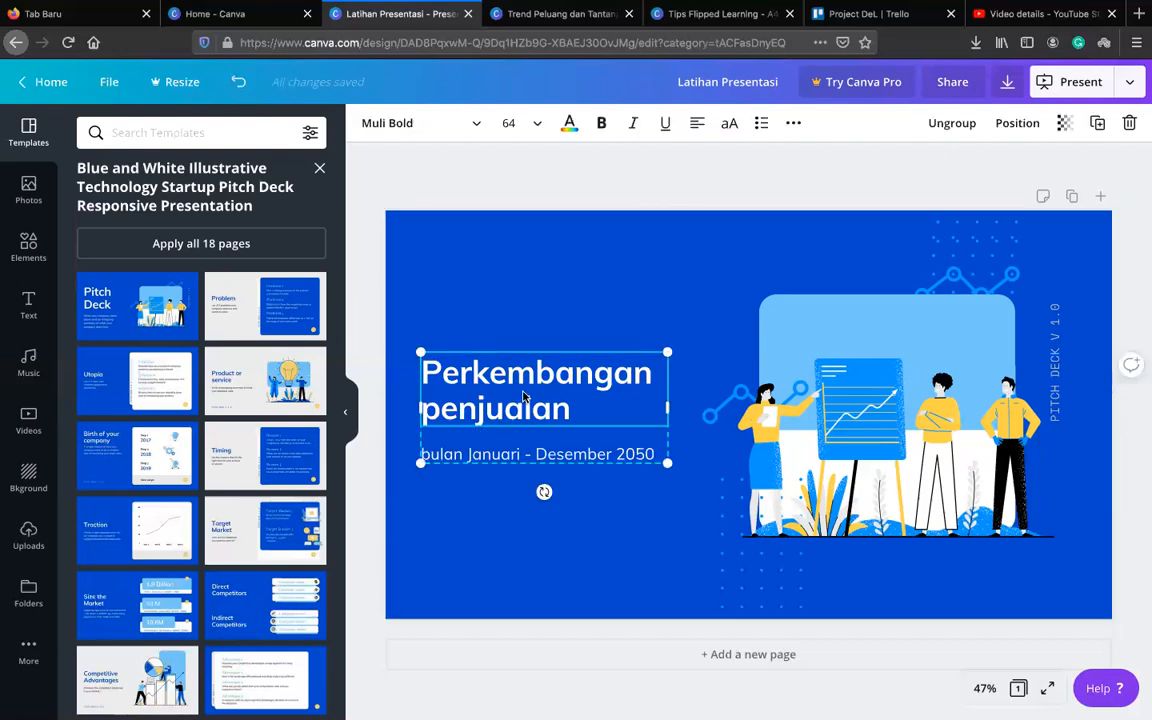
pyautogui.click(952, 130)
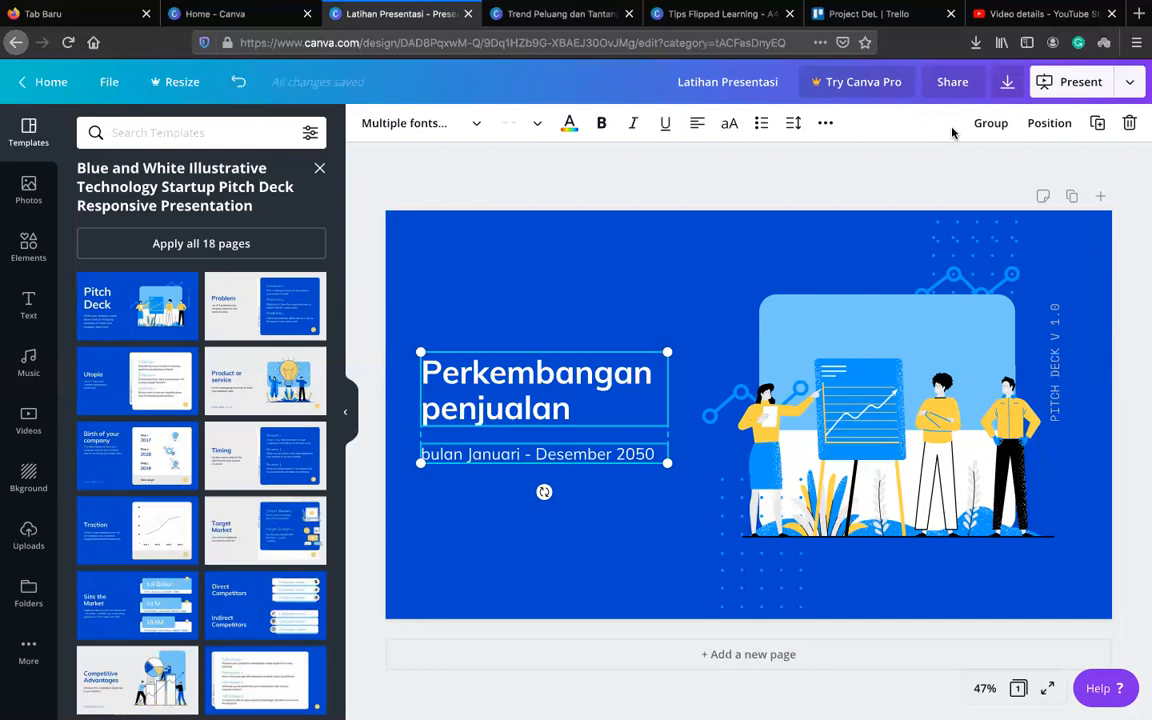
pyautogui.click(553, 245)
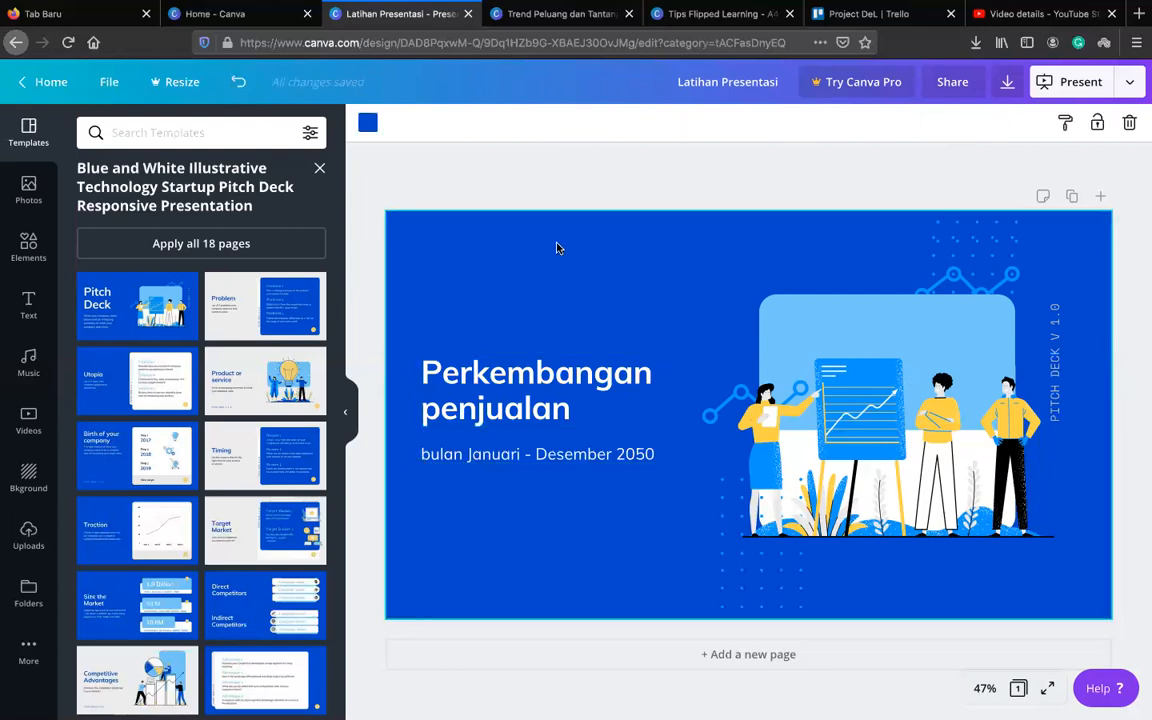
pyautogui.moveTo(519, 455)
pyautogui.mouseDown()
pyautogui.moveTo(514, 532)
pyautogui.moveTo(509, 440)
pyautogui.moveTo(527, 437)
pyautogui.moveTo(510, 474)
pyautogui.moveTo(522, 449)
pyautogui.mouseUp()
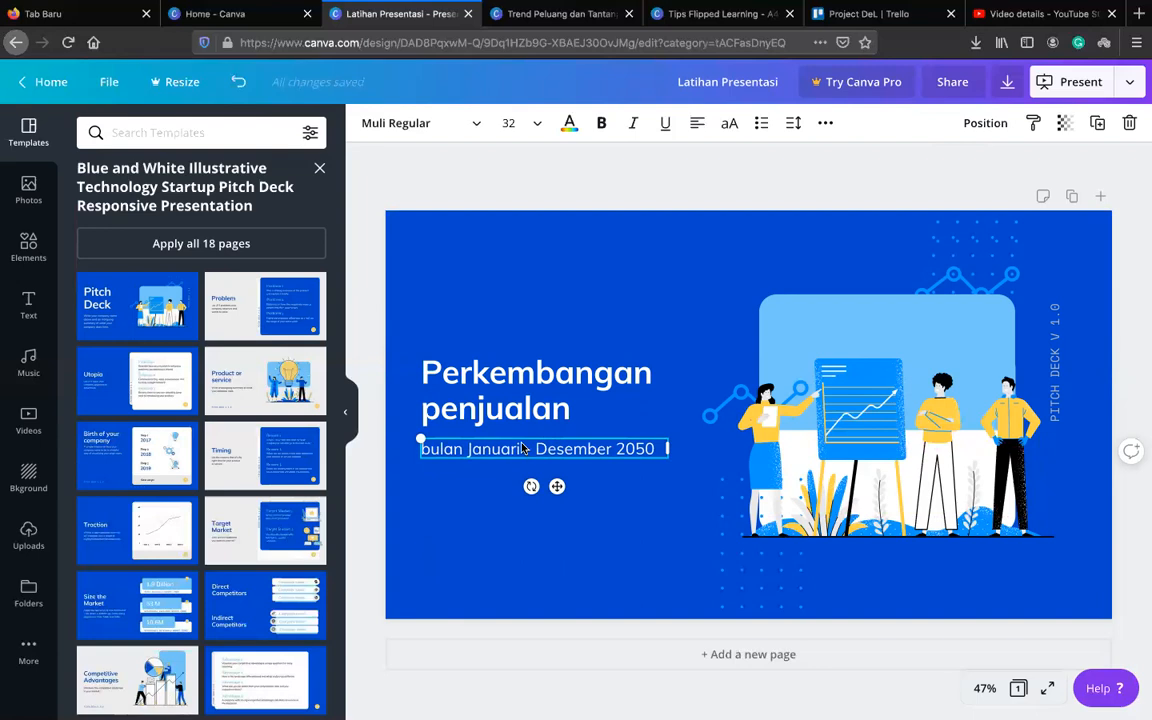
pyautogui.click(560, 245)
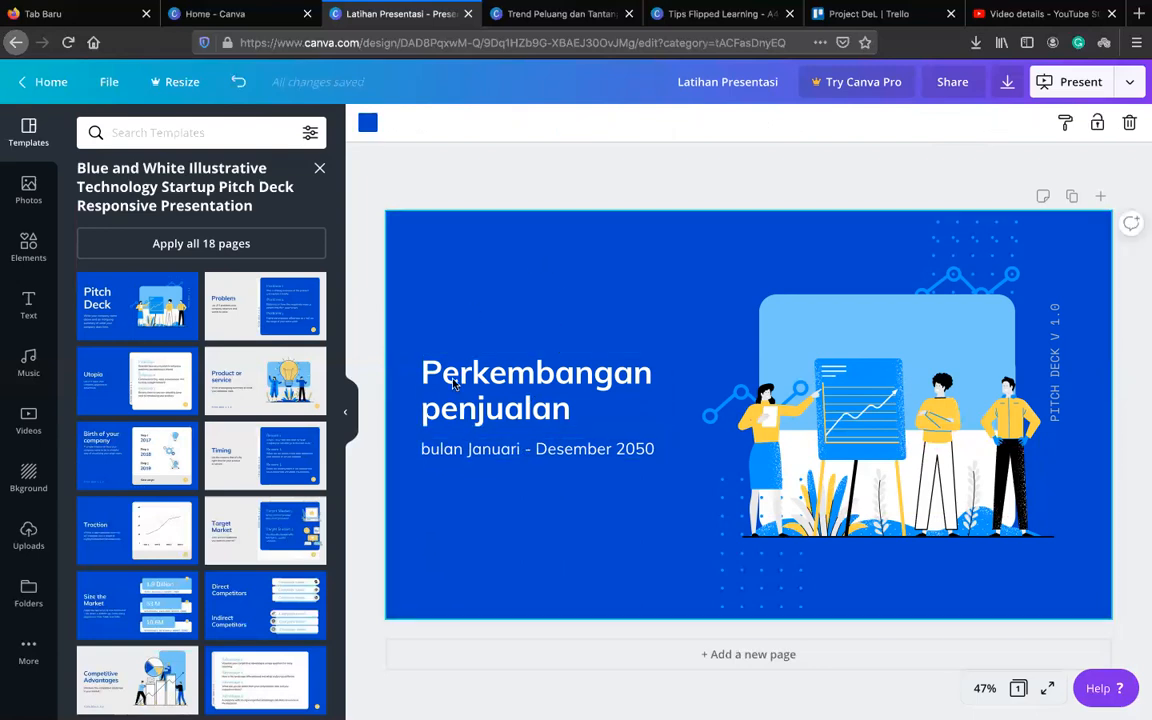
# Duplicate the date line, place the copy near the slide's lower edge in line with the title, and replace its text with the presenter's name
pyautogui.click(505, 457)
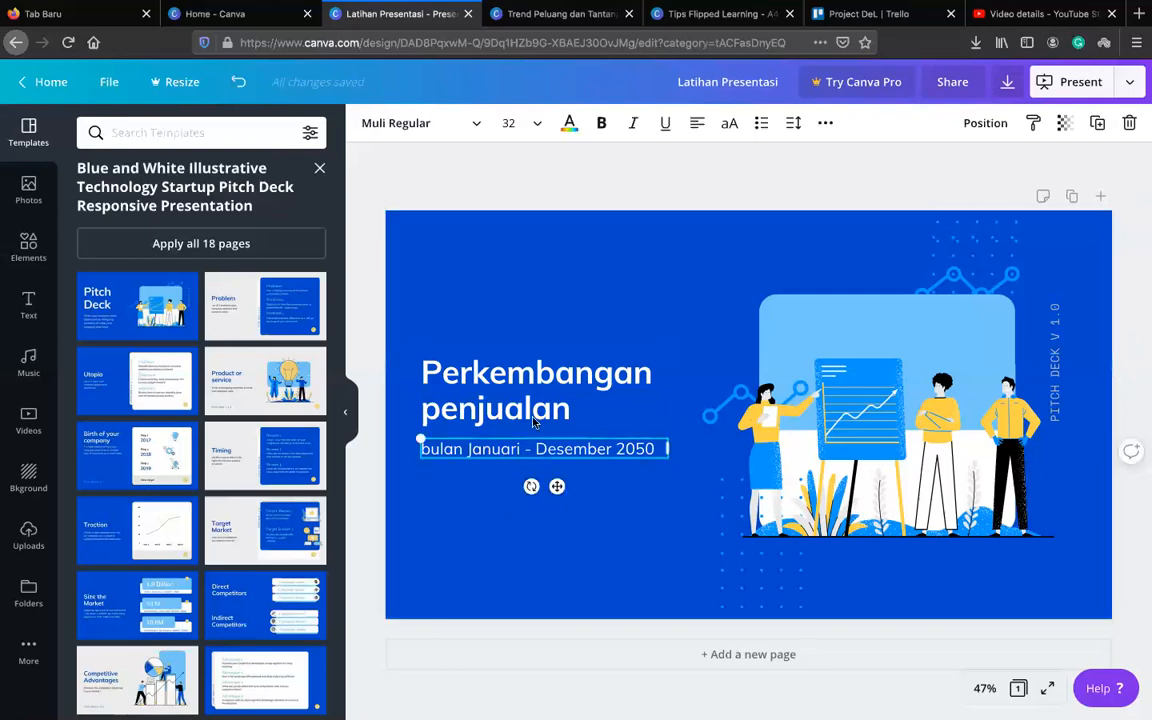
pyautogui.click(1098, 128)
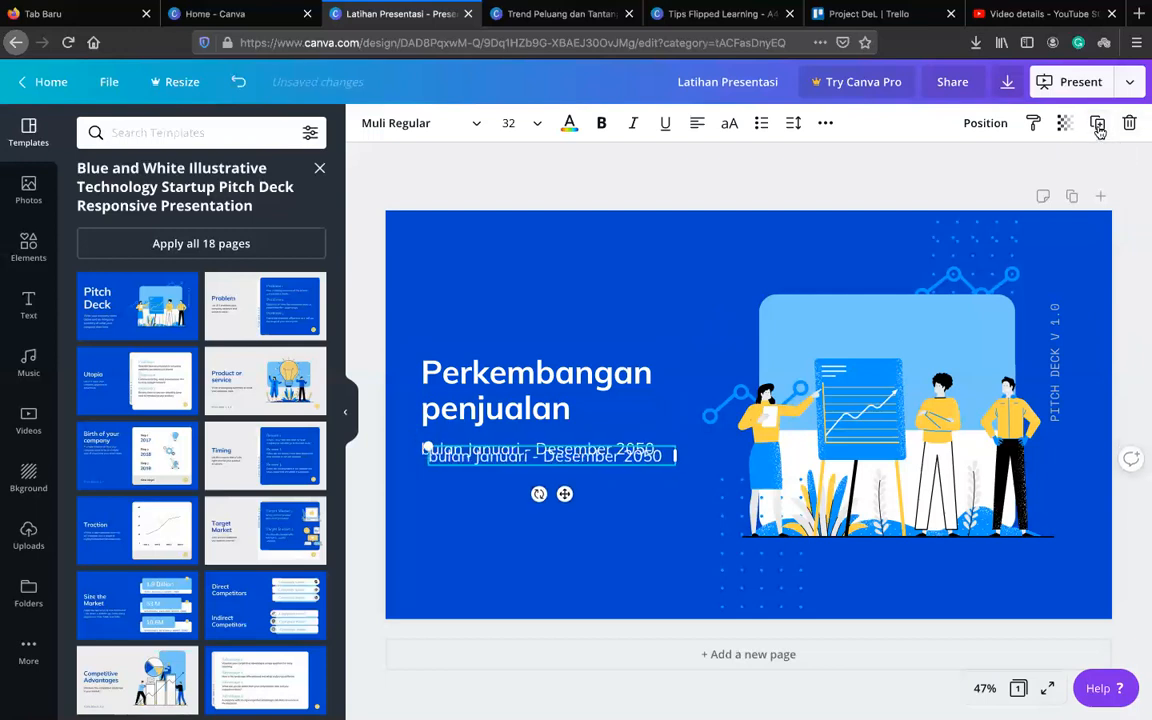
pyautogui.moveTo(565, 462); pyautogui.dragTo(553, 572)
pyautogui.doubleClick(493, 570)
pyautogui.press('BackSpace')
pyautogui.write('Chaeruman')
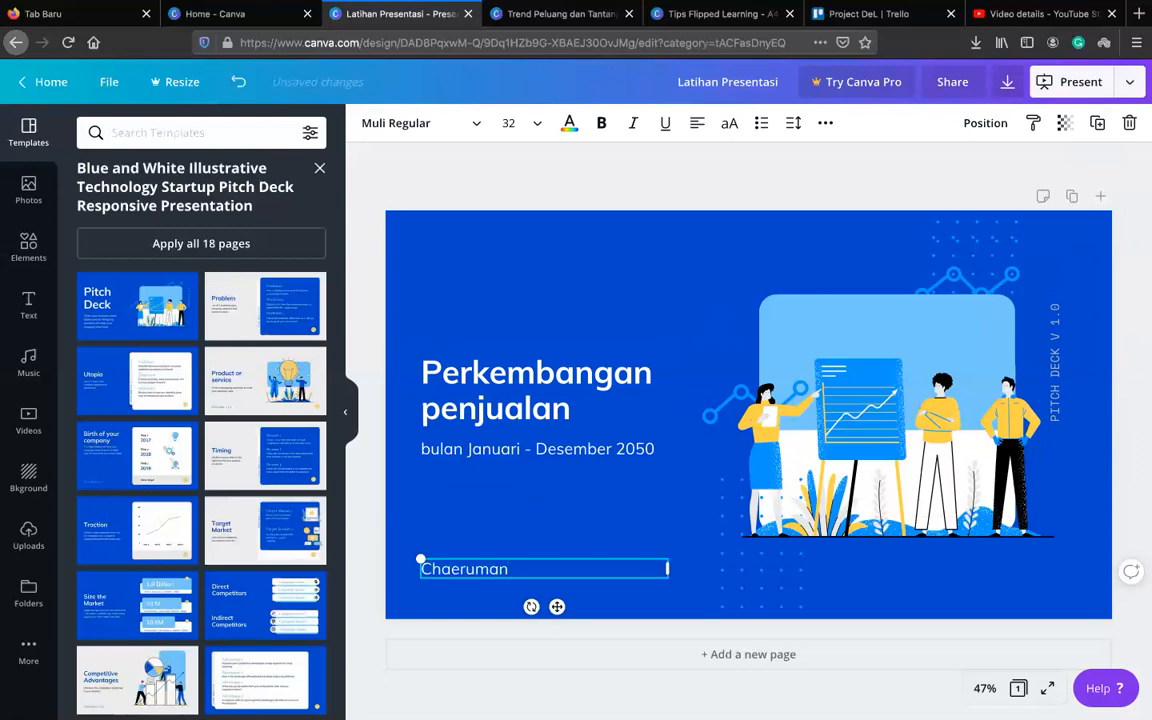
pyautogui.click(490, 536)
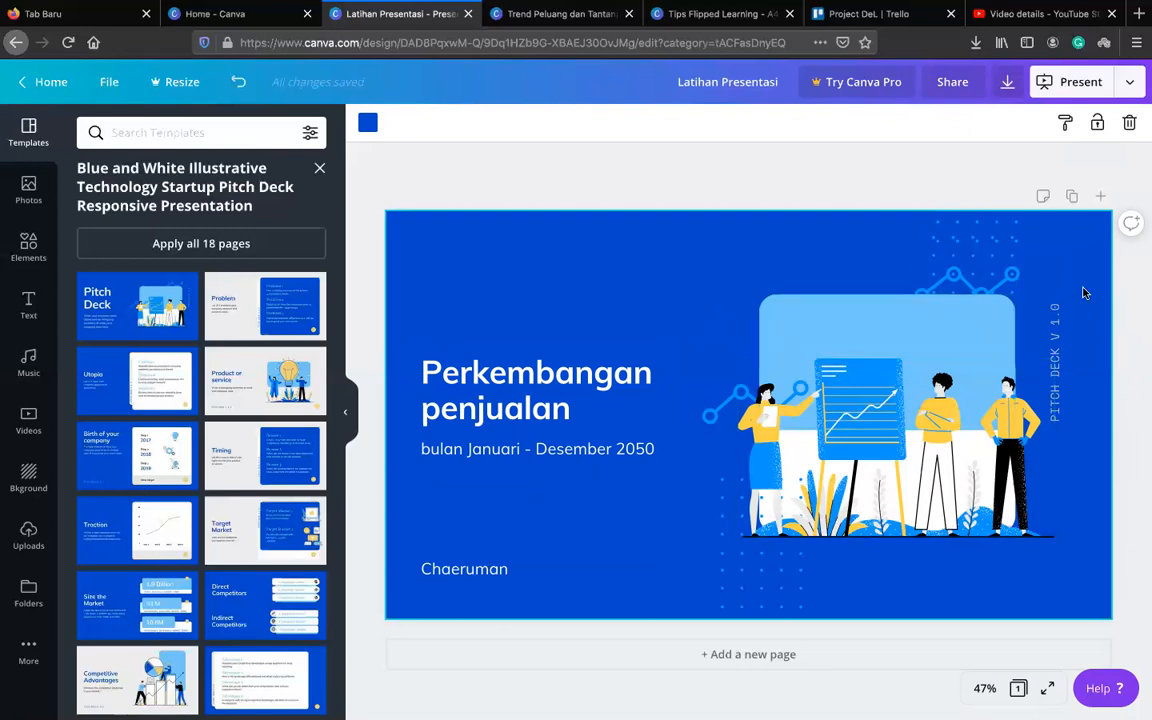
# Delete the vertical PITCH DECK V 1.0 text beside the illustration
pyautogui.click(1055, 362)
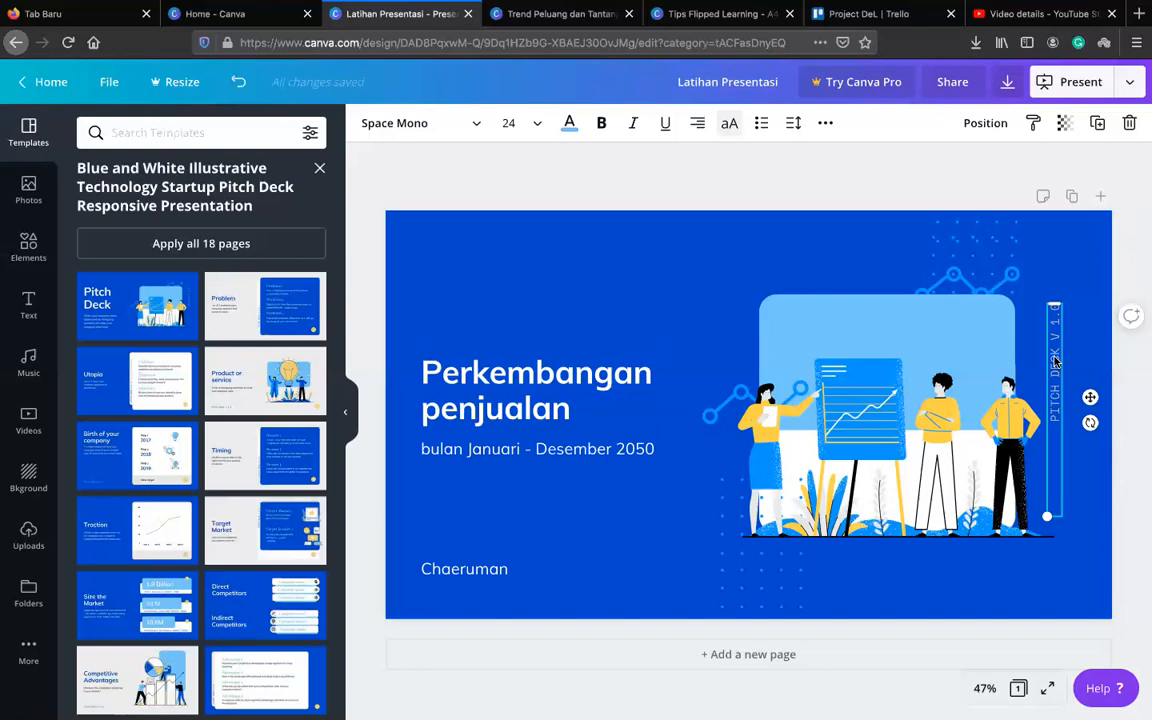
pyautogui.click(1130, 123)
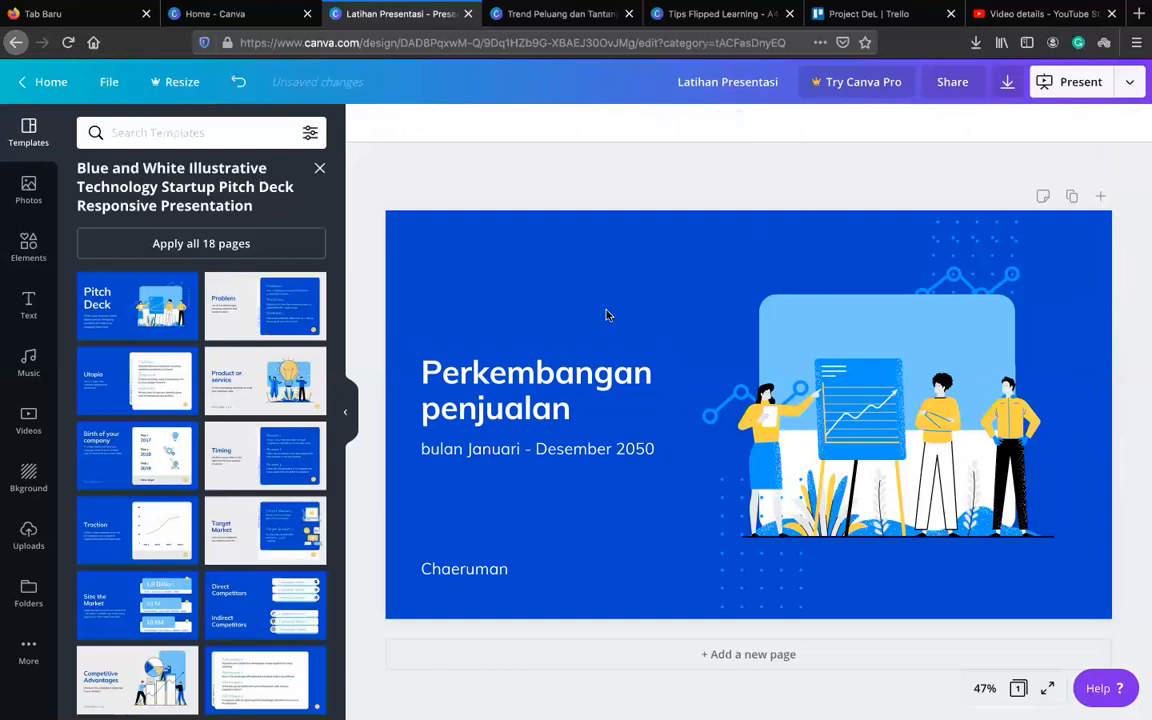
# Paste a copy of the title onto the slide above the original and delete that copy
pyautogui.click(550, 386)
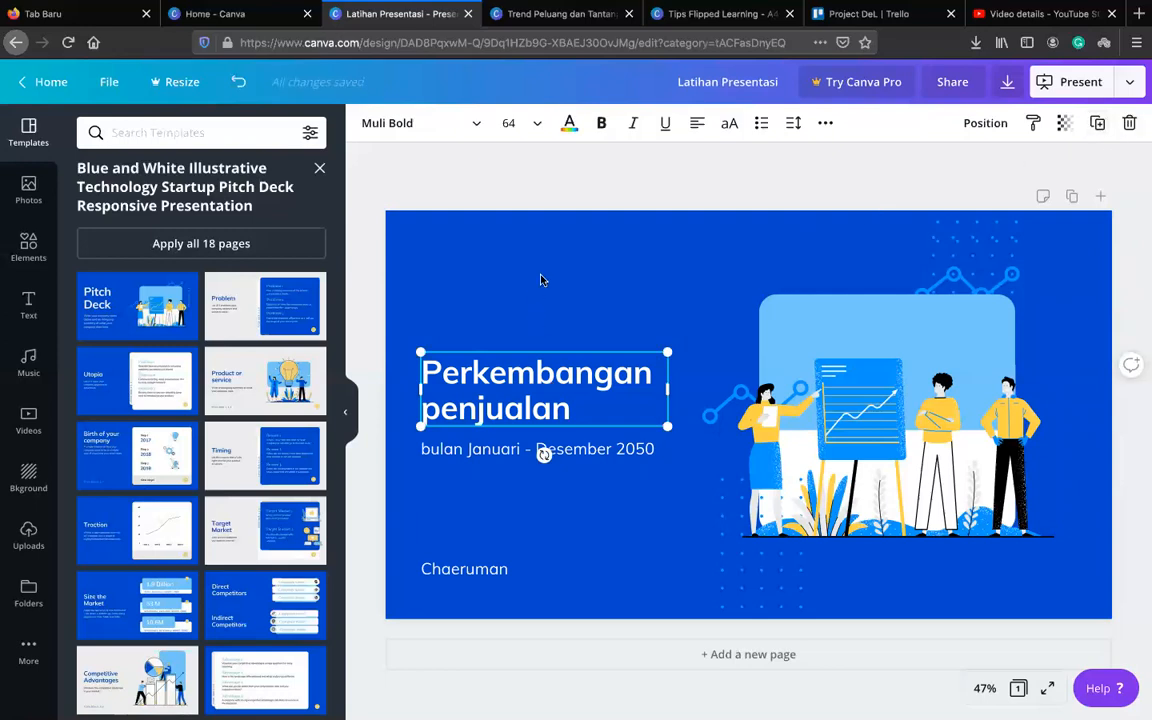
pyautogui.click(539, 197)
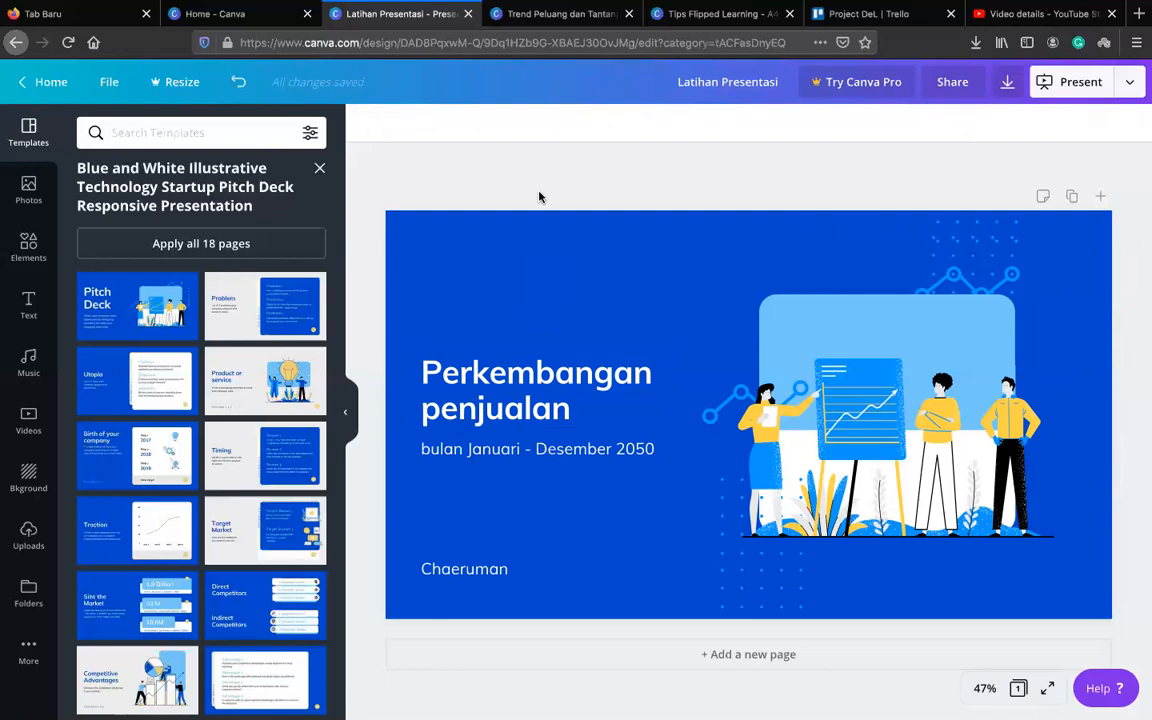
pyautogui.hotkey('ctrl', 'v')
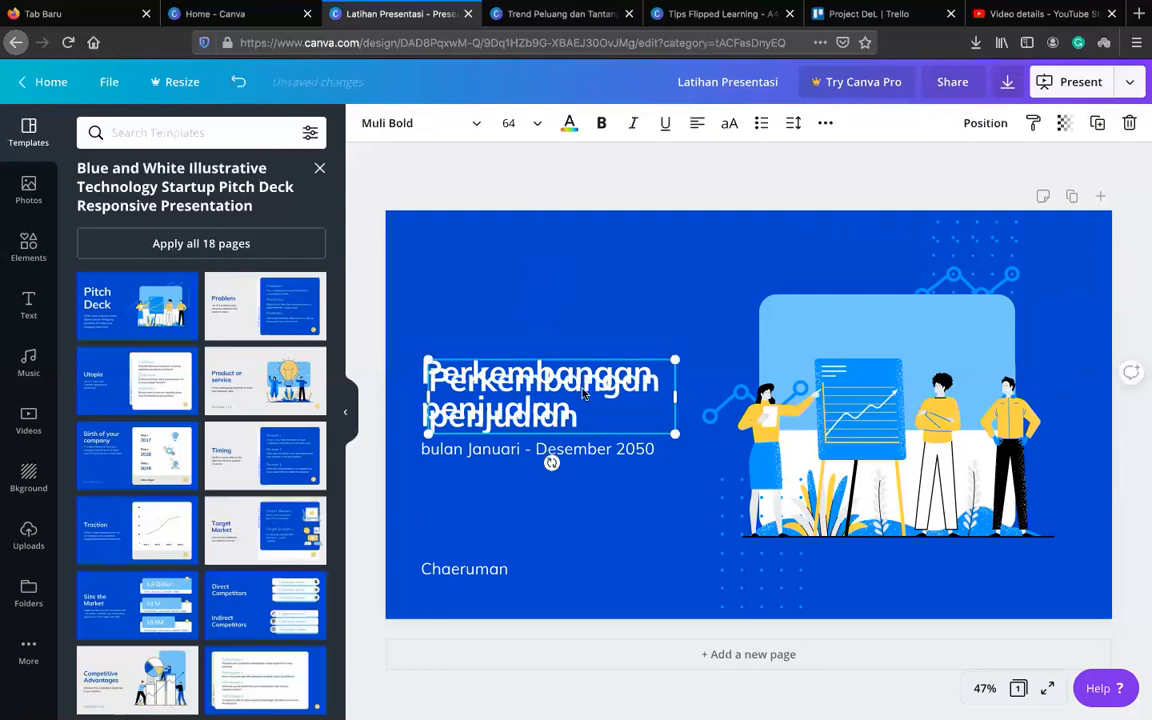
pyautogui.moveTo(609, 275); pyautogui.dragTo(582, 266)
pyautogui.press('Delete')
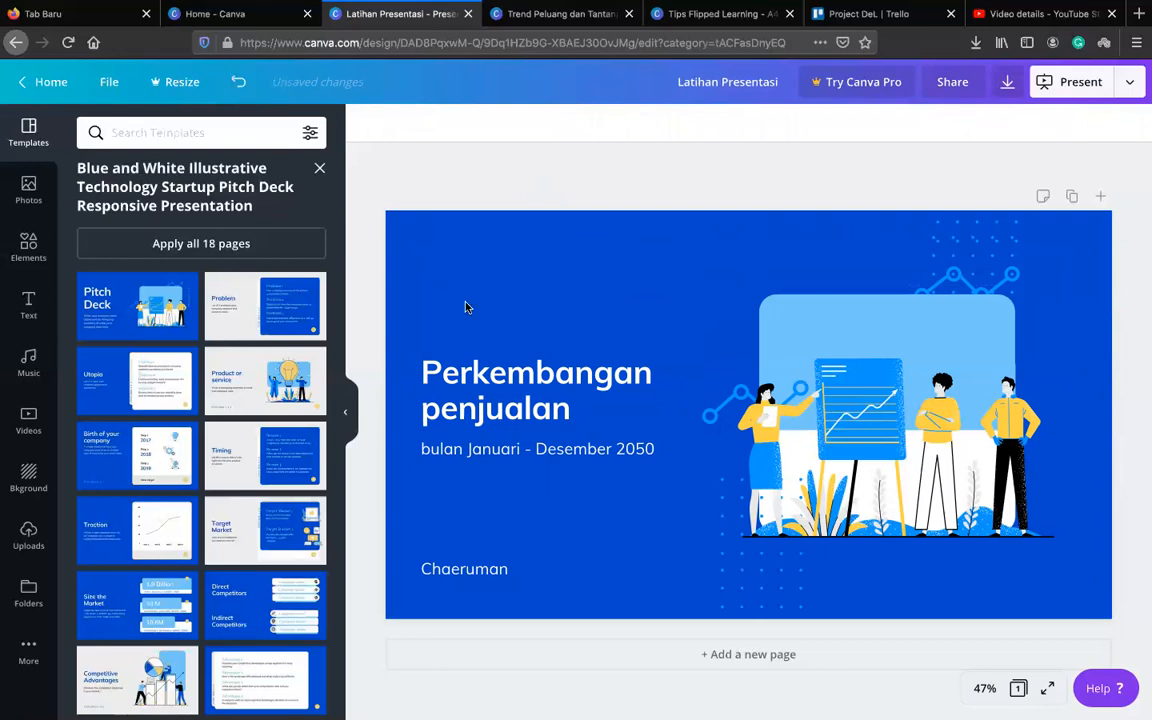
# Reposition the title and date line together lower on the slide, left-aligned, and shift the presenter's name slightly down beneath them
pyautogui.click(459, 349)
pyautogui.moveTo(512, 345)
pyautogui.mouseDown()
pyautogui.moveTo(509, 263)
pyautogui.moveTo(504, 333)
pyautogui.mouseUp()
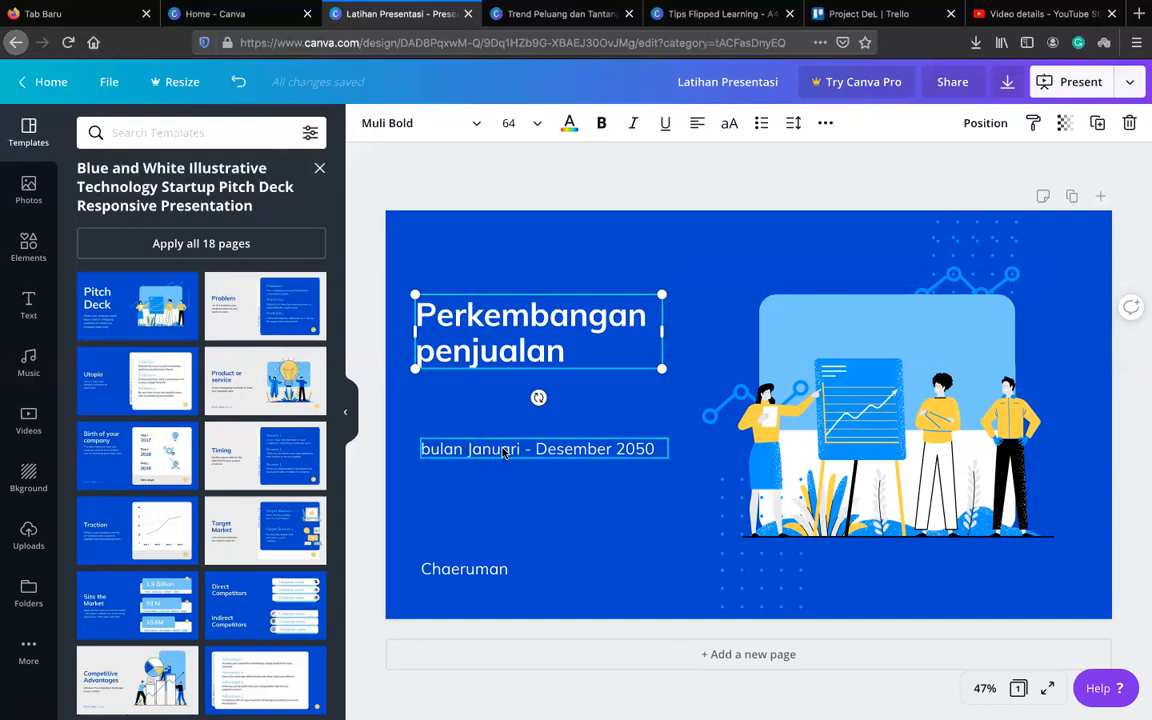
pyautogui.click(505, 452)
pyautogui.moveTo(505, 455); pyautogui.dragTo(505, 512)
pyautogui.click(519, 344)
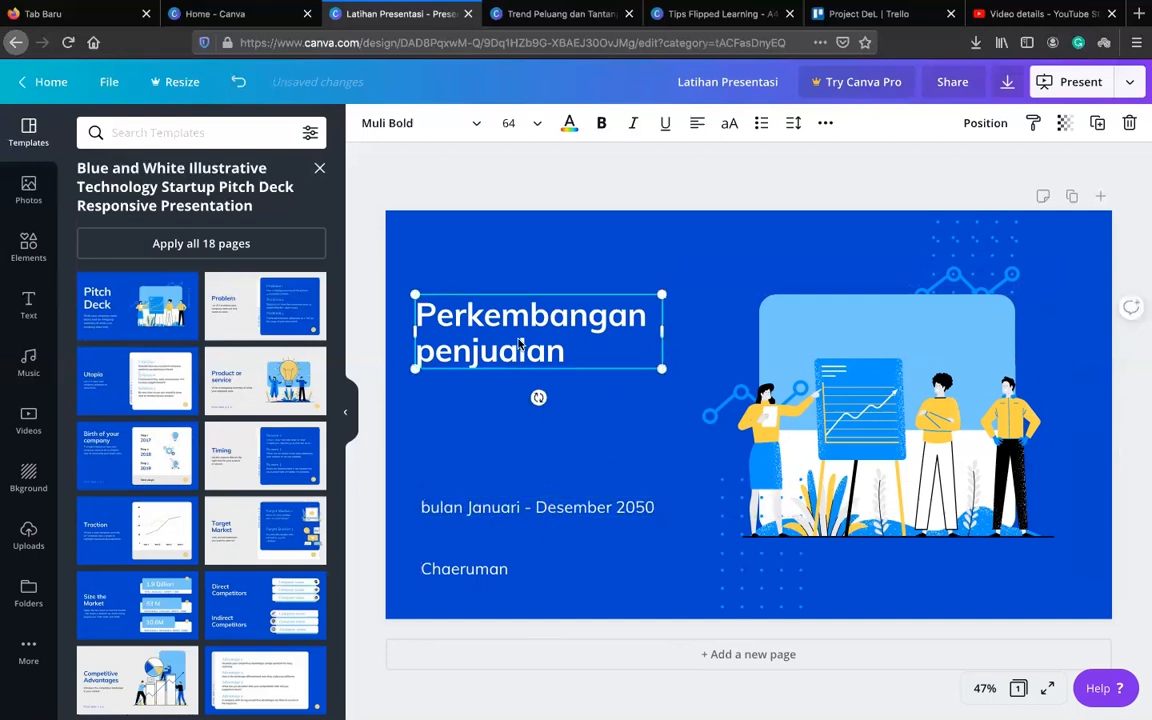
pyautogui.moveTo(519, 344); pyautogui.dragTo(522, 463)
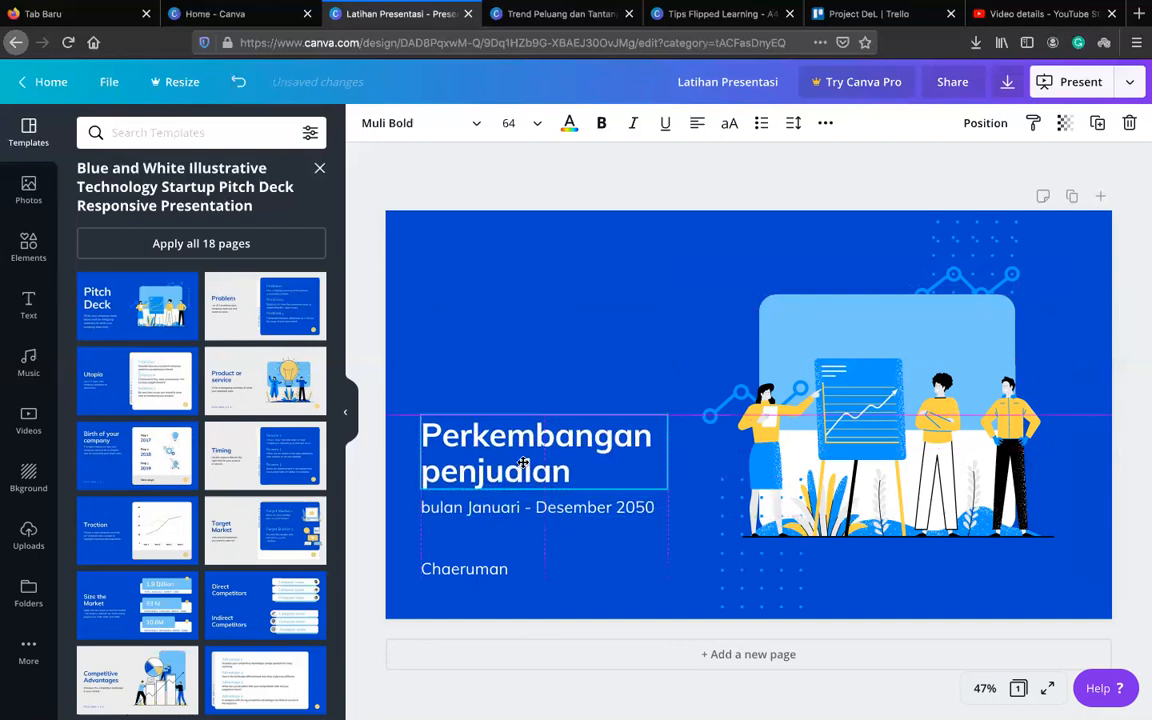
pyautogui.moveTo(465, 572); pyautogui.dragTo(465, 580)
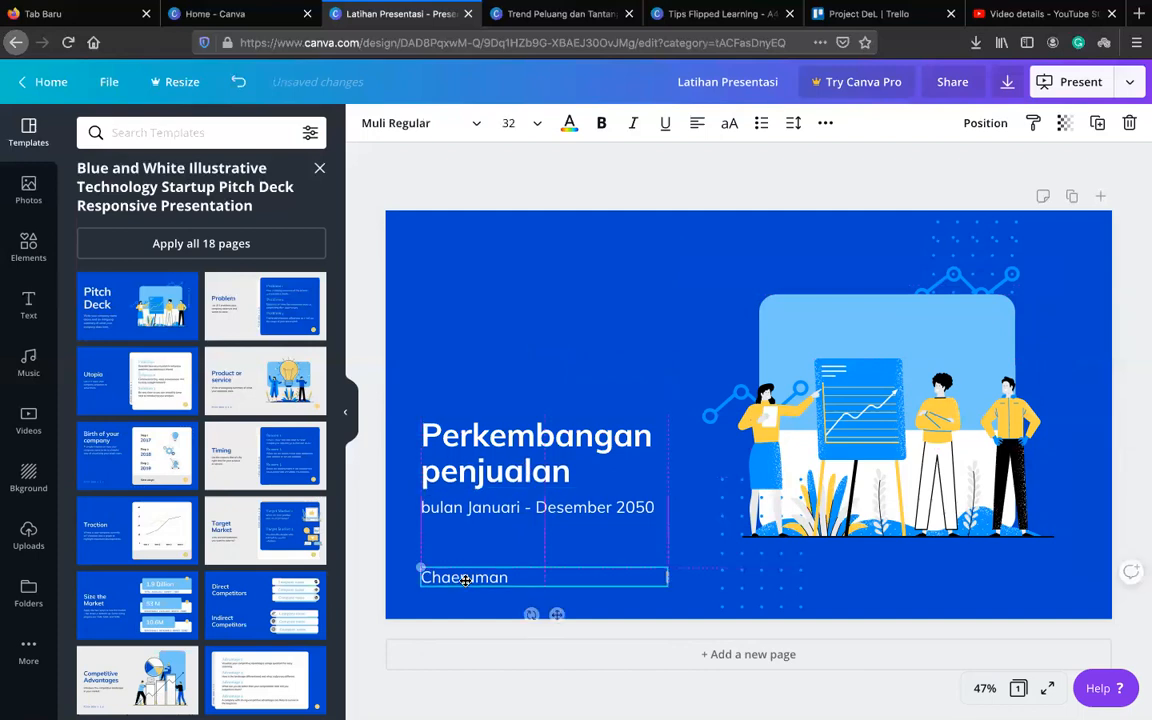
pyautogui.click(487, 483)
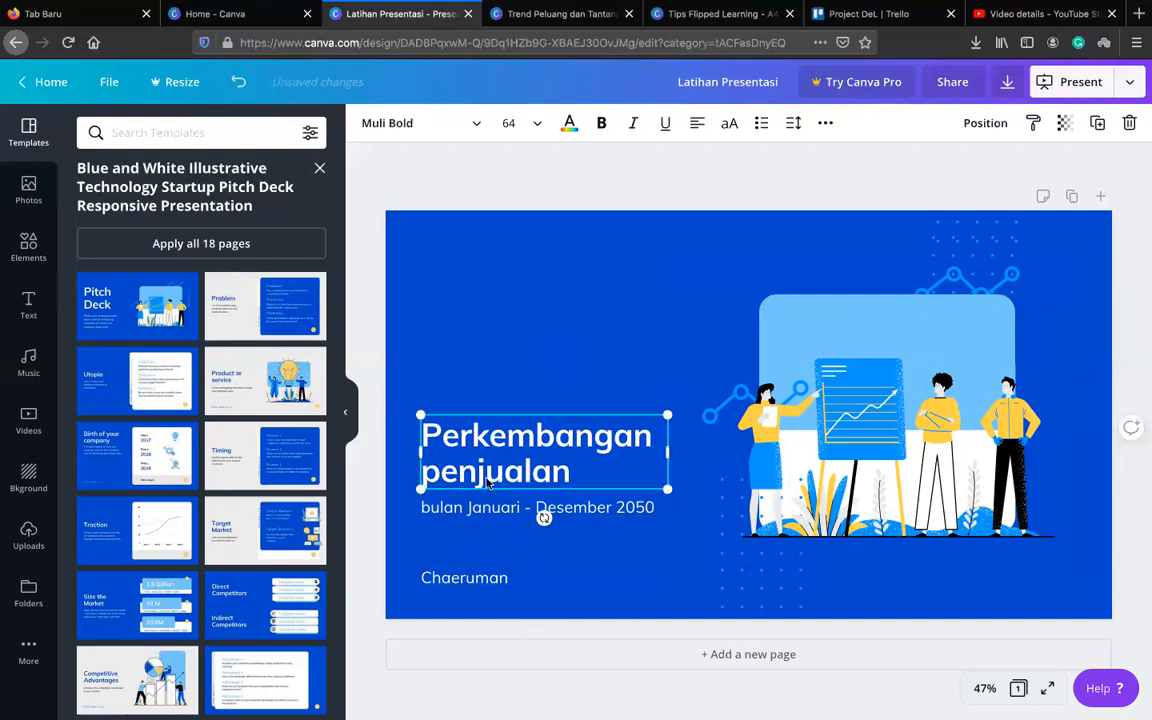
# Move the title and date line together straight down so they sit directly above the presenter's name
pyautogui.keyDown('shift'); pyautogui.click(505, 503); pyautogui.keyUp('shift')
pyautogui.moveTo(507, 478); pyautogui.dragTo(507, 511)
pyautogui.click(531, 380)
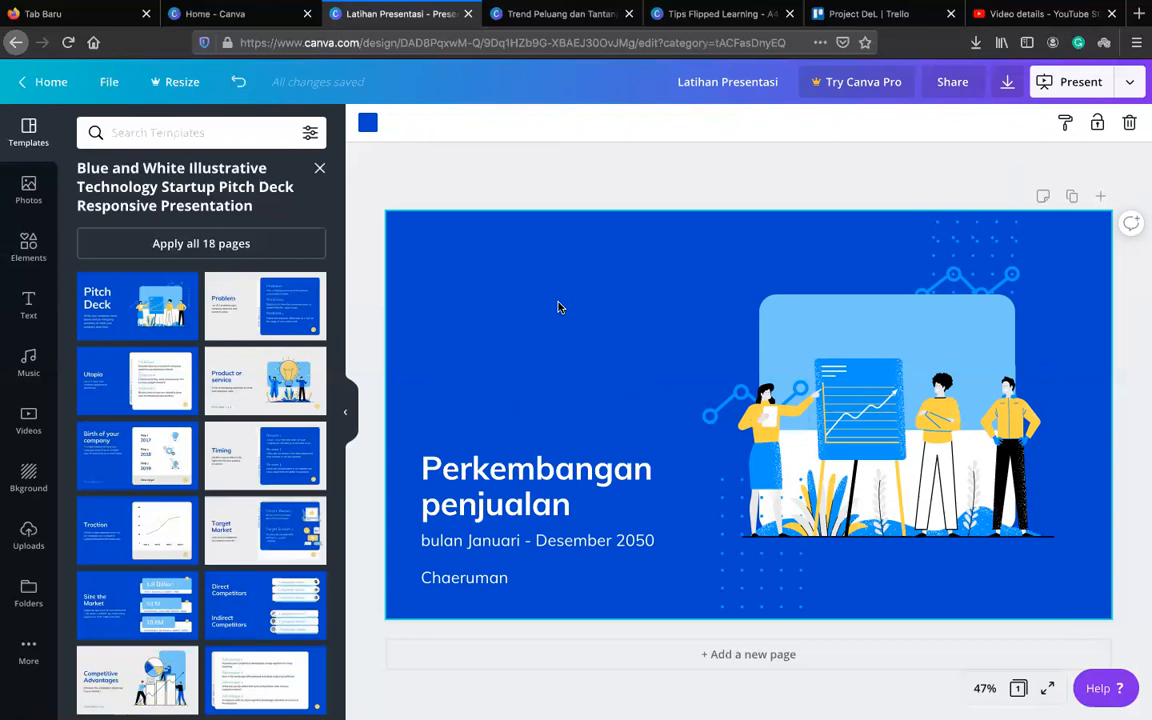
# Search the photo library for "selling" and browse the results
pyautogui.click(28, 190)
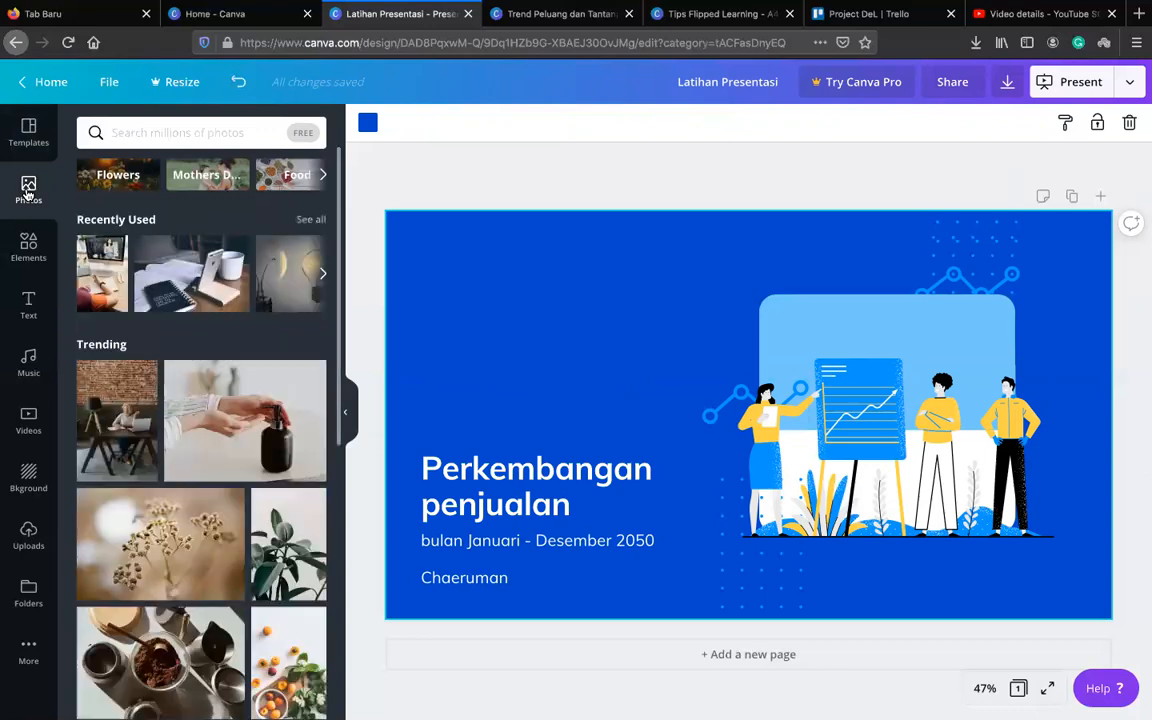
pyautogui.click(150, 133)
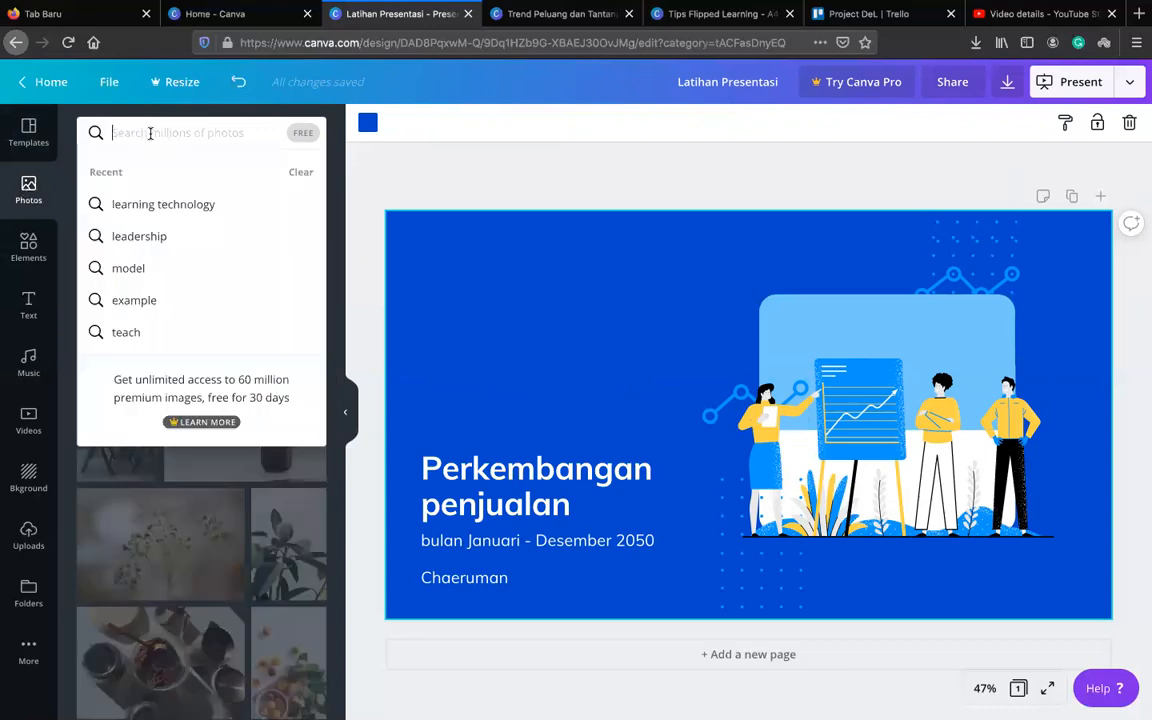
pyautogui.write('selling')
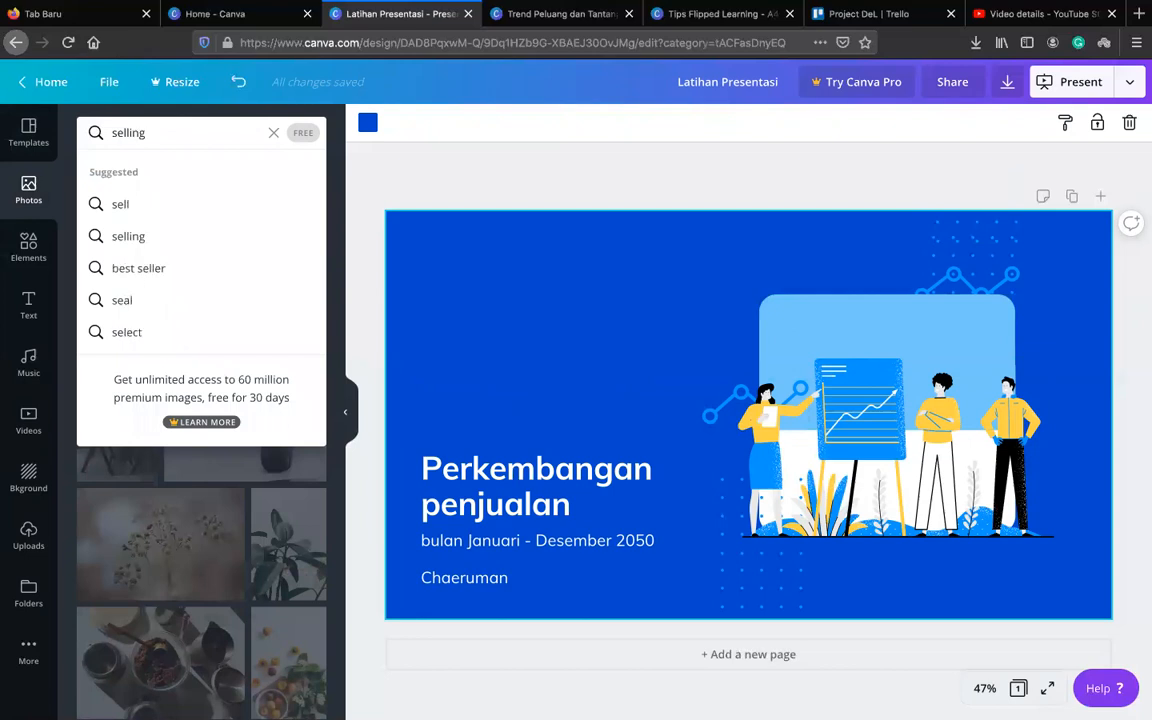
pyautogui.press('Return')
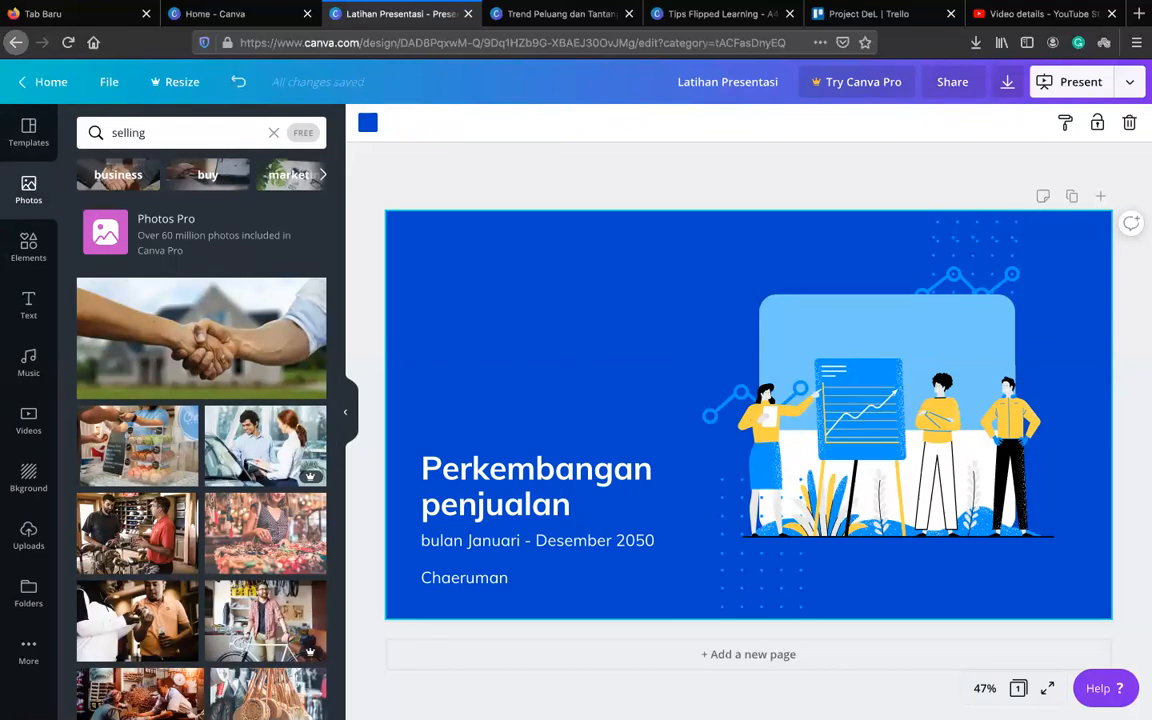
pyautogui.scroll(-10, 181, 433)
pyautogui.scroll(-5, 181, 433)
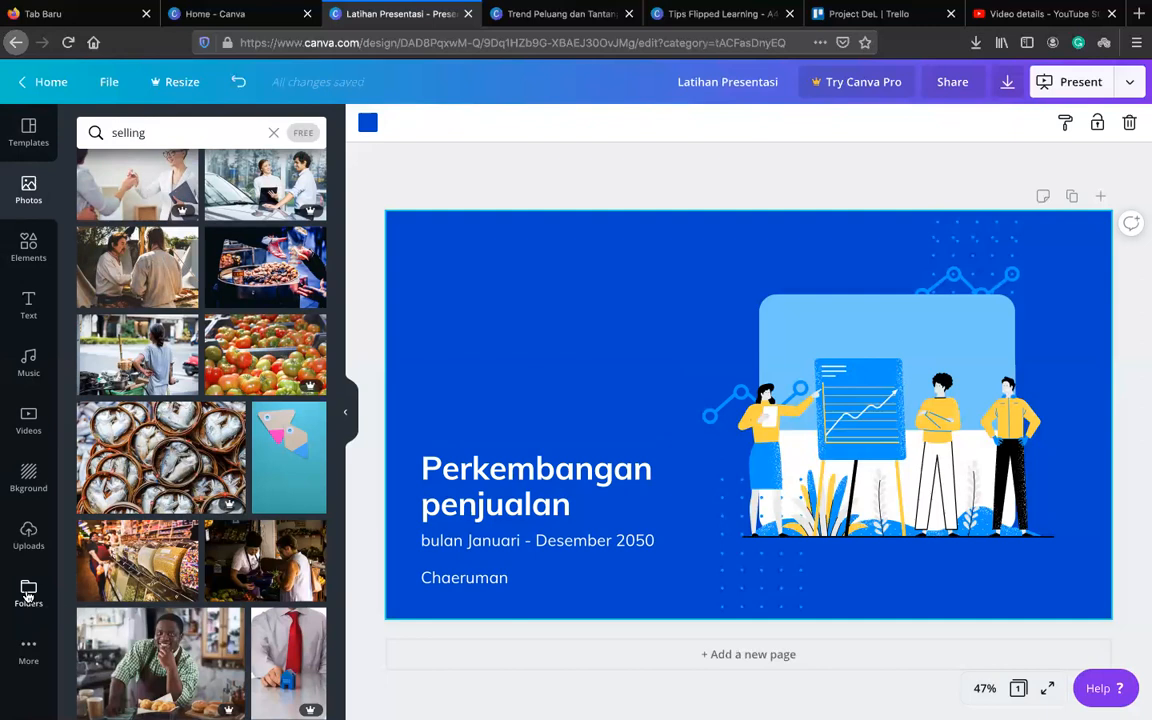
# Restrict the "selling" photo results to free images and look through them for a suitable picture
pyautogui.click(28, 593)
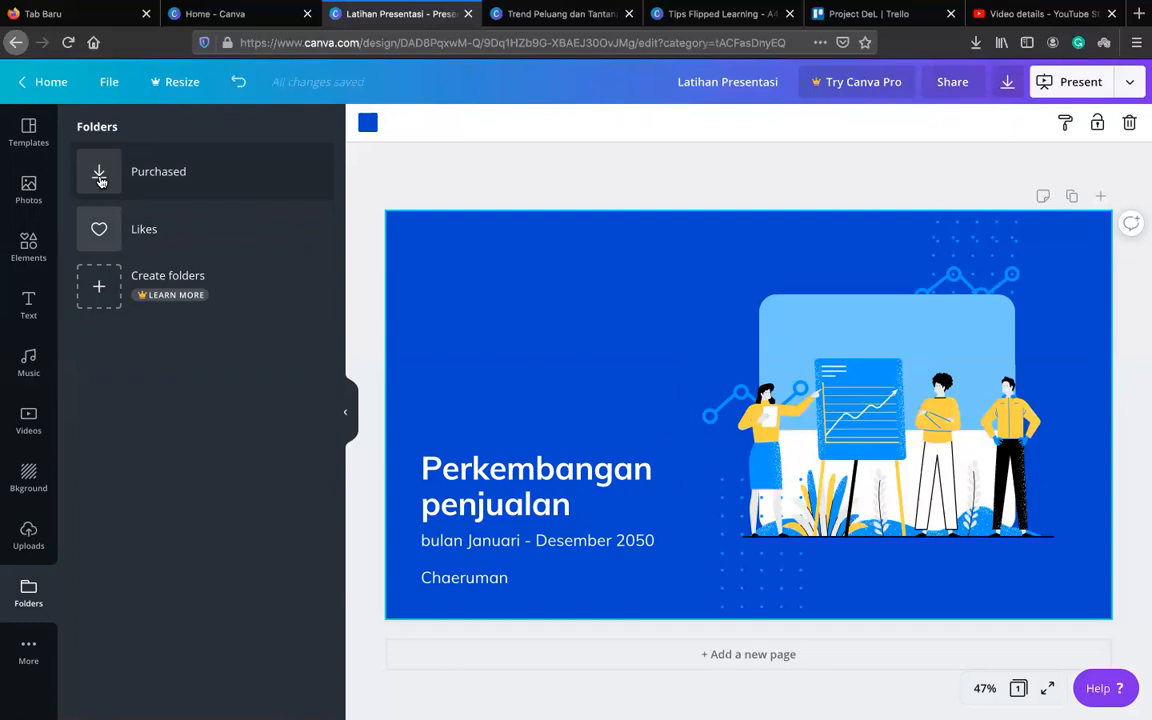
pyautogui.click(28, 185)
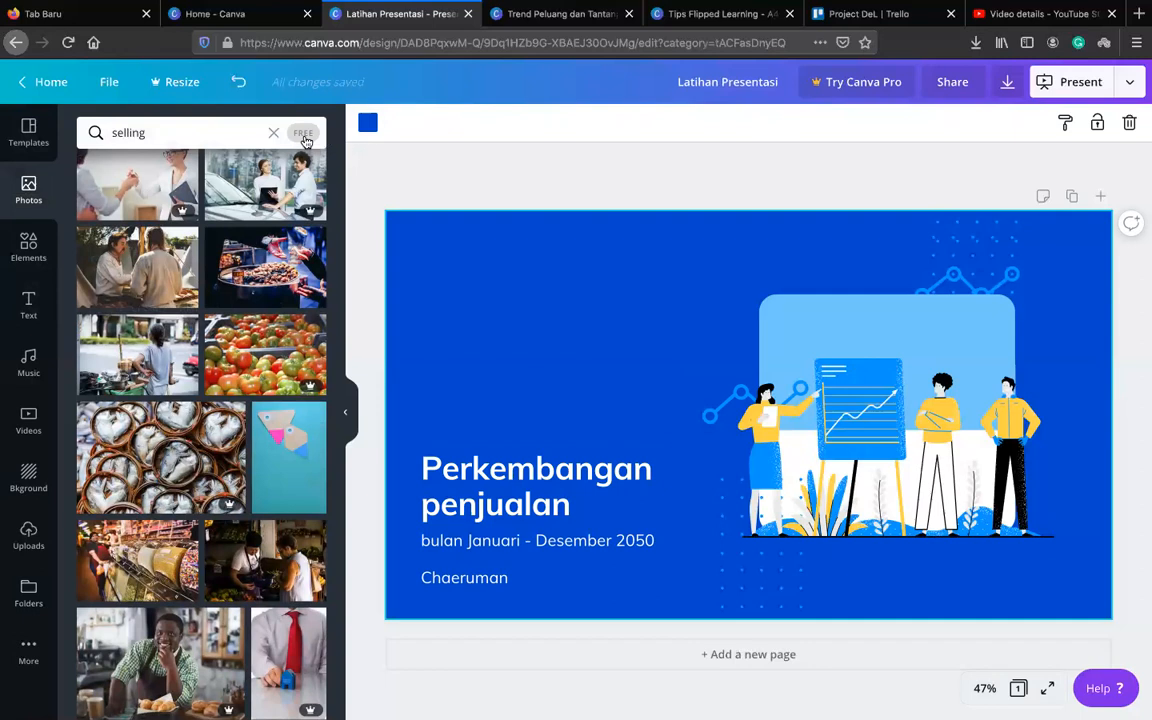
pyautogui.click(304, 134)
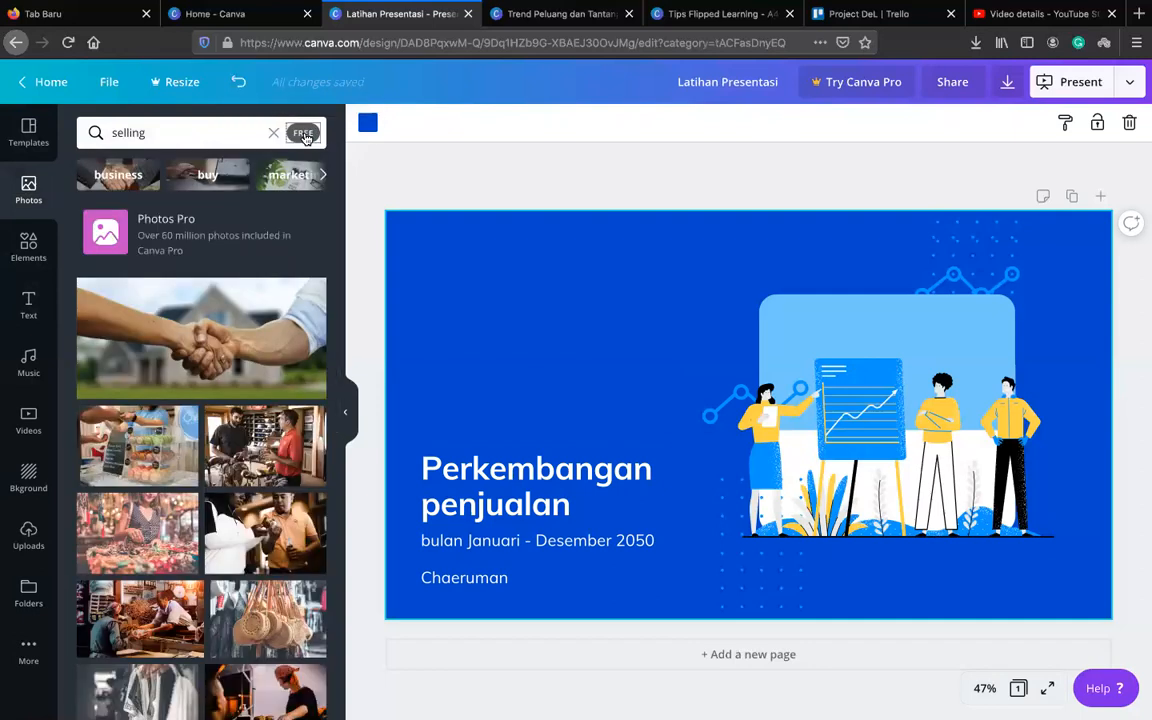
pyautogui.scroll(-5, 192, 503)
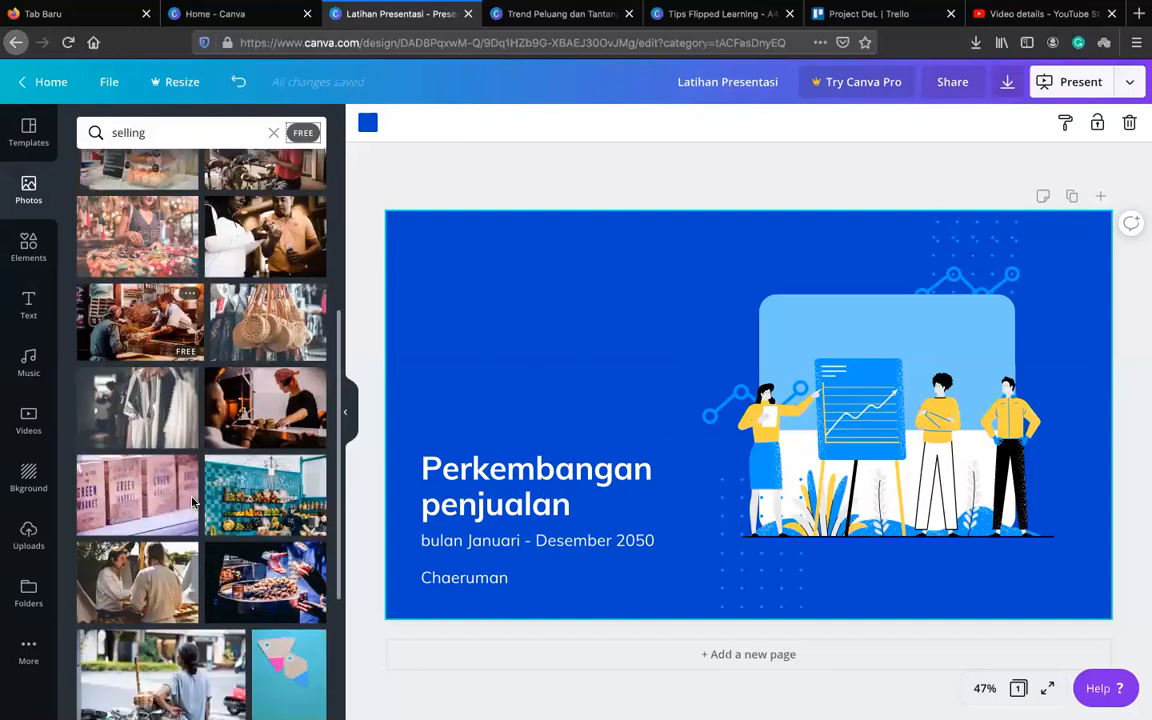
pyautogui.scroll(-8, 192, 503)
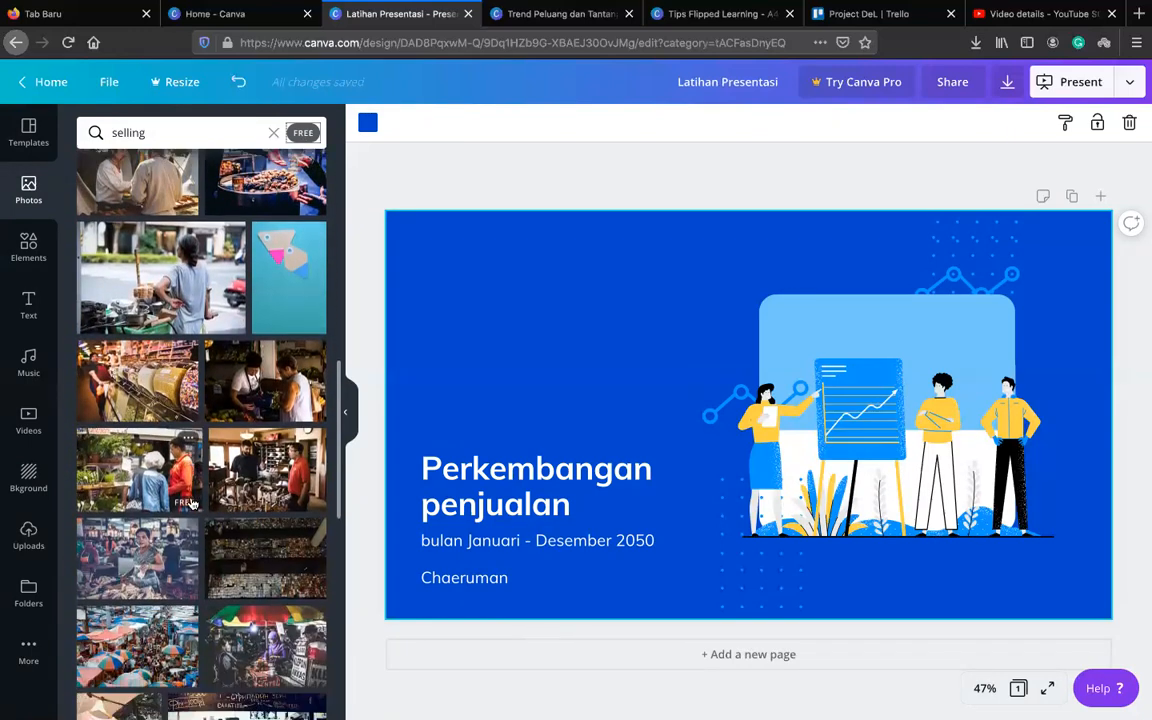
pyautogui.scroll(-10, 192, 503)
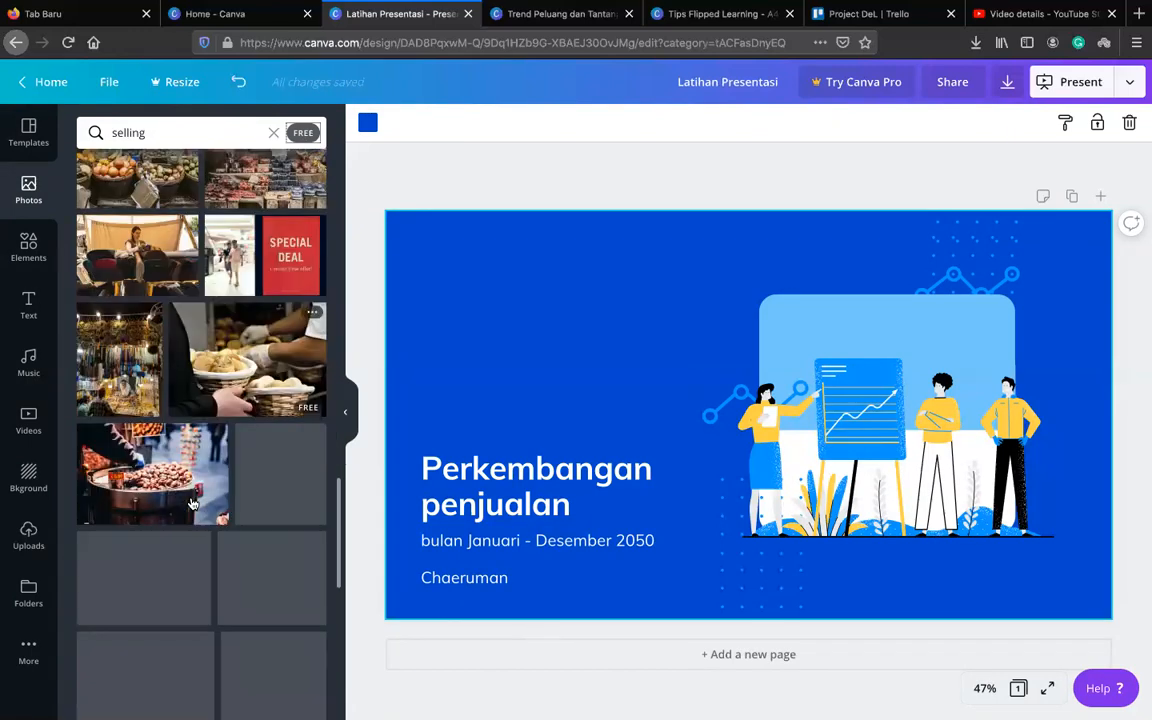
pyautogui.scroll(-3, 192, 503)
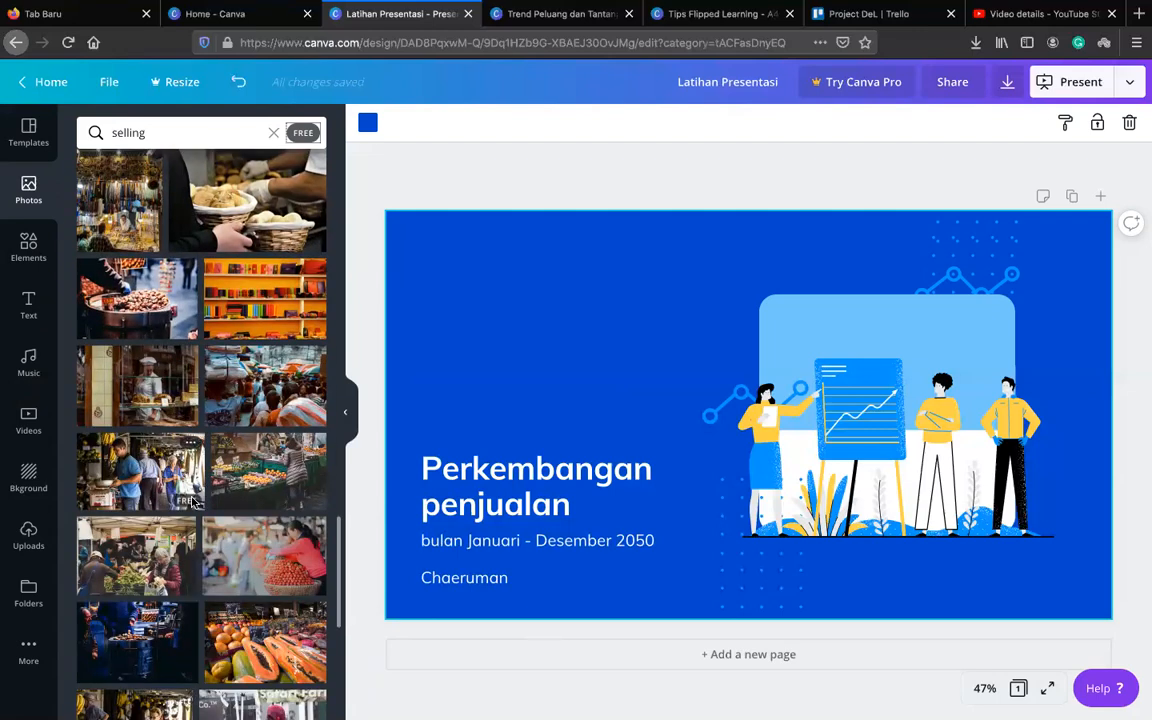
# Try the lit market stall photo and the packaged berries photo on the slide in turn, deleting each one
pyautogui.click(125, 207)
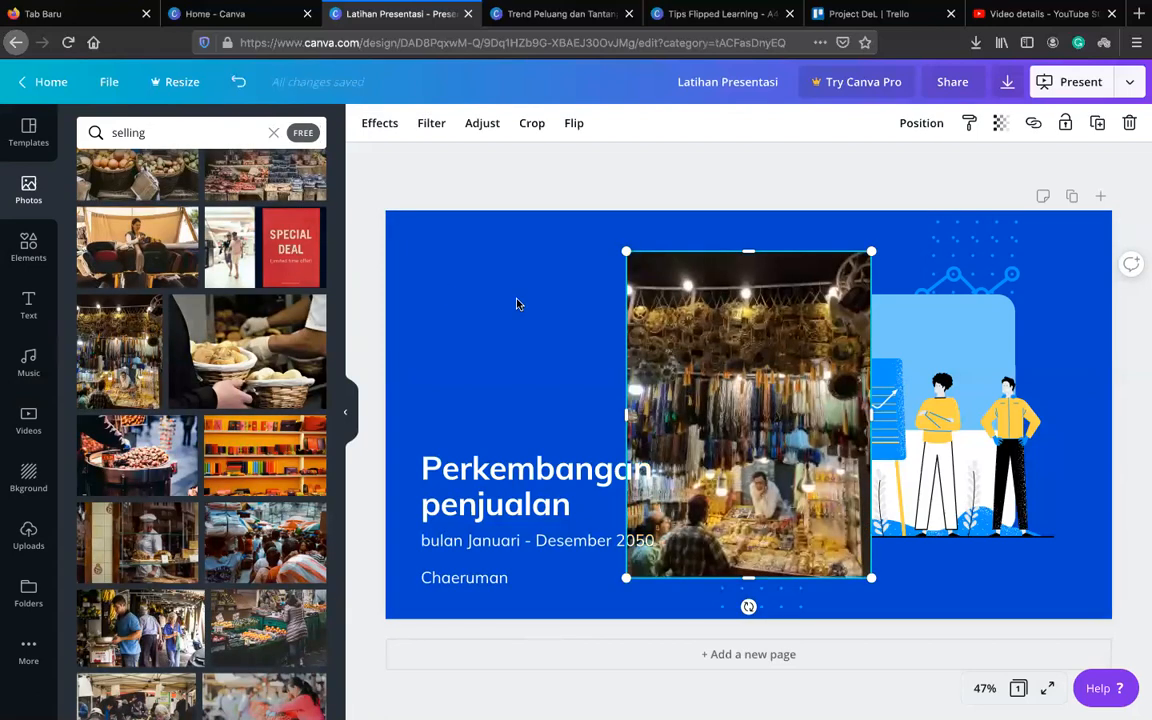
pyautogui.press('Delete')
pyautogui.moveTo(230, 188); pyautogui.dragTo(787, 290)
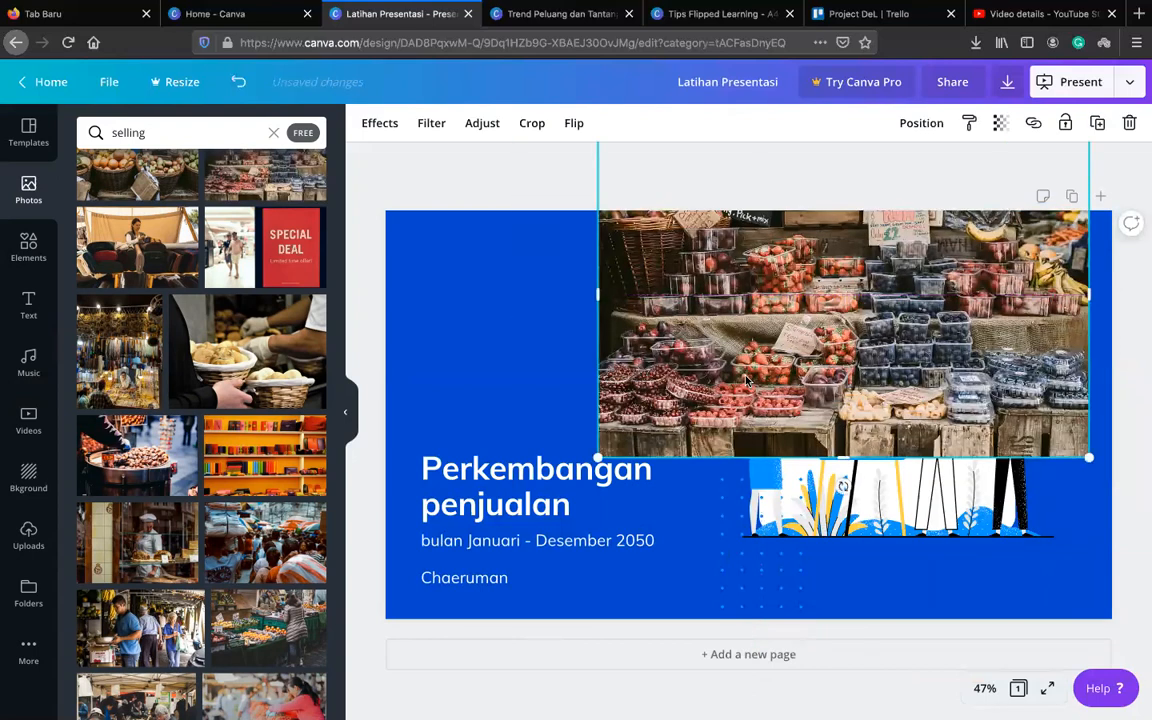
pyautogui.press('Delete')
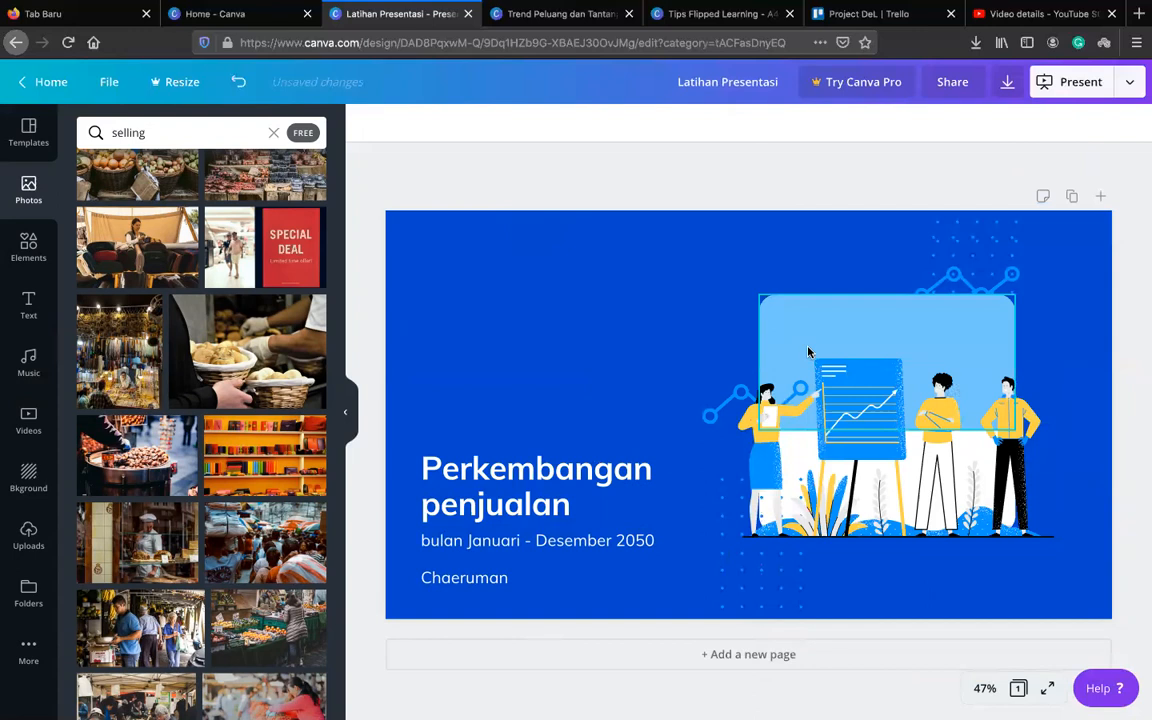
pyautogui.click(809, 352)
pyautogui.click(660, 312)
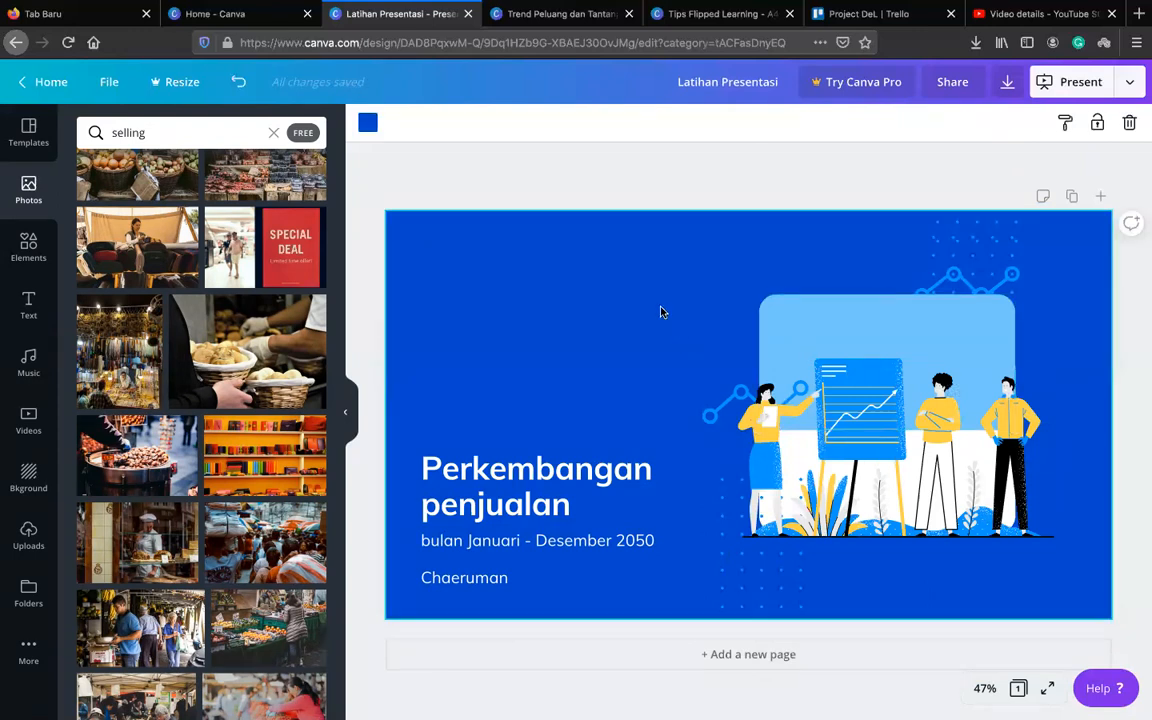
pyautogui.moveTo(594, 266); pyautogui.dragTo(1026, 588)
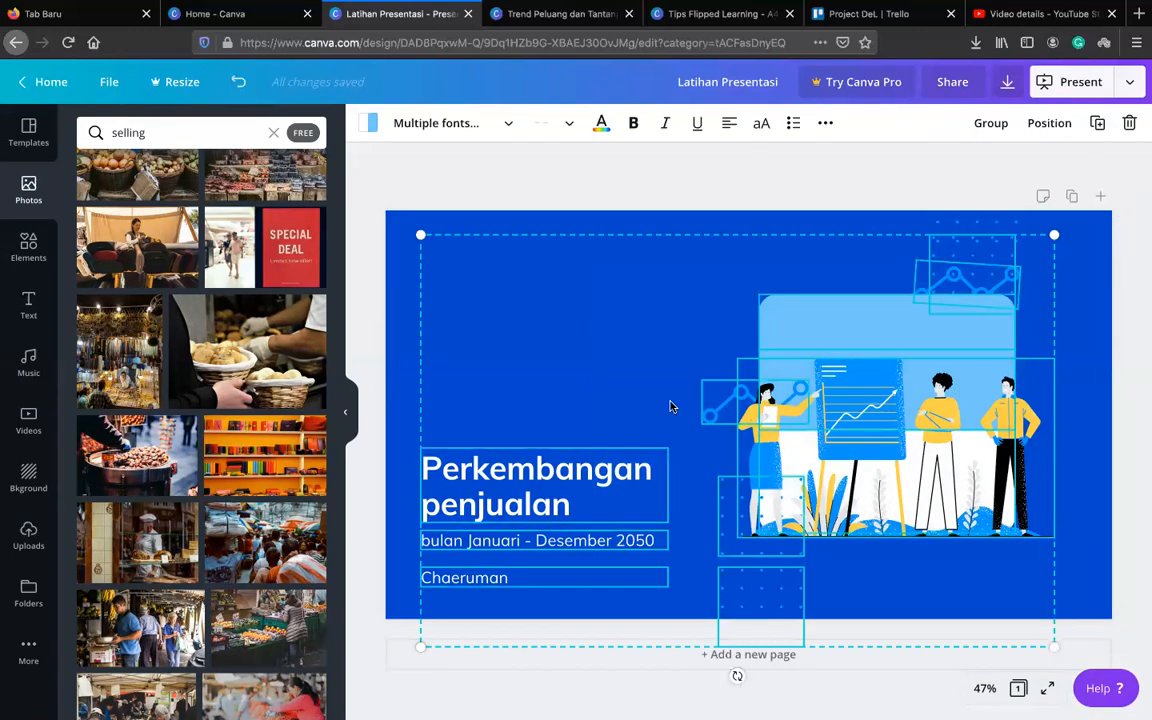
pyautogui.click(478, 220)
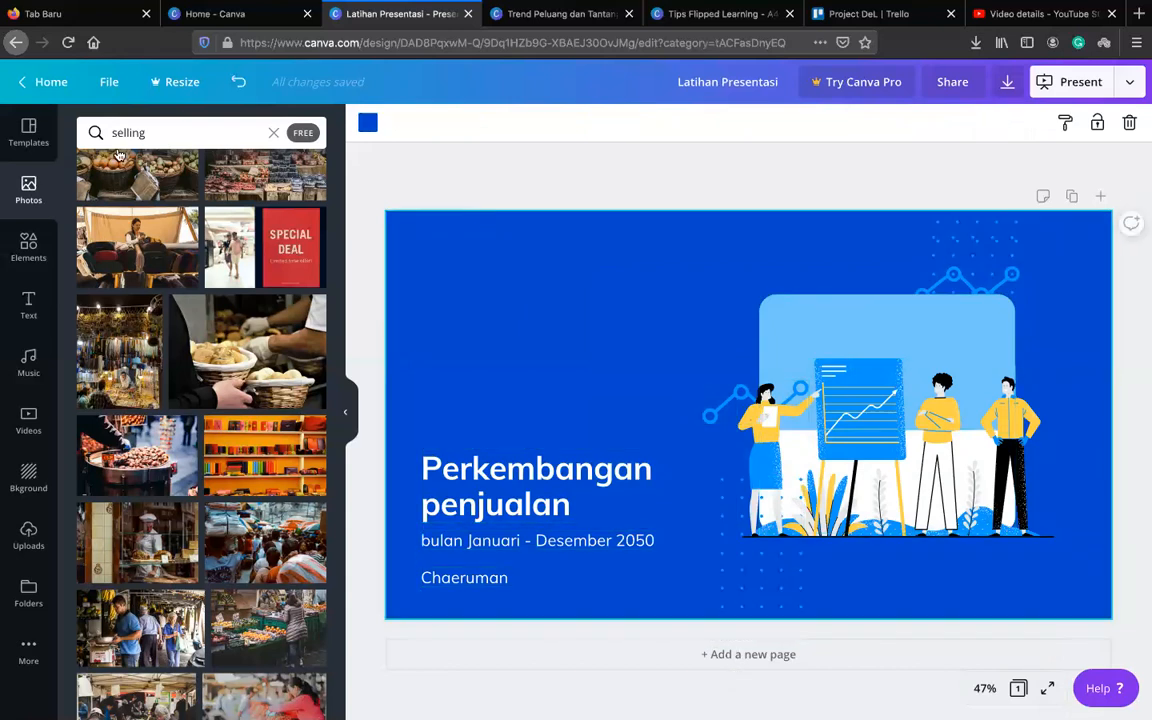
# Look through the remaining Pitch Deck template pages and the presentation template categories for a different cover design
pyautogui.click(31, 141)
pyautogui.scroll(-5, 213, 531)
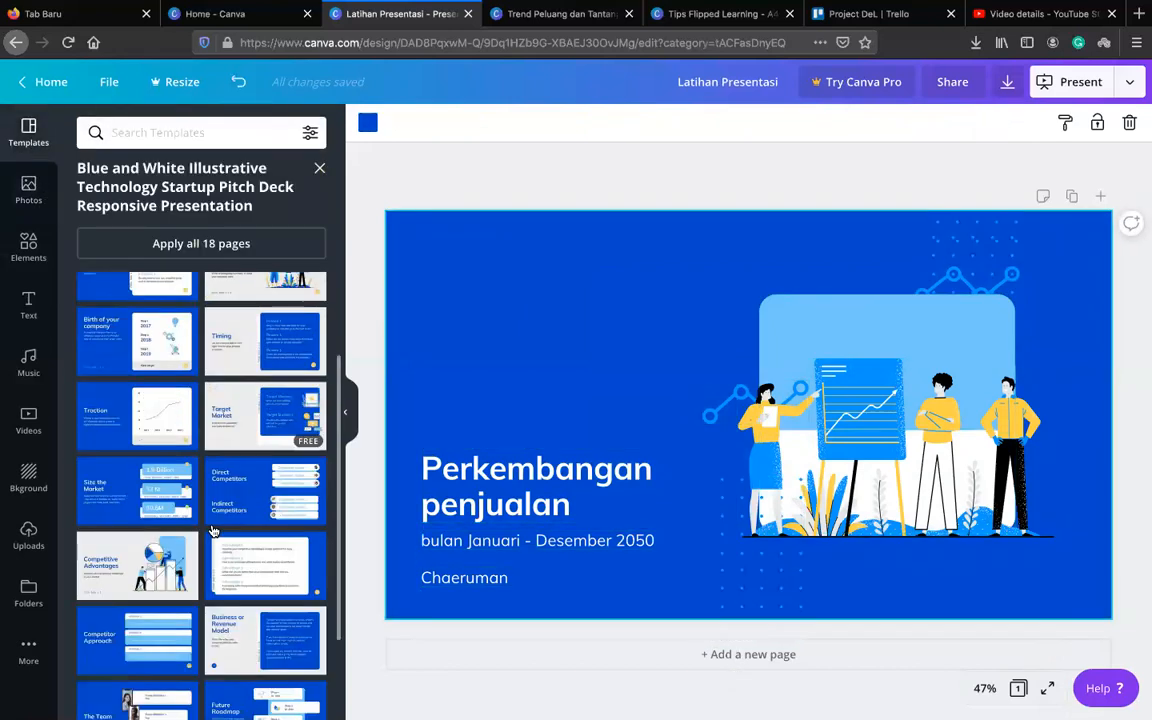
pyautogui.scroll(5, 213, 531)
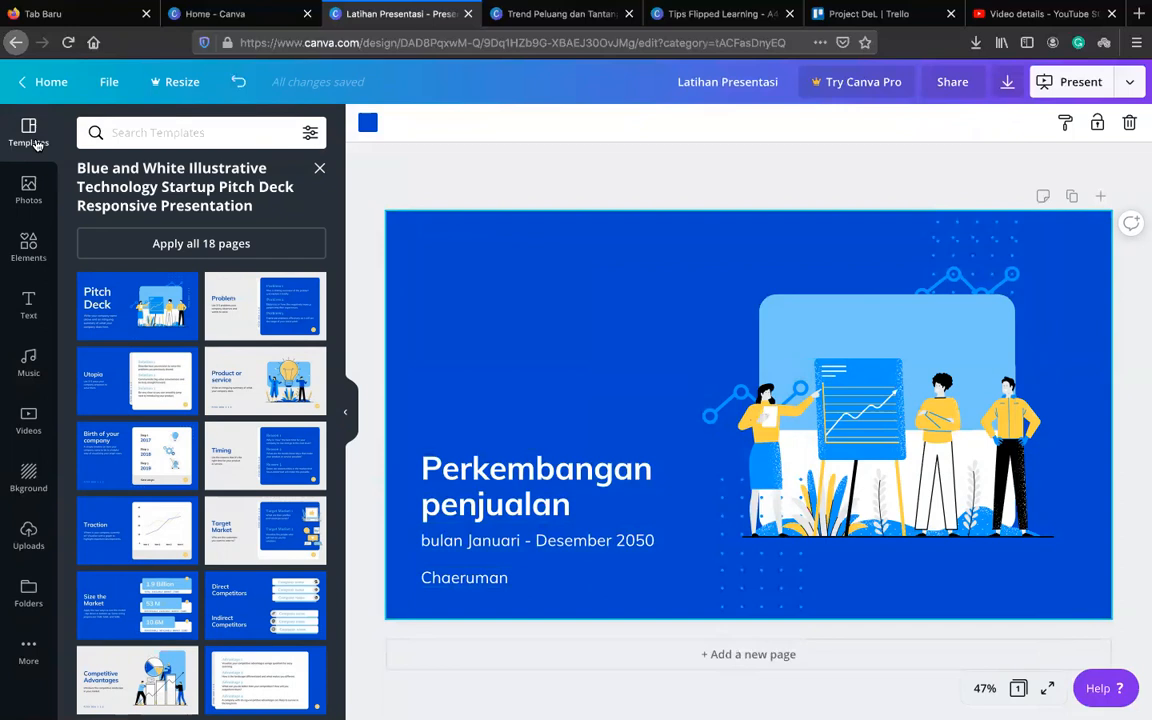
pyautogui.click(320, 171)
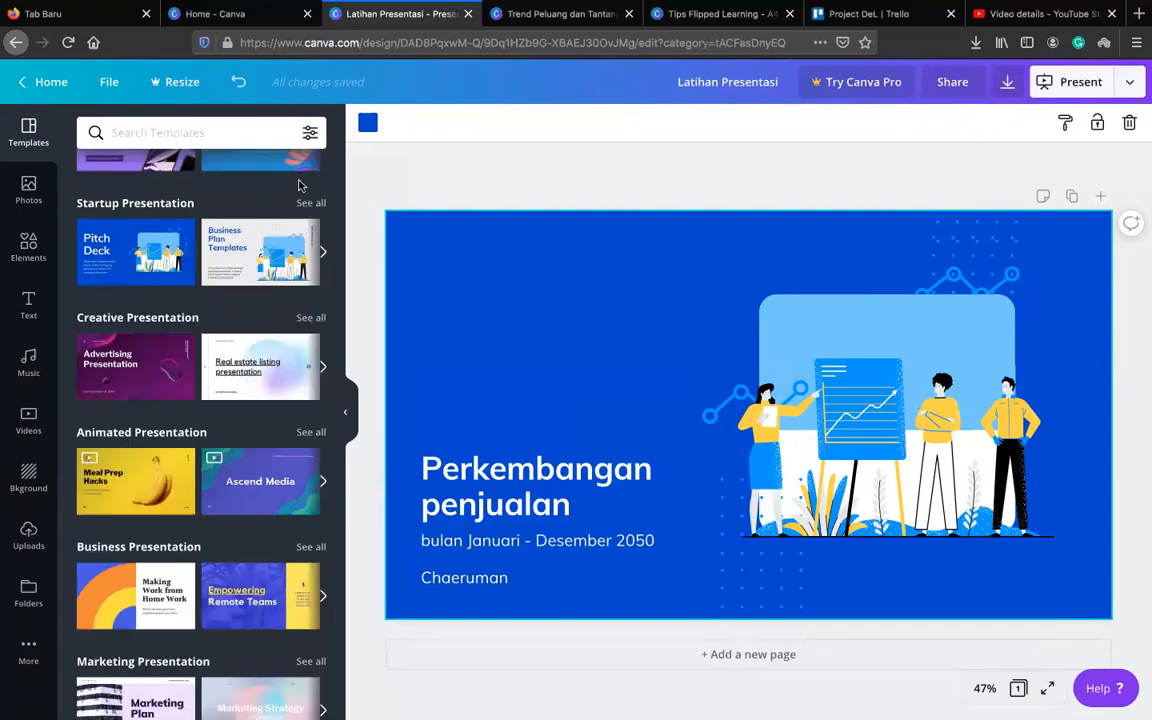
pyautogui.scroll(-2, 135, 395)
pyautogui.scroll(-3, 135, 400)
pyautogui.scroll(1, 135, 400)
pyautogui.scroll(-2, 135, 400)
pyautogui.scroll(-5, 135, 400)
pyautogui.scroll(2, 135, 400)
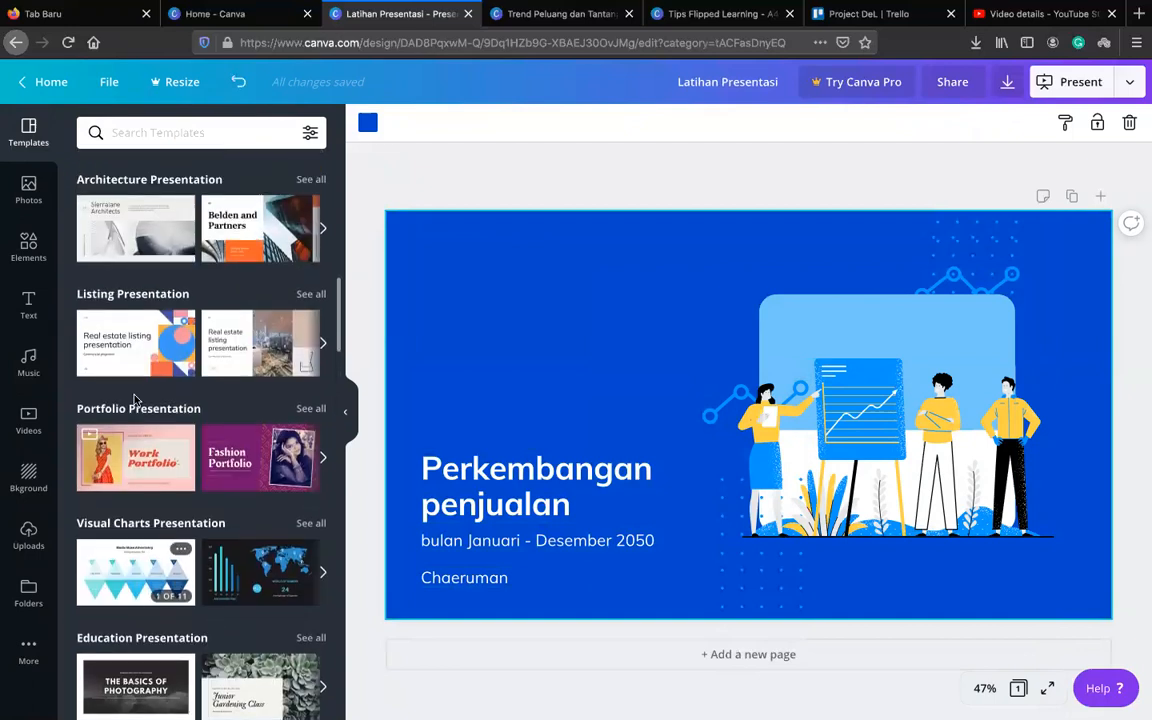
pyautogui.scroll(6, 135, 400)
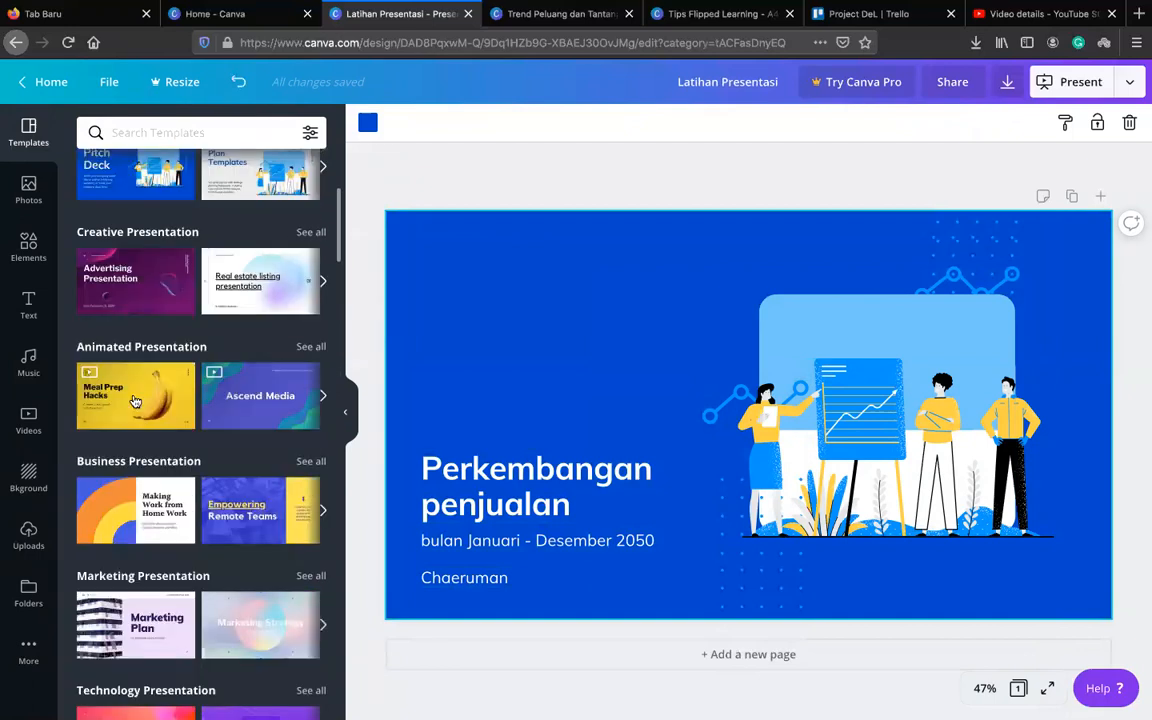
pyautogui.scroll(3, 135, 400)
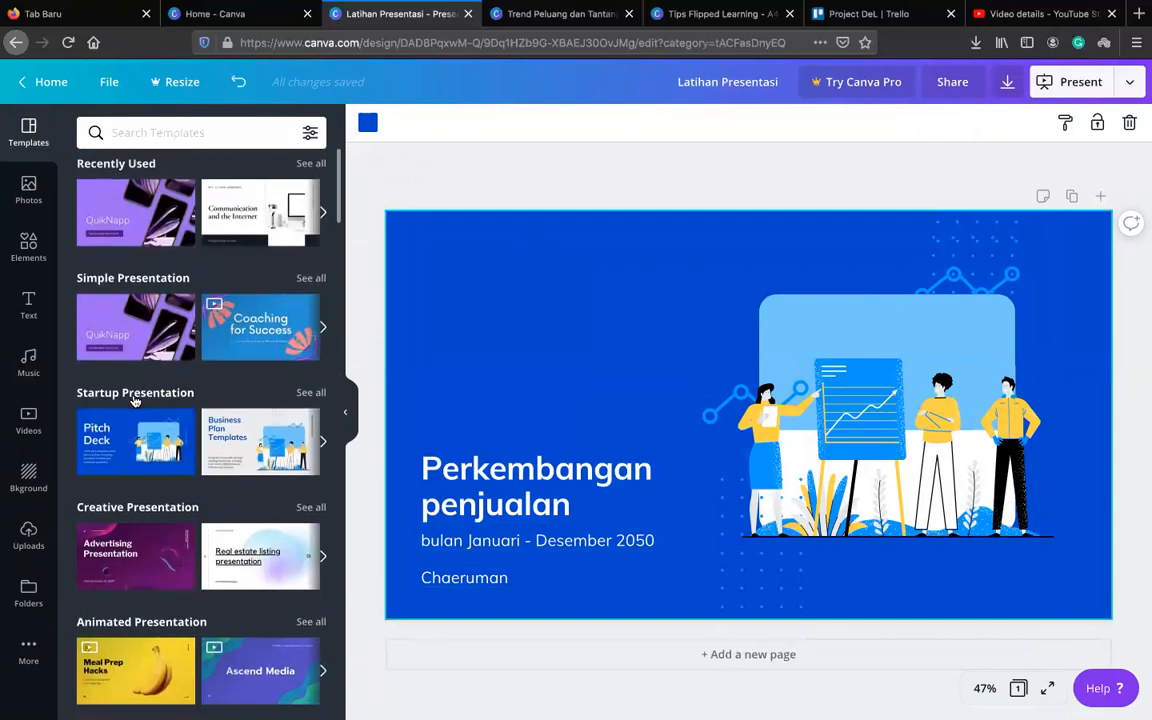
pyautogui.scroll(-3, 135, 400)
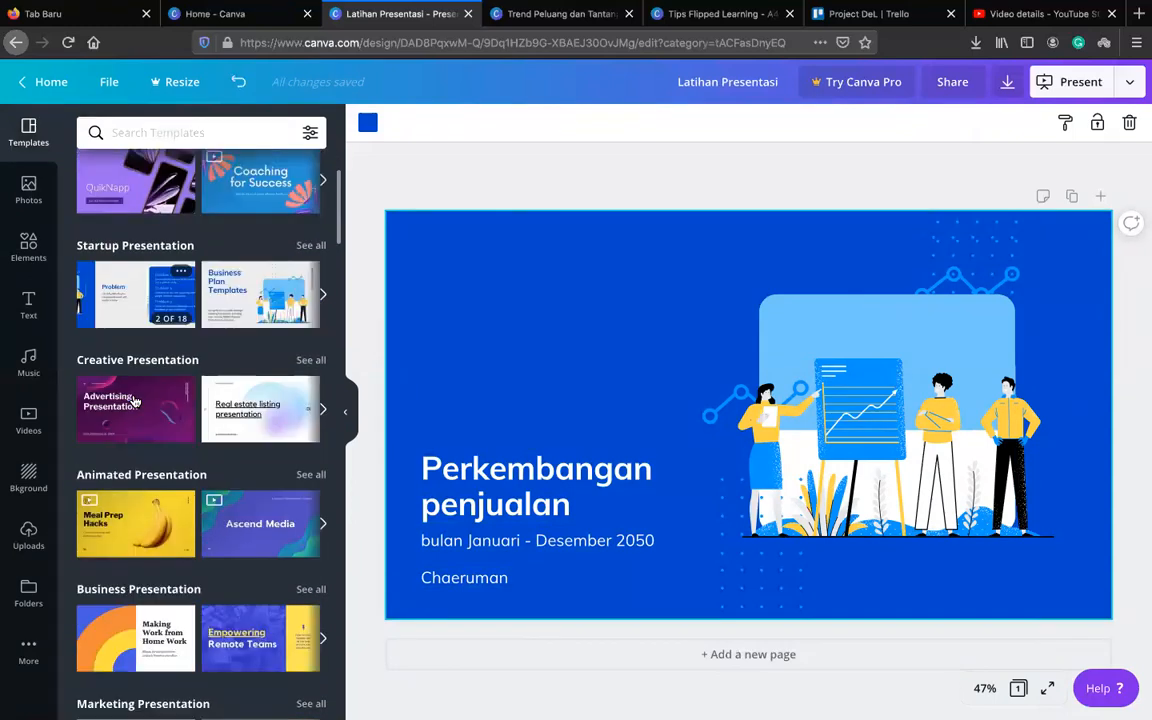
pyautogui.scroll(-9, 135, 400)
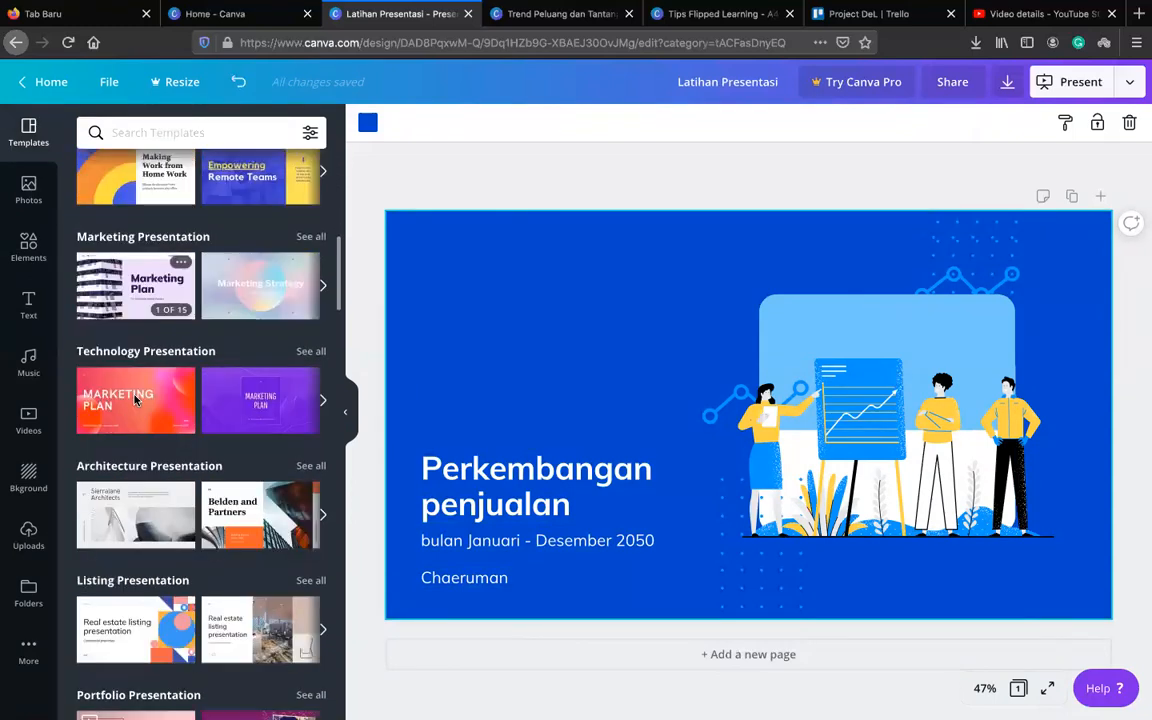
pyautogui.scroll(-3, 135, 400)
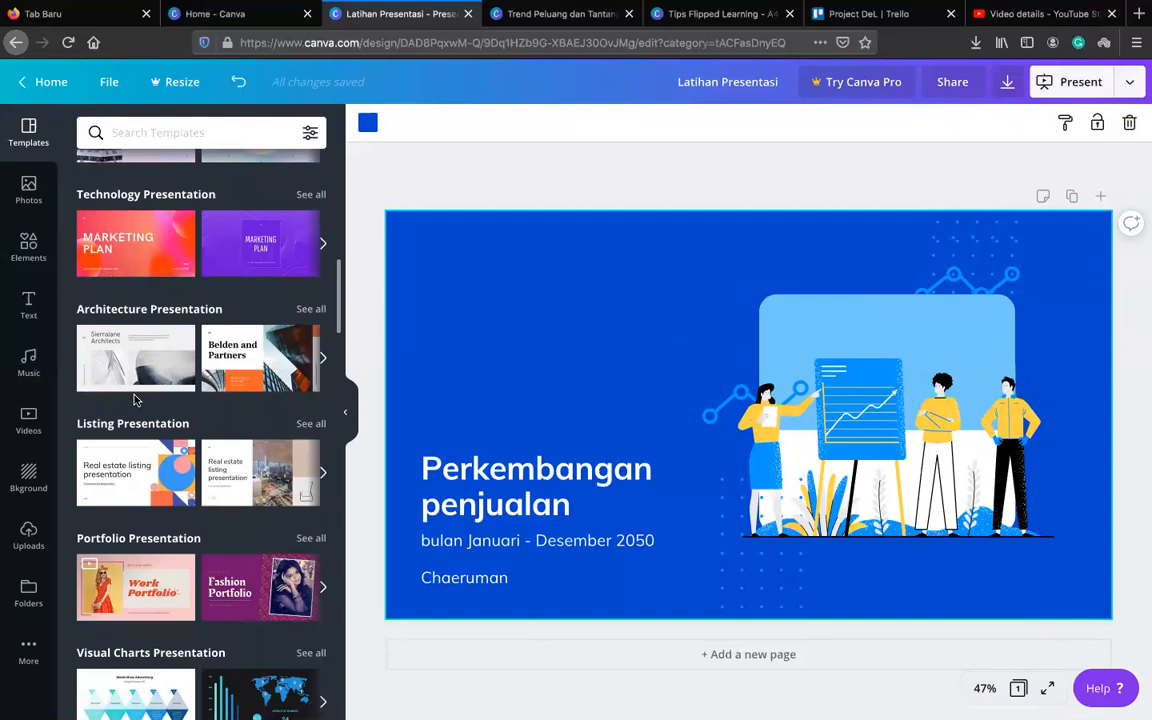
pyautogui.scroll(-1, 135, 400)
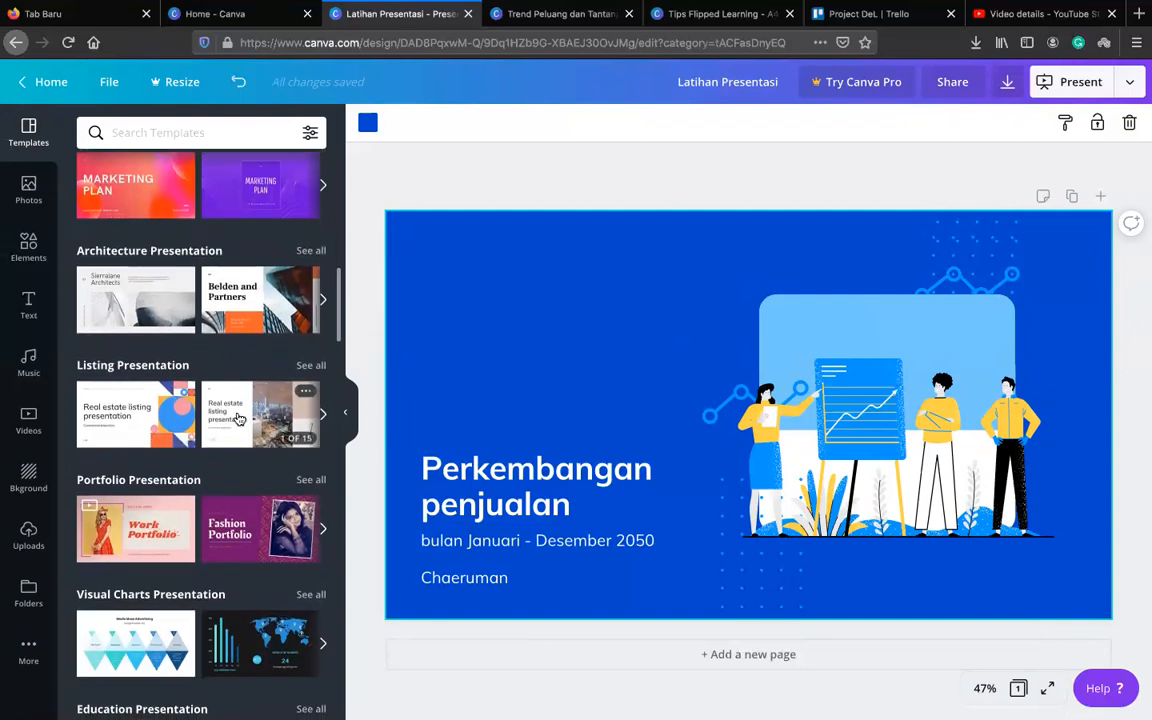
# Add the cover of the Cream and Brown Simple Commercial Real Estate Listing Presentation template as a new page and delete the blue cover page
pyautogui.click(238, 419)
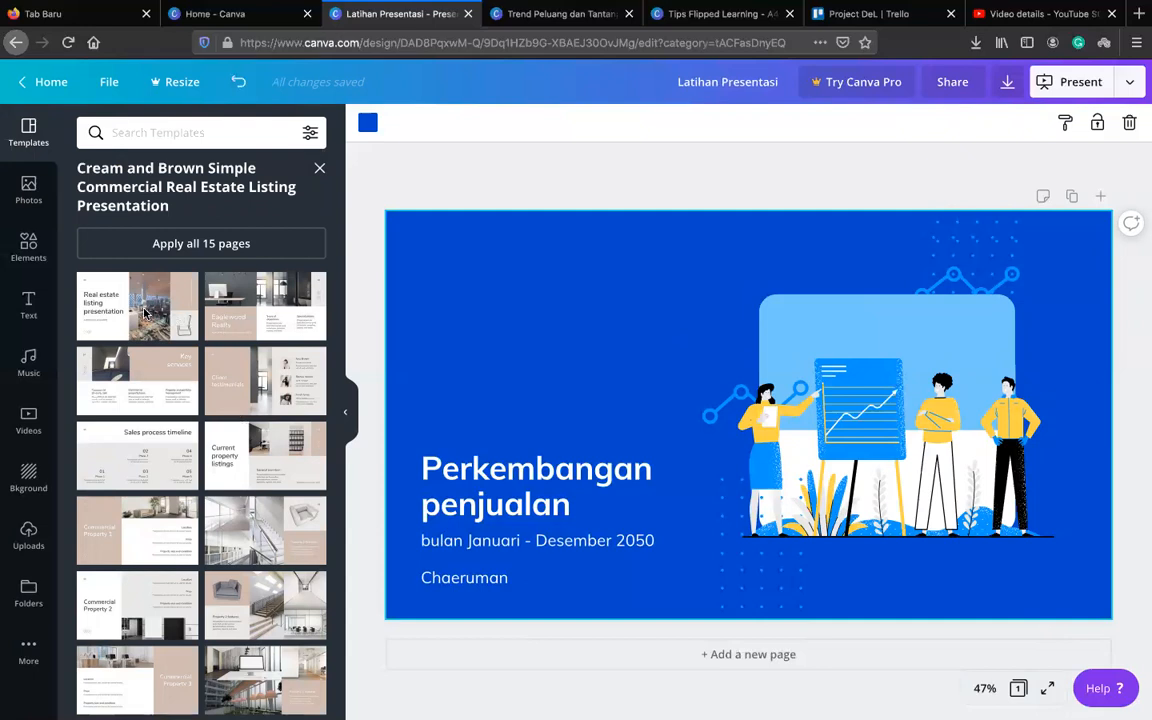
pyautogui.click(144, 313)
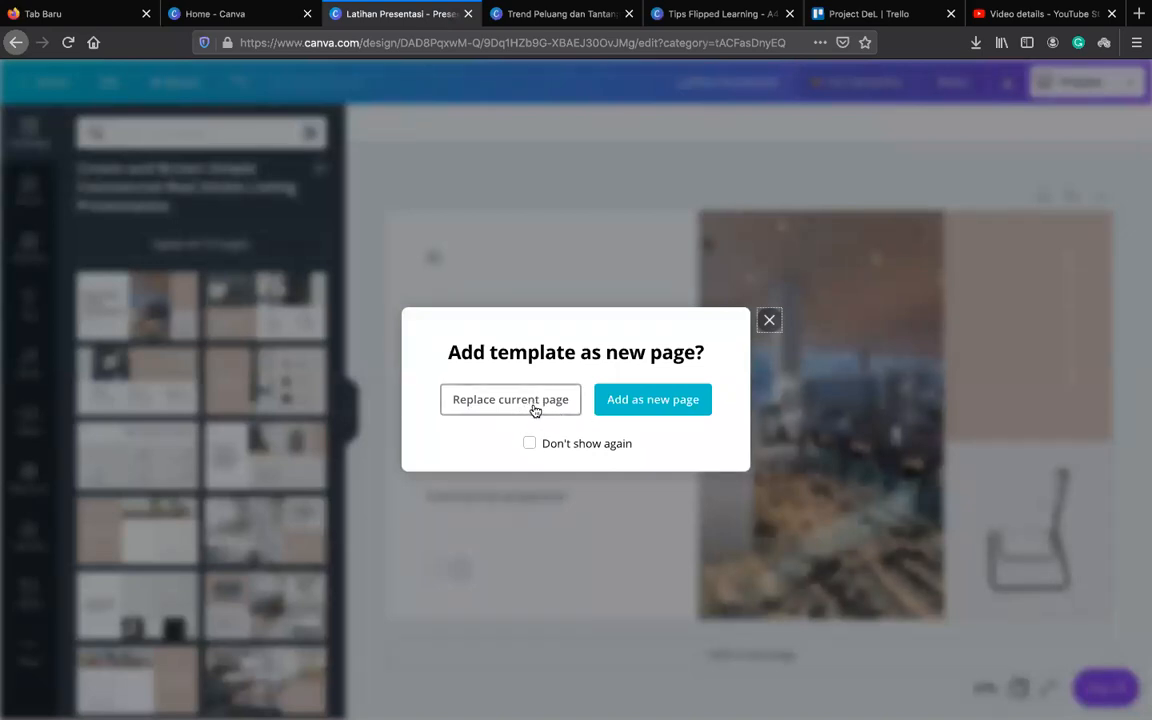
pyautogui.click(666, 410)
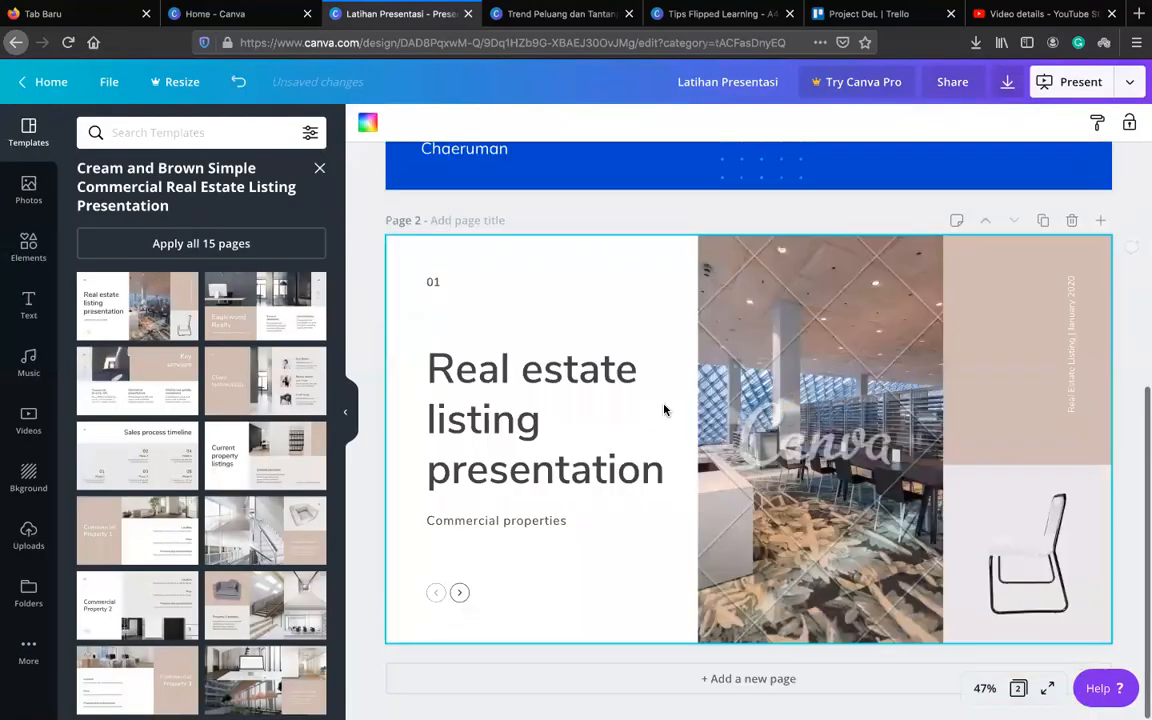
pyautogui.scroll(5, 573, 479)
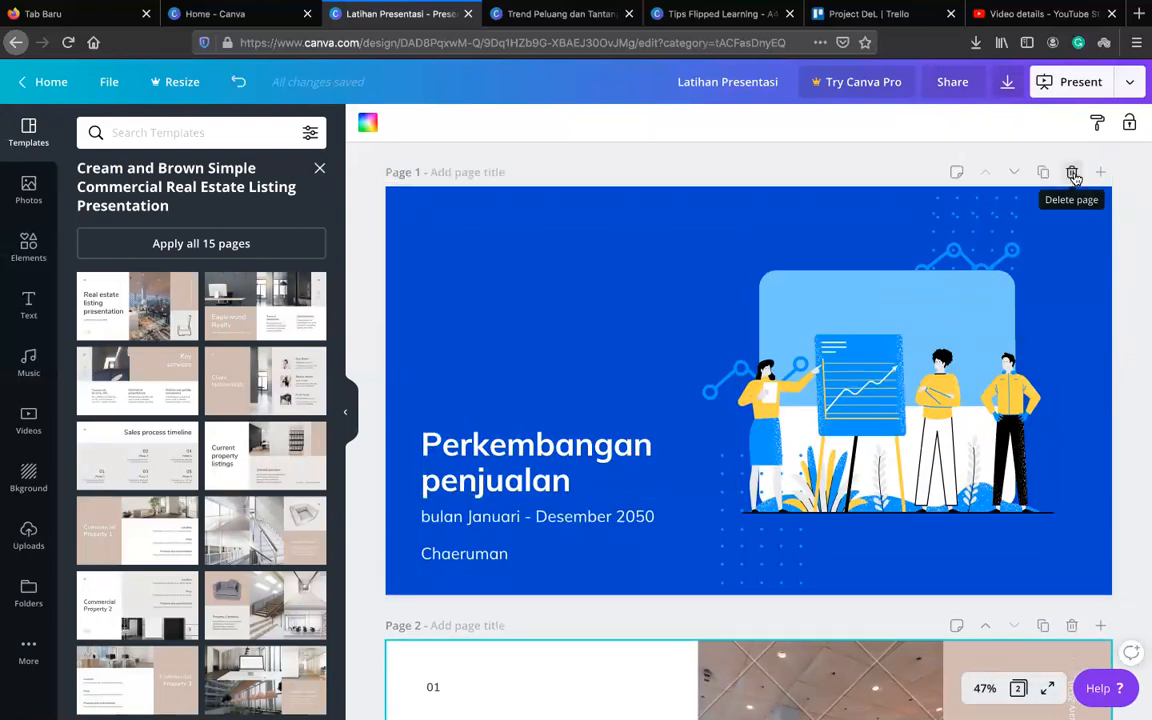
pyautogui.click(1072, 174)
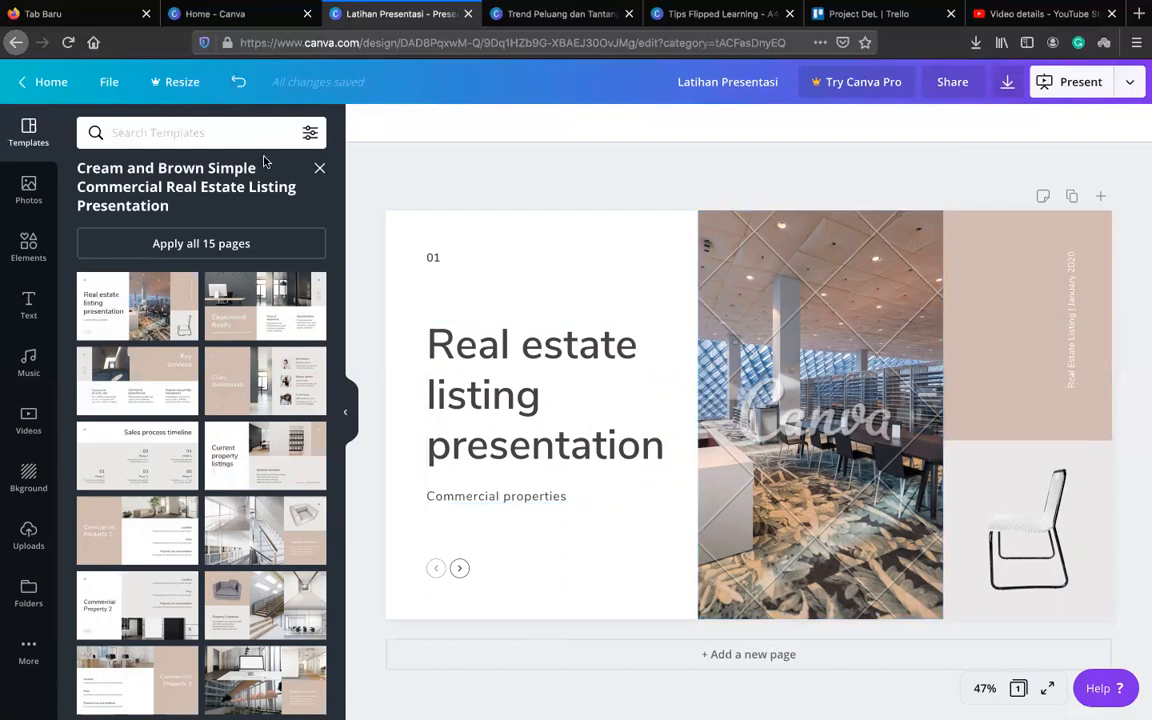
# Search the photo library for "market"
pyautogui.click(29, 188)
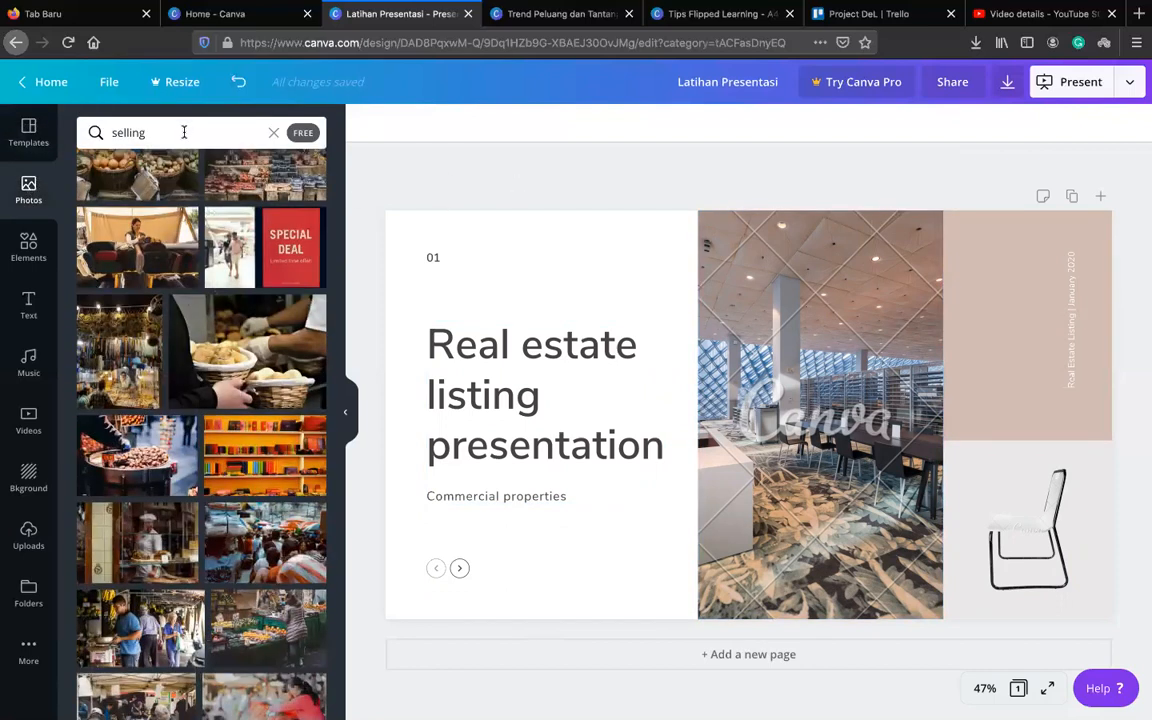
pyautogui.moveTo(184, 132); pyautogui.dragTo(106, 134)
pyautogui.write('market')
pyautogui.press('Return')
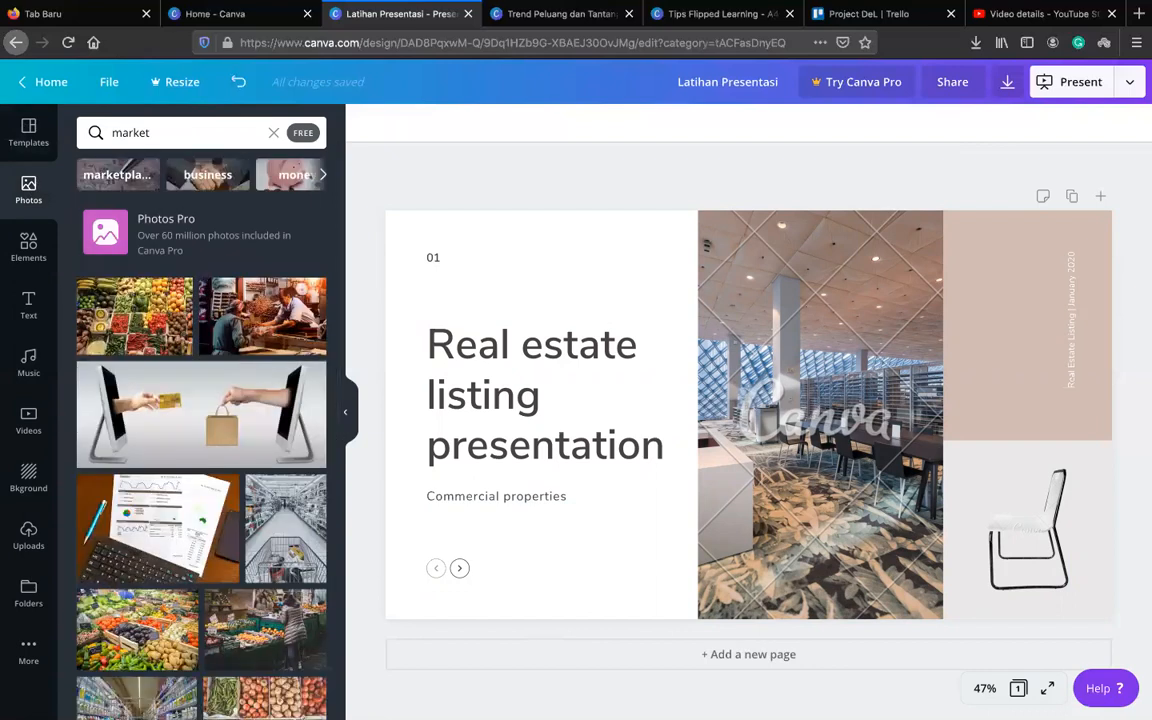
# Search the photo library for "real estate" and look through the free results for pictures that suit the cover
pyautogui.moveTo(171, 137); pyautogui.dragTo(111, 133)
pyautogui.write('real estate')
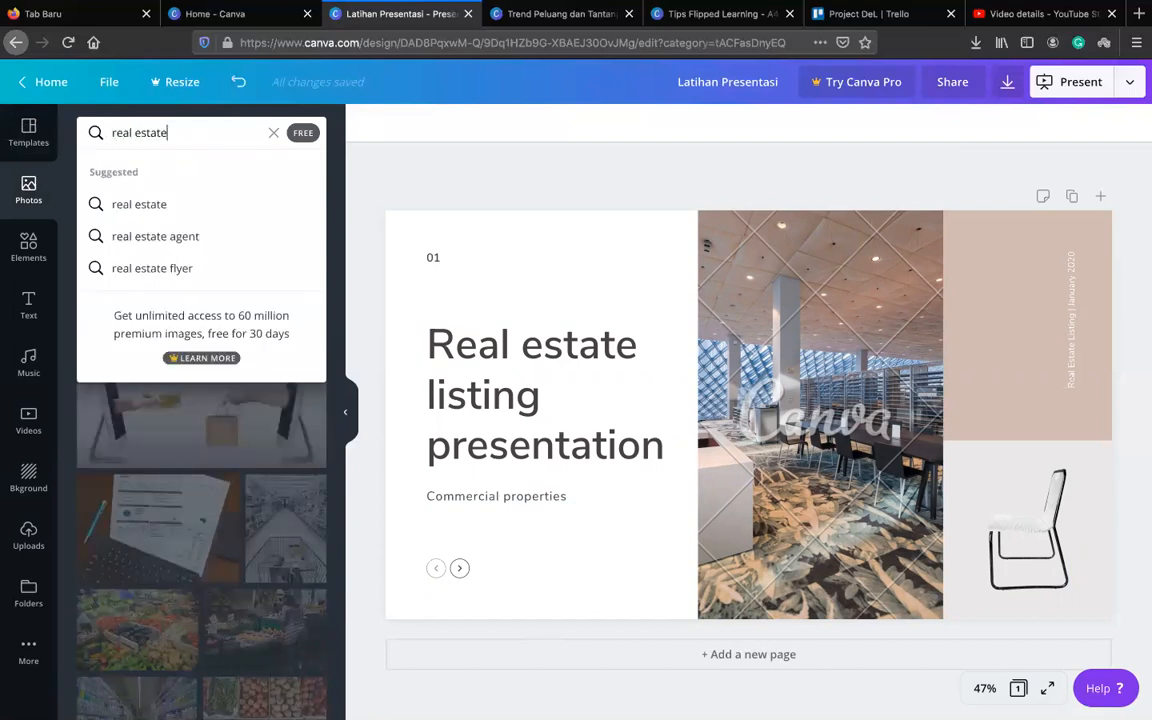
pyautogui.press('Return')
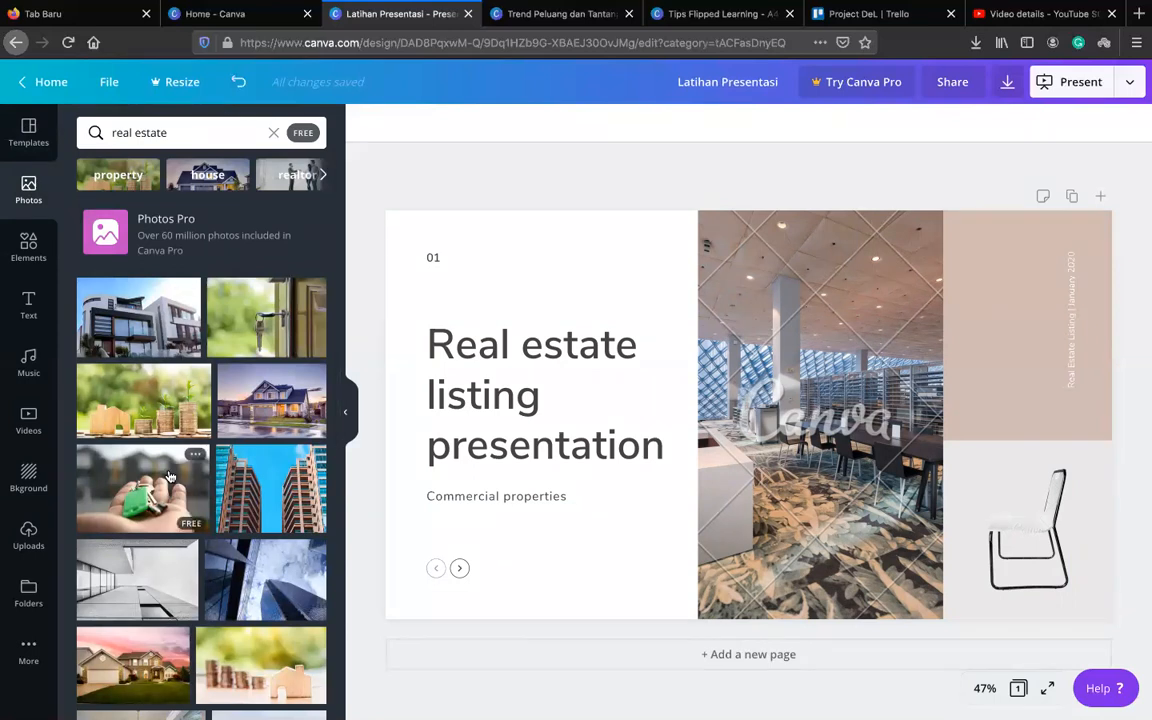
pyautogui.scroll(-2, 170, 477)
pyautogui.scroll(-10, 170, 477)
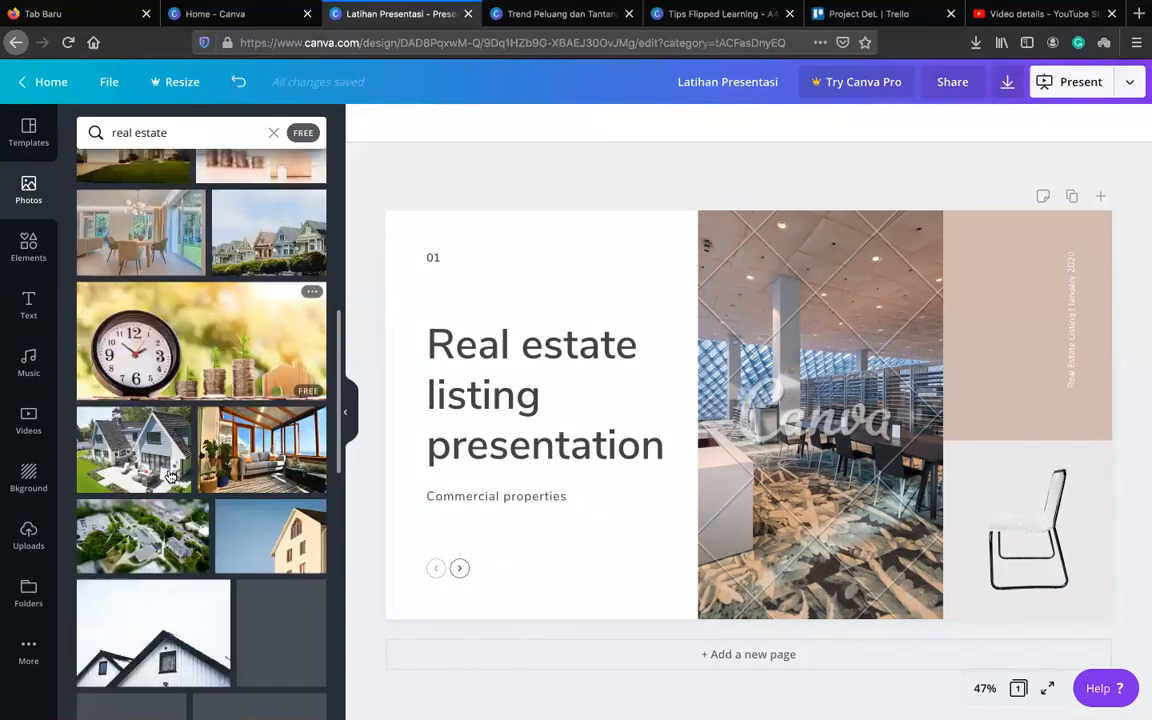
pyautogui.scroll(-5, 170, 477)
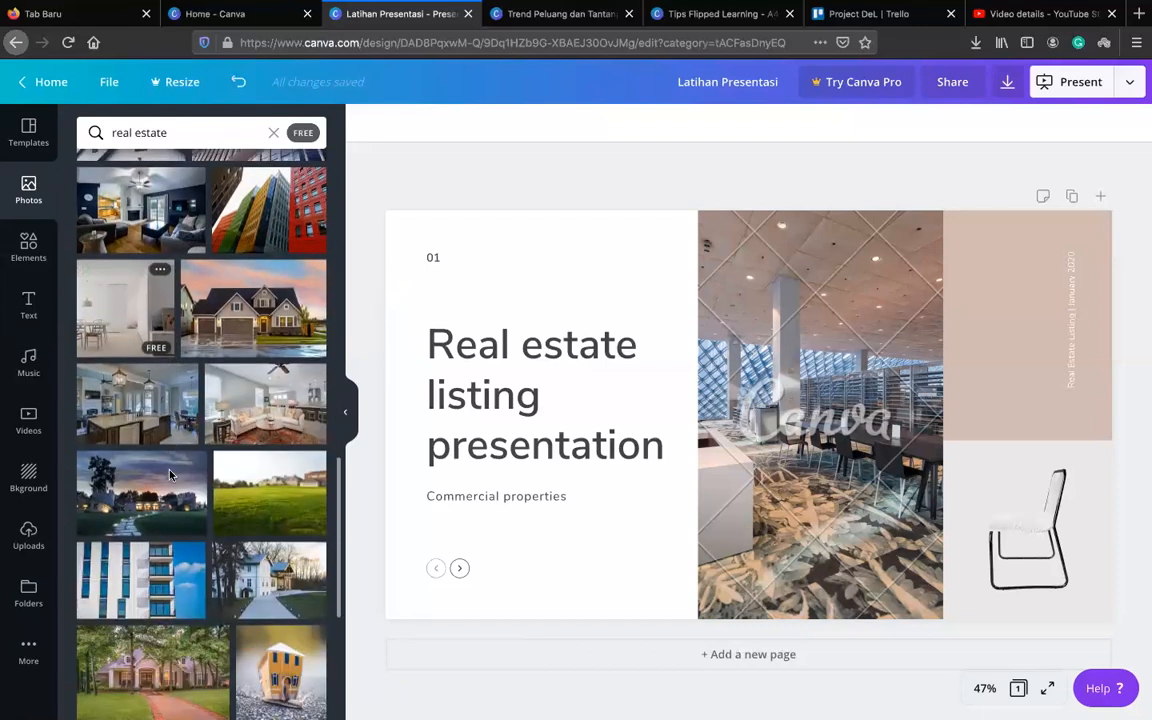
pyautogui.scroll(-5, 170, 477)
pyautogui.scroll(3, 170, 477)
pyautogui.scroll(6, 170, 477)
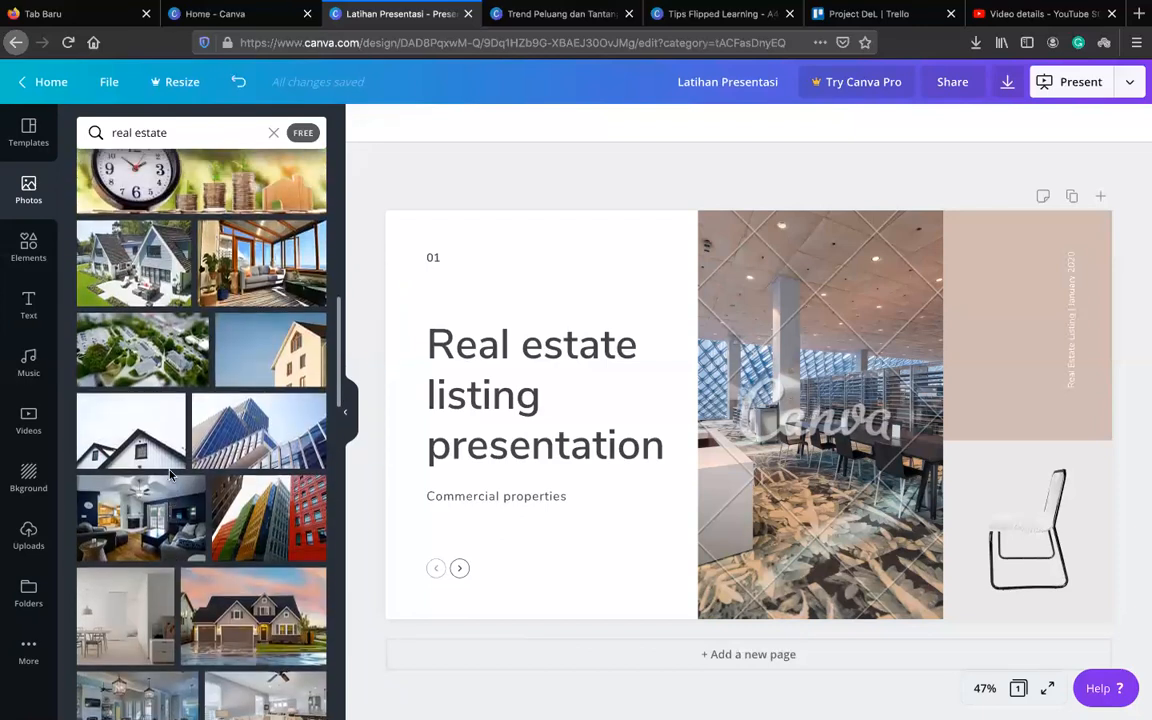
pyautogui.scroll(10, 170, 477)
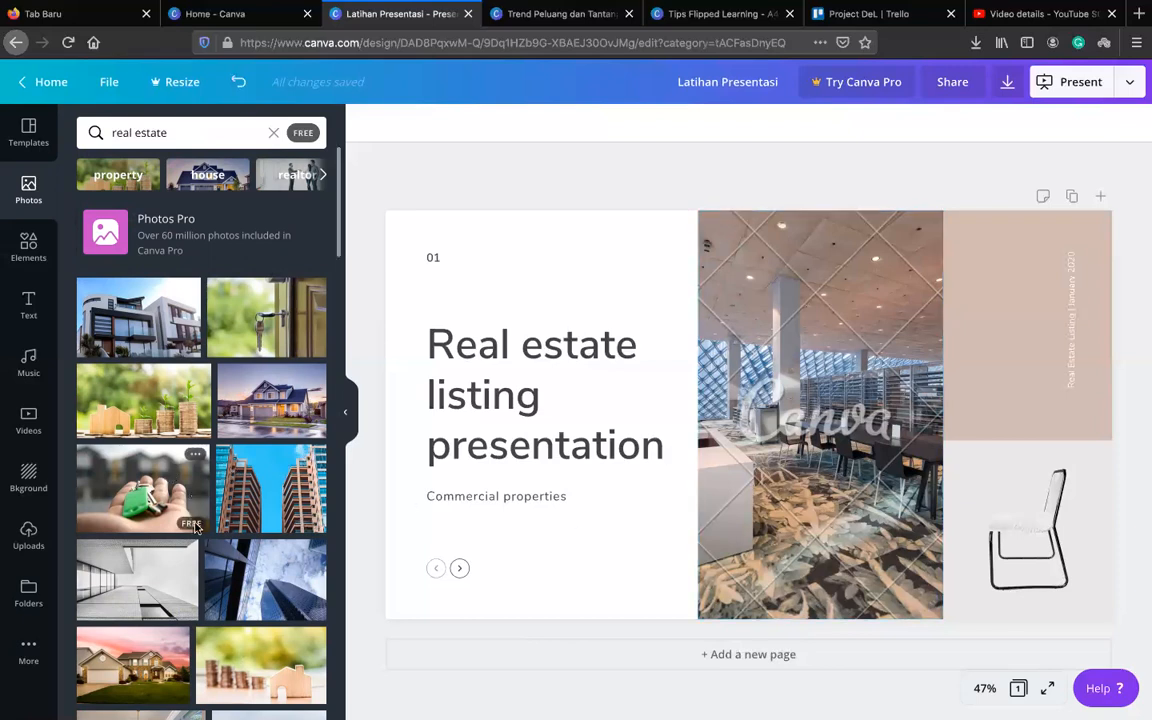
pyautogui.scroll(-8, 197, 528)
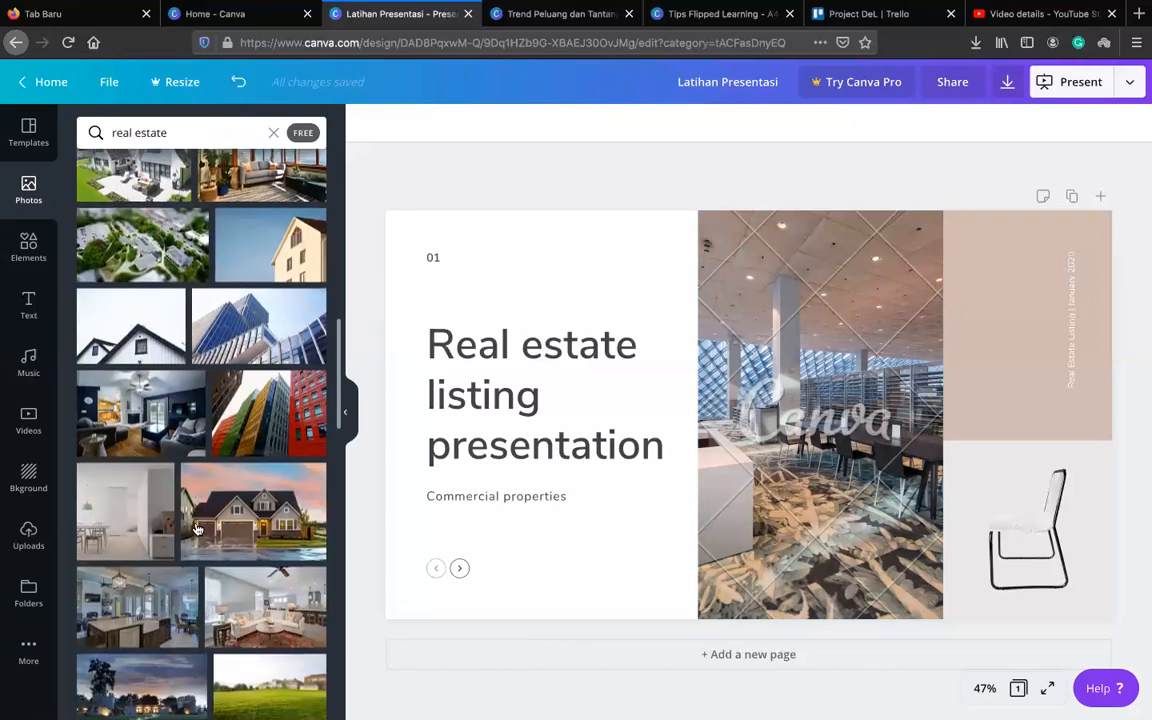
pyautogui.scroll(10, 197, 528)
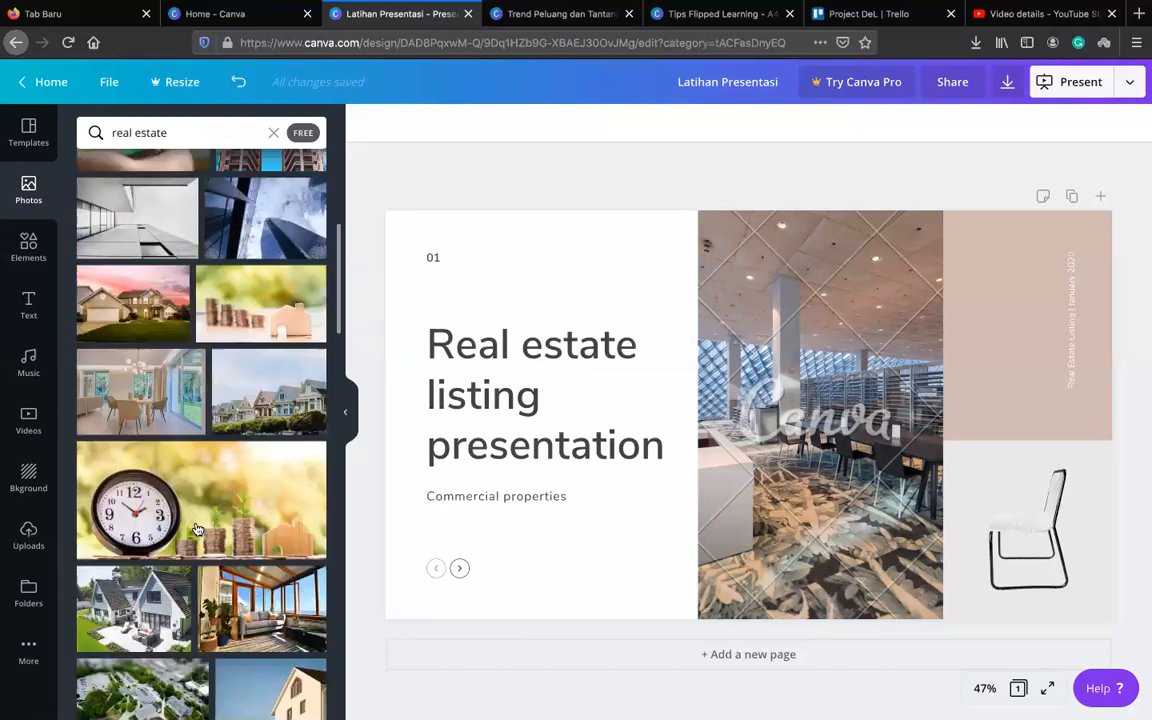
pyautogui.scroll(2, 197, 528)
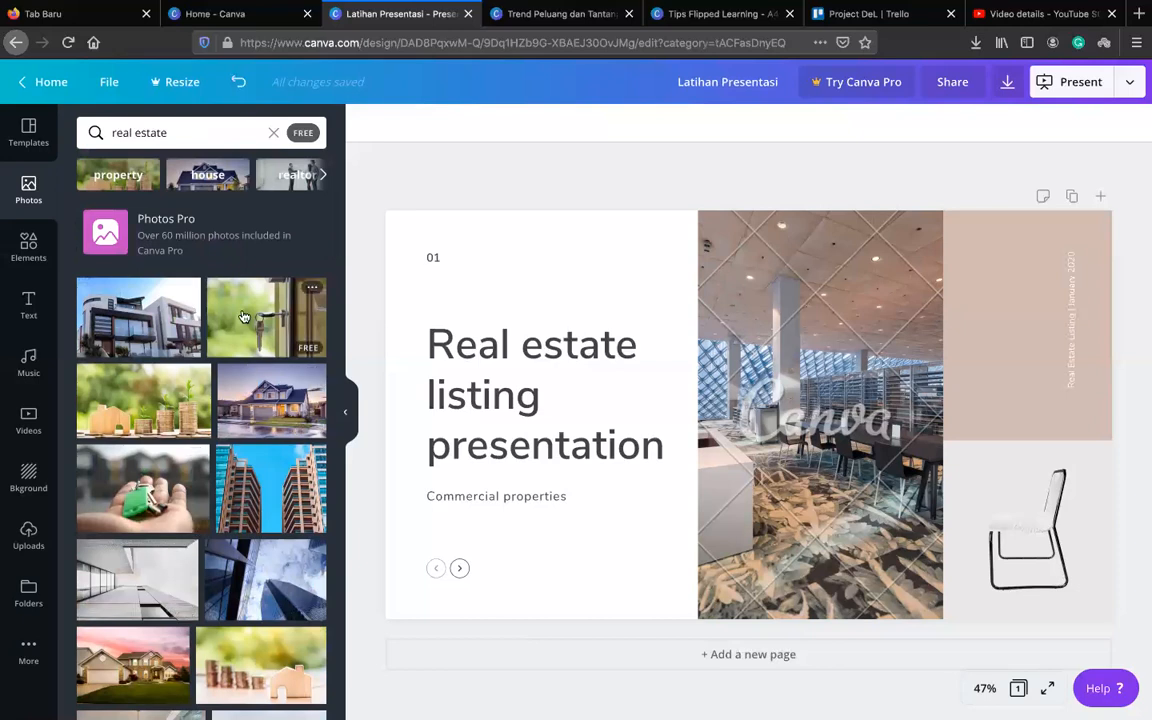
# Replace the large watermarked interior photo on the cover with the free photo of a key hanging from a door lock
pyautogui.moveTo(248, 317); pyautogui.dragTo(724, 242)
pyautogui.moveTo(519, 269); pyautogui.dragTo(761, 268)
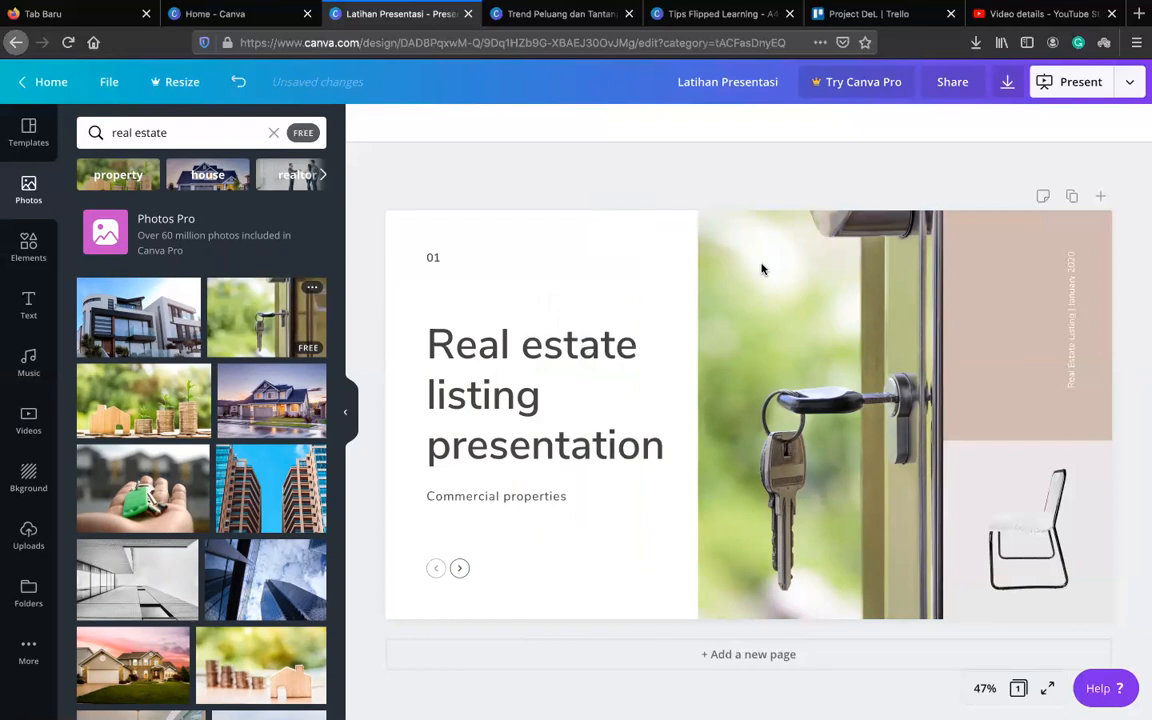
pyautogui.click(771, 329)
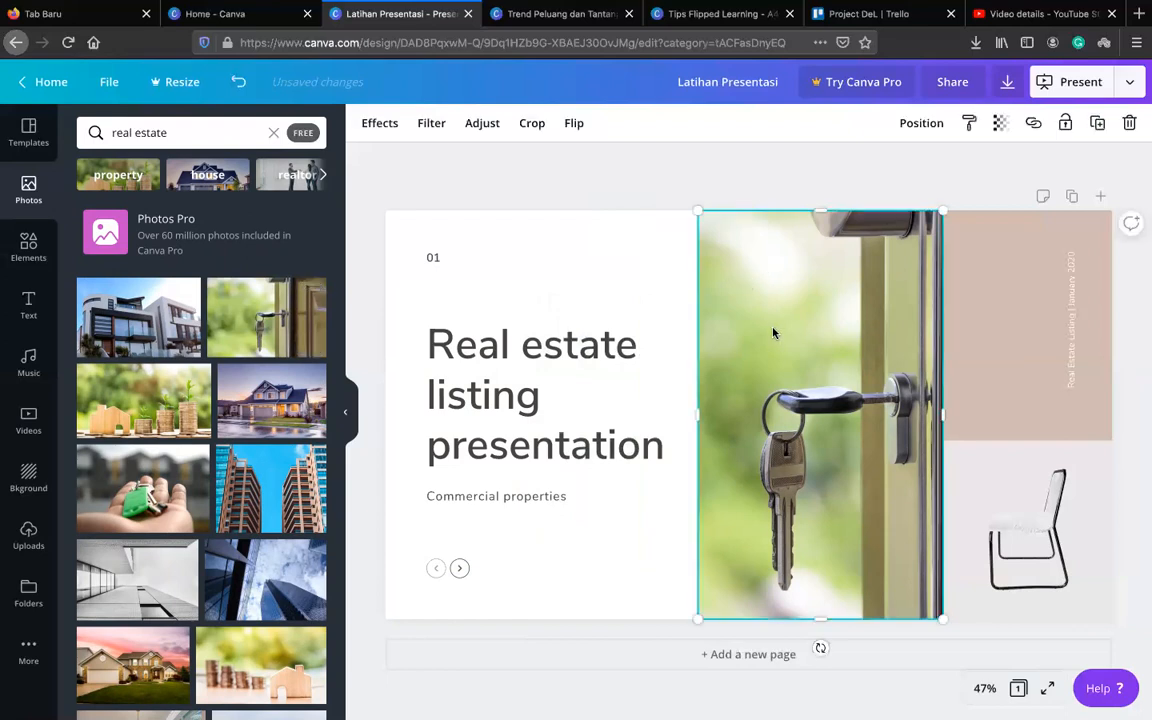
pyautogui.click(531, 183)
# Crop the door key photo on the cover by shifting the image within its frame so more of the dark door edge shows
pyautogui.click(768, 270)
pyautogui.click(532, 124)
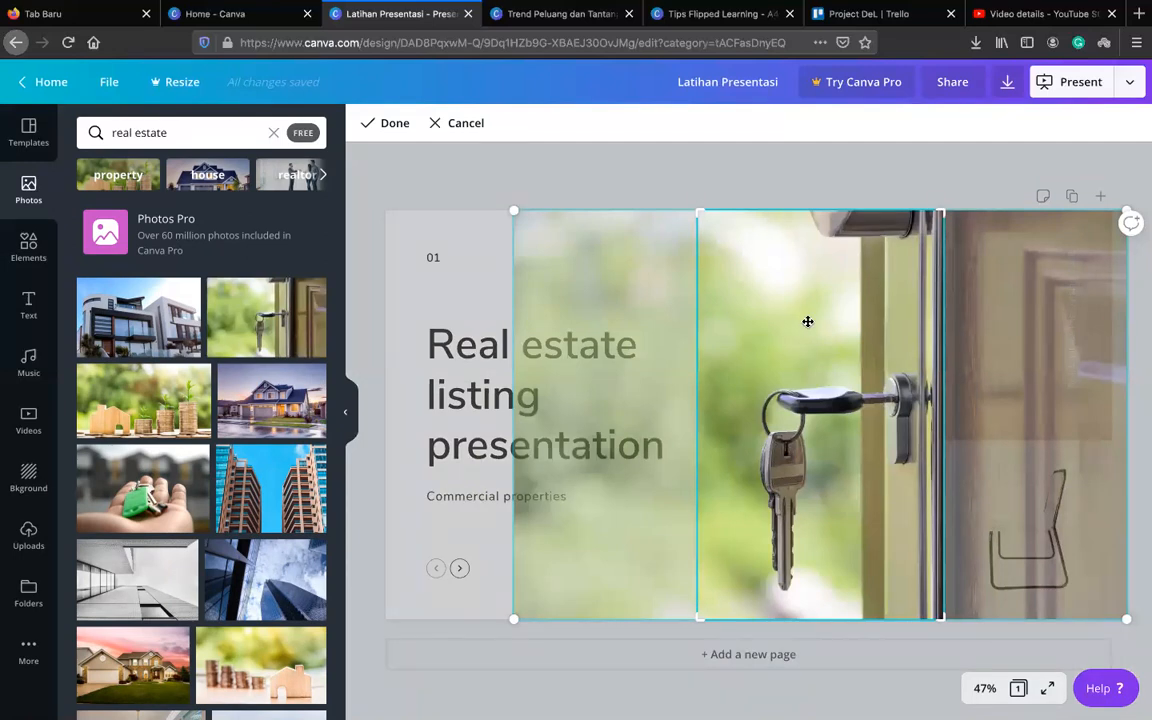
pyautogui.moveTo(756, 321)
pyautogui.mouseDown()
pyautogui.moveTo(688, 324)
pyautogui.moveTo(761, 326)
pyautogui.mouseUp()
pyautogui.moveTo(680, 334); pyautogui.dragTo(772, 368)
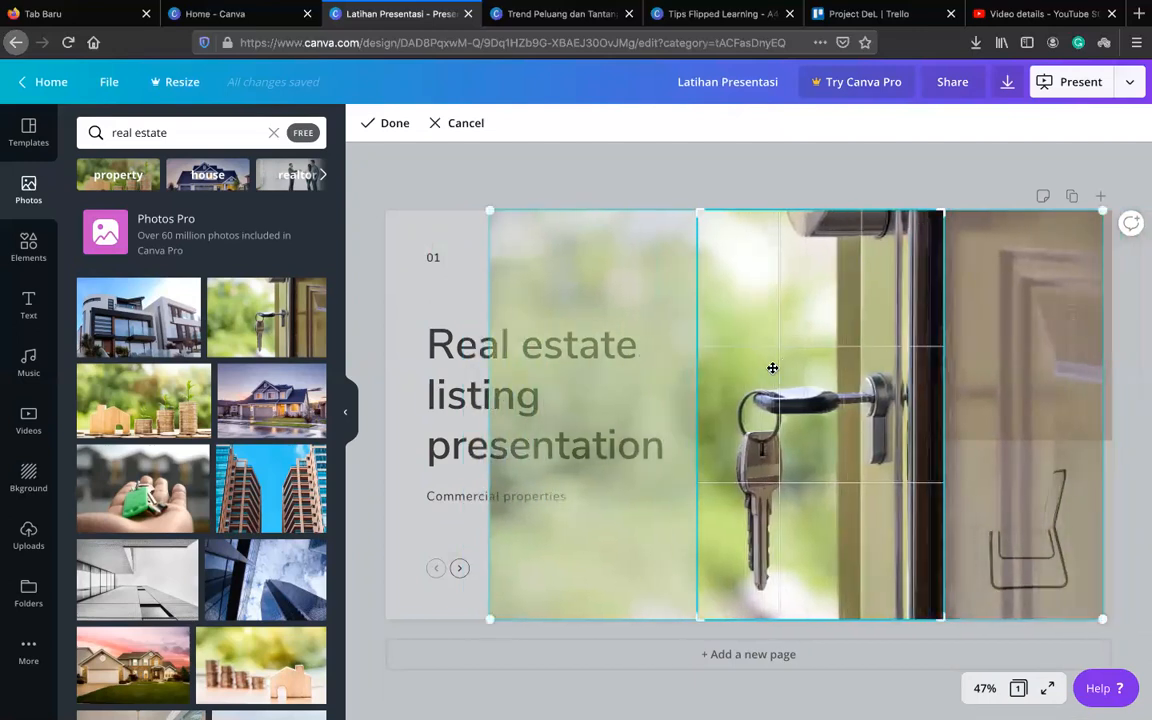
pyautogui.click(391, 124)
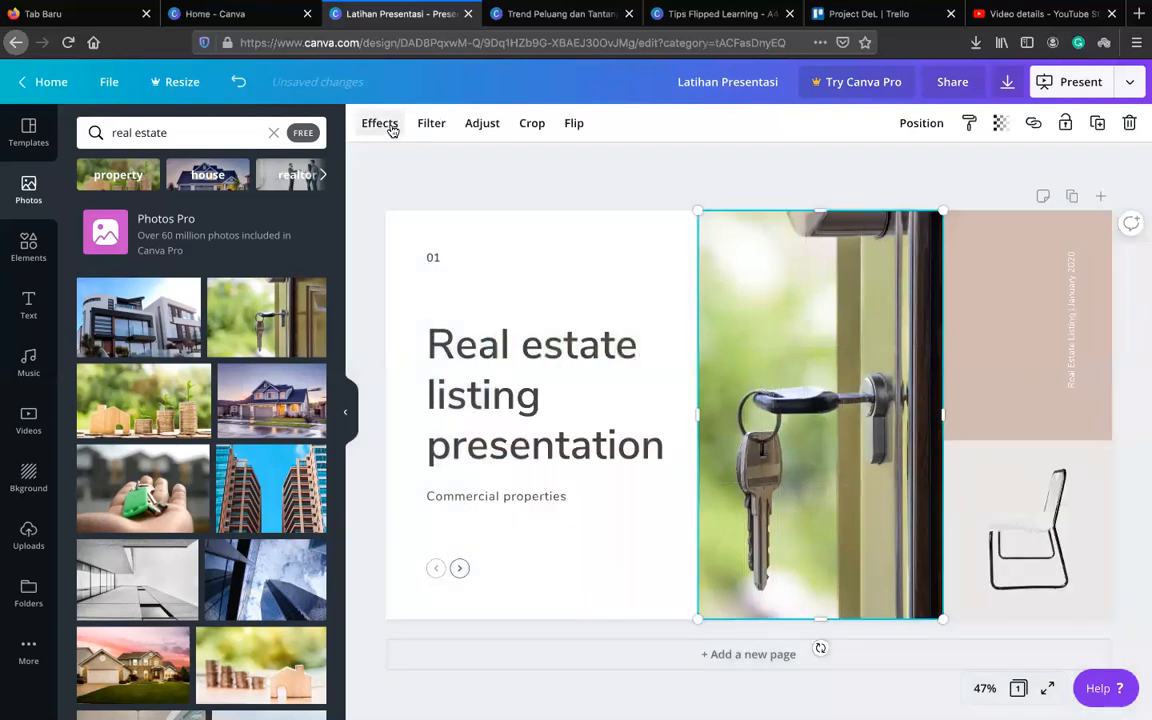
# Replace the watermarked chair image on the cover with the free photo of a hand holding keys with a green house keyring
pyautogui.click(1026, 533)
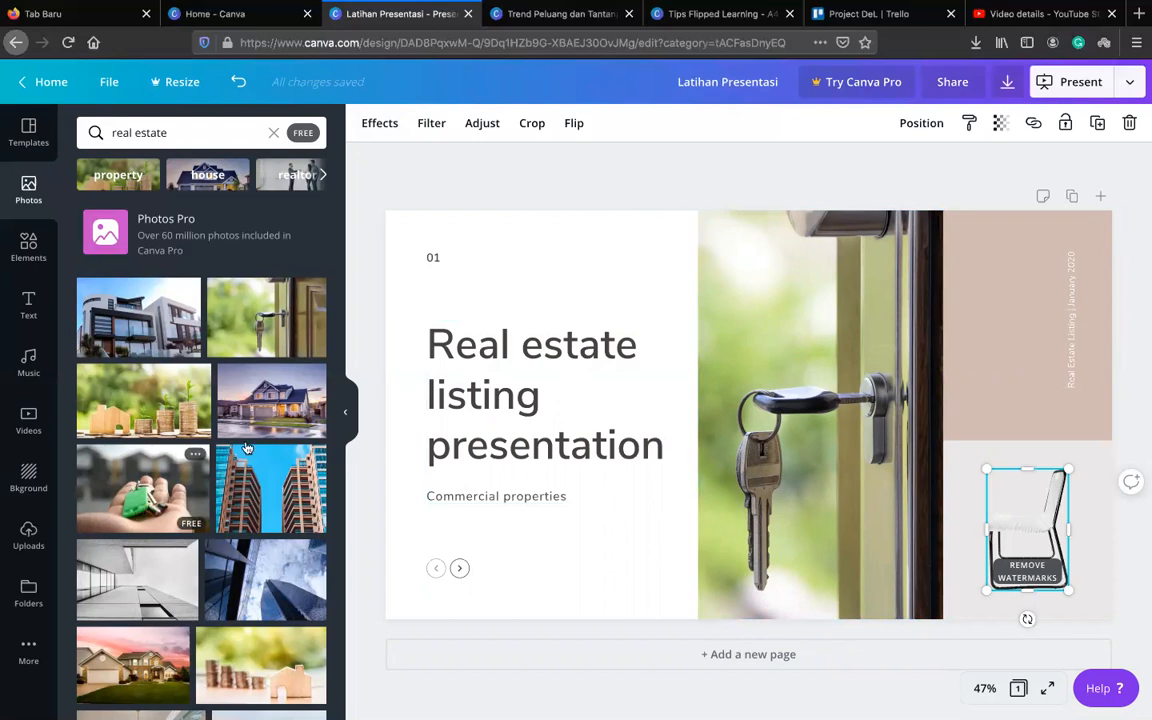
pyautogui.moveTo(199, 472); pyautogui.dragTo(1000, 505)
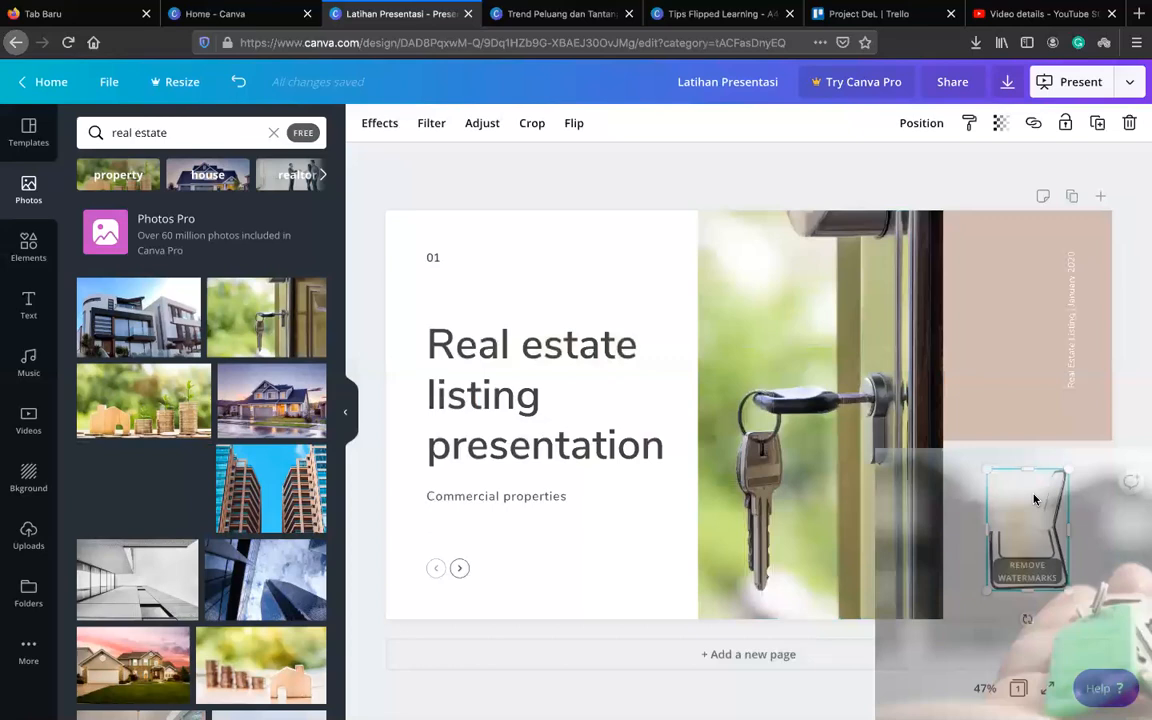
pyautogui.click(669, 192)
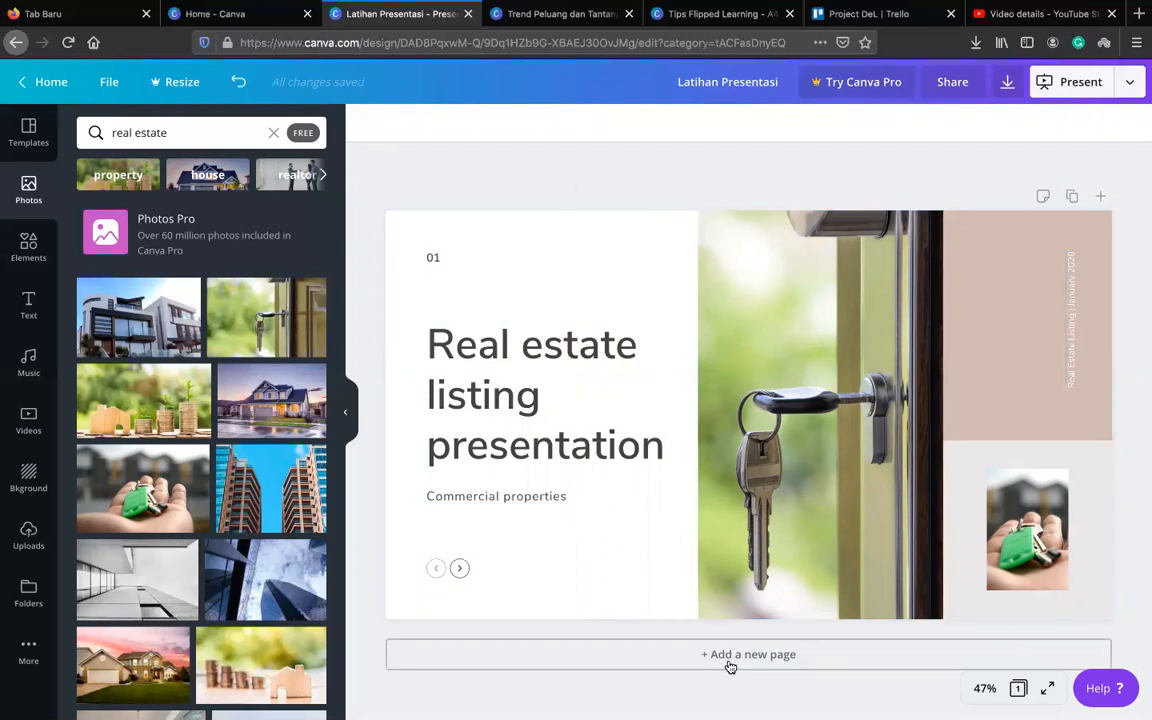
# Add a new blank page after the cover
pyautogui.click(730, 665)
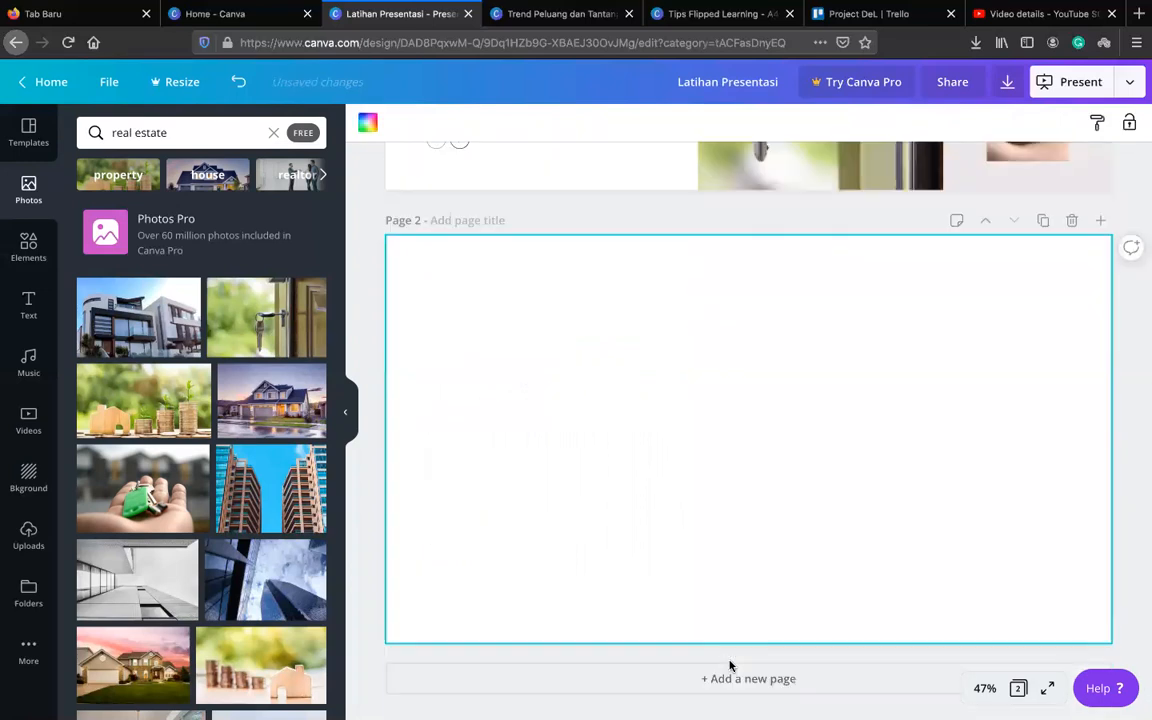
# Duplicate the cover page, compare the original with its copy, and delete the copy on page 2
pyautogui.scroll(5, 711, 445)
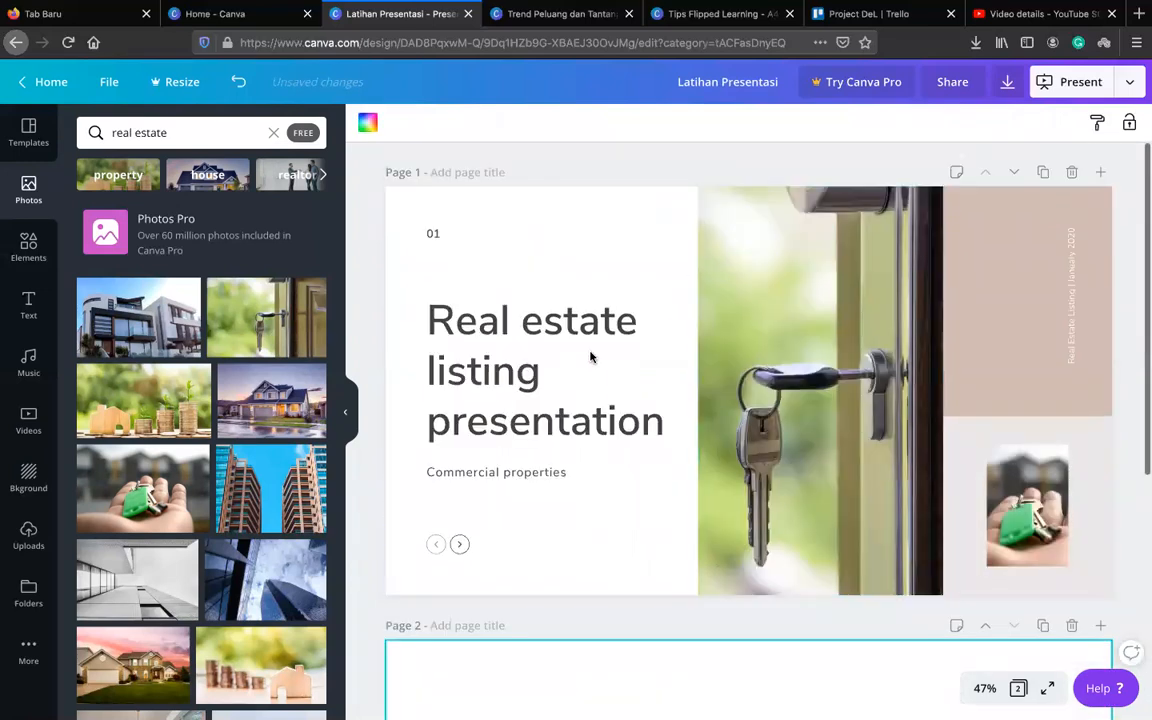
pyautogui.click(1043, 175)
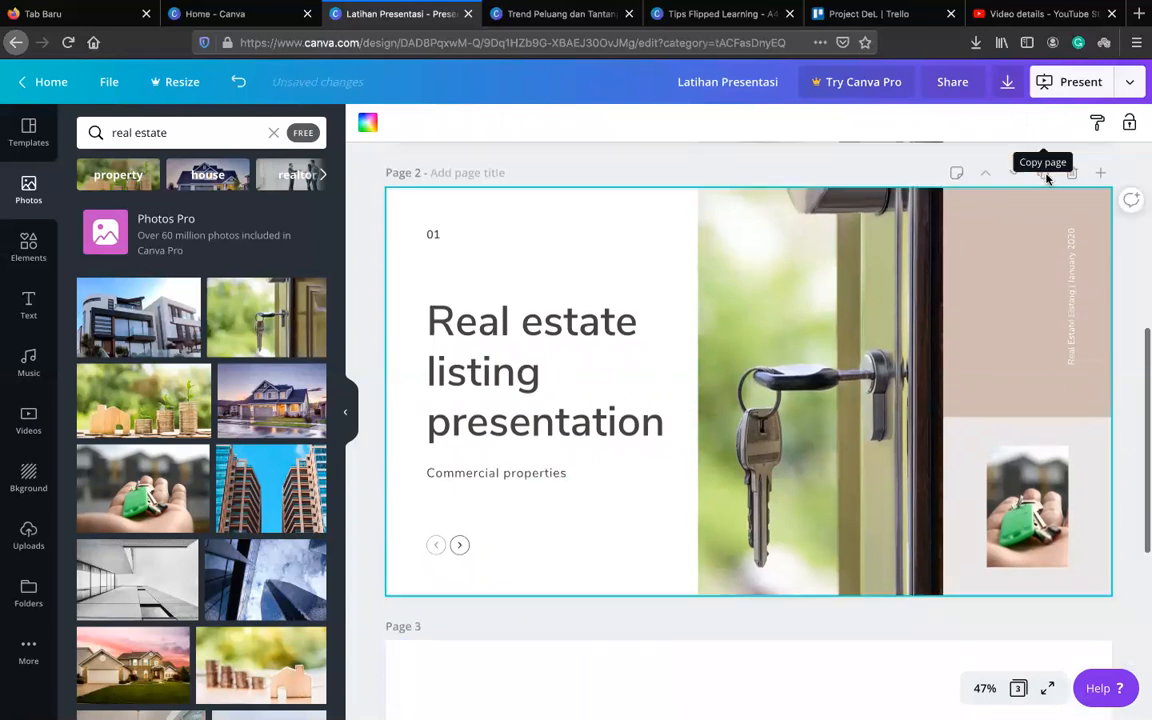
pyautogui.scroll(5, 637, 263)
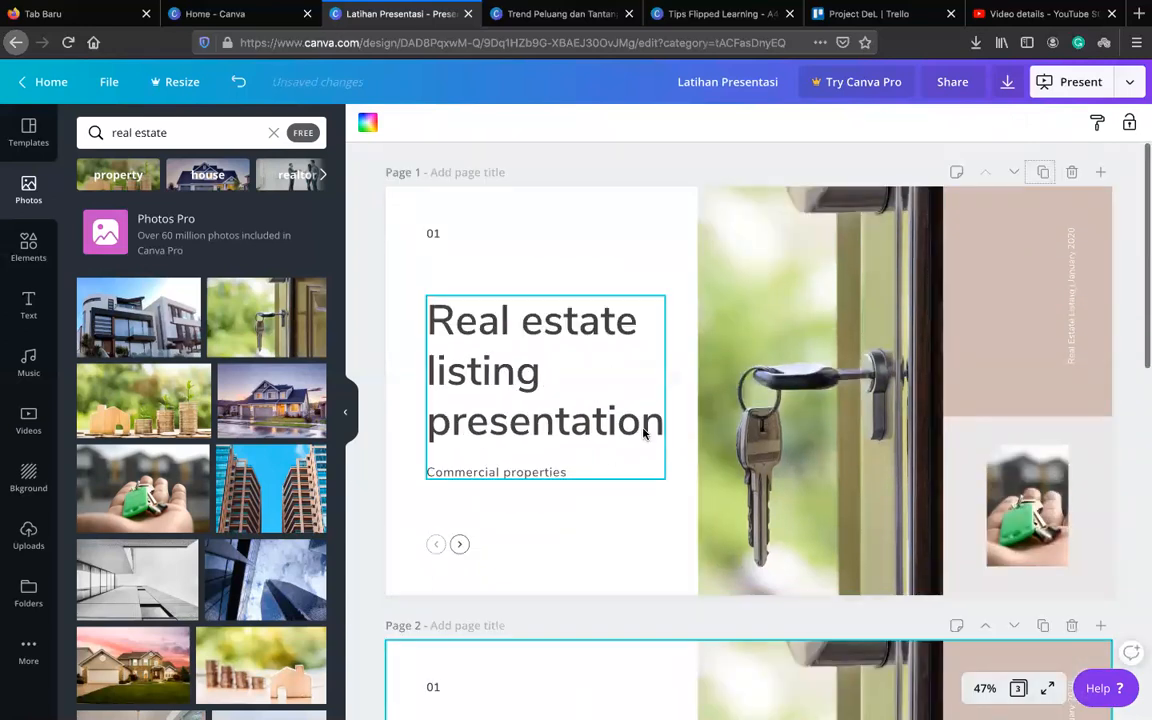
pyautogui.scroll(-4, 643, 432)
pyautogui.scroll(4, 643, 432)
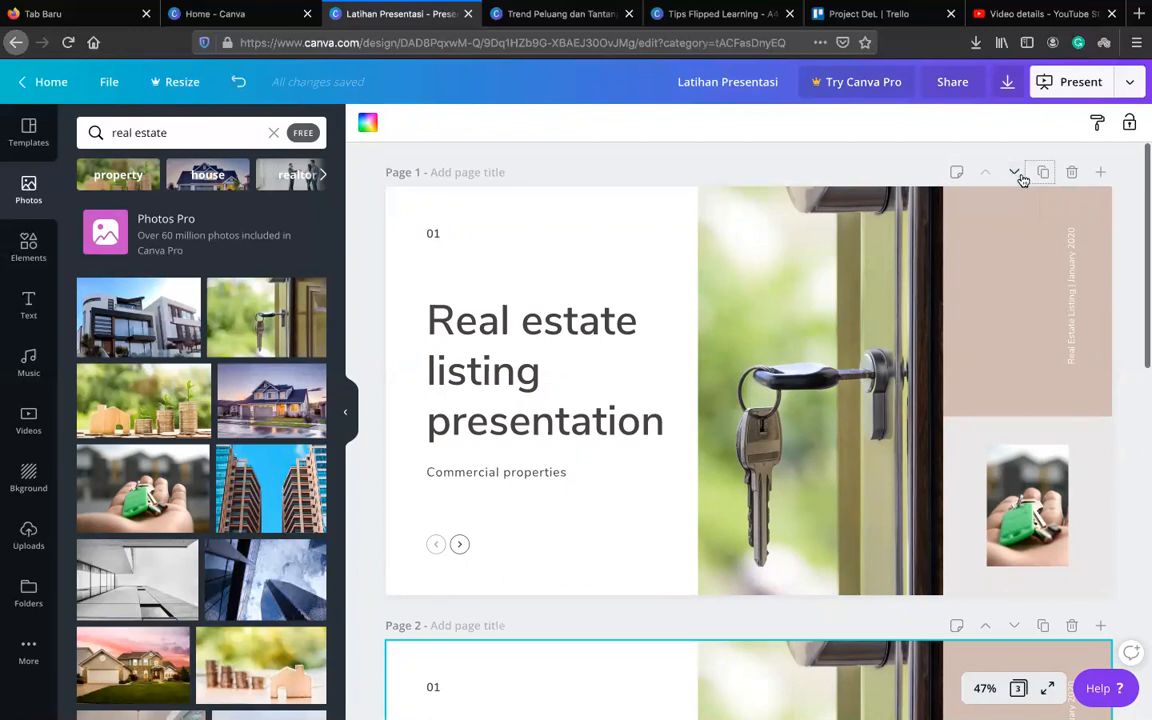
pyautogui.scroll(-1, 547, 373)
pyautogui.scroll(-3, 547, 373)
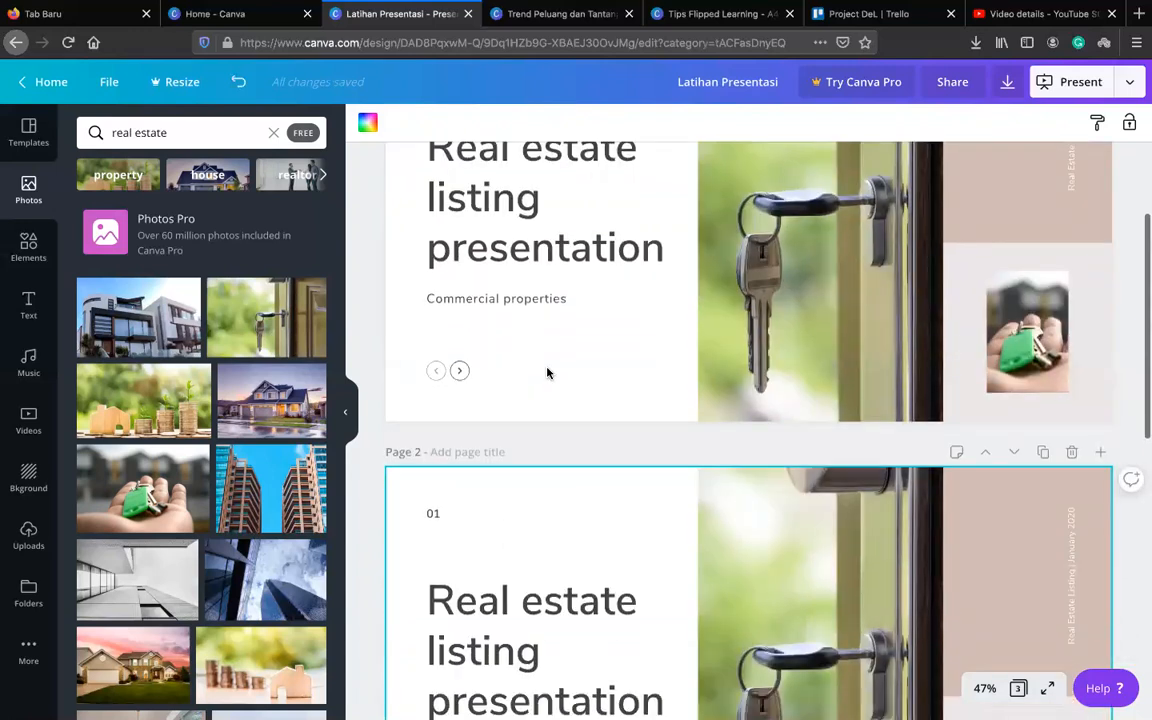
pyautogui.scroll(3, 548, 373)
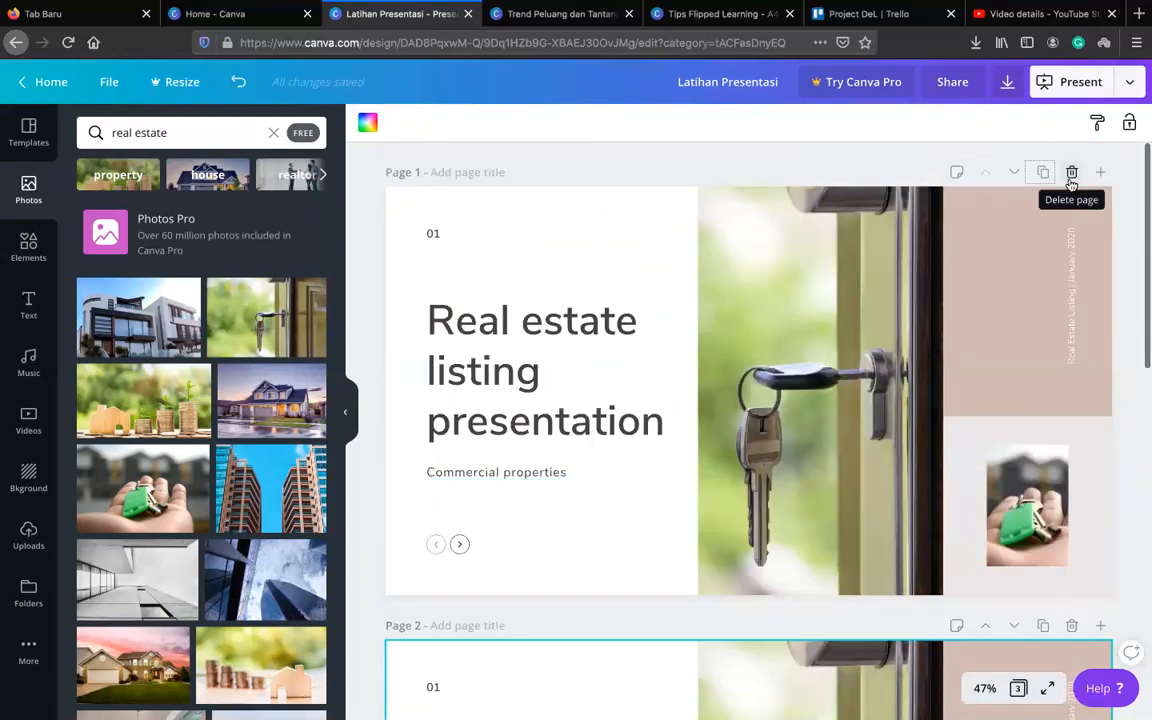
pyautogui.scroll(-5, 536, 448)
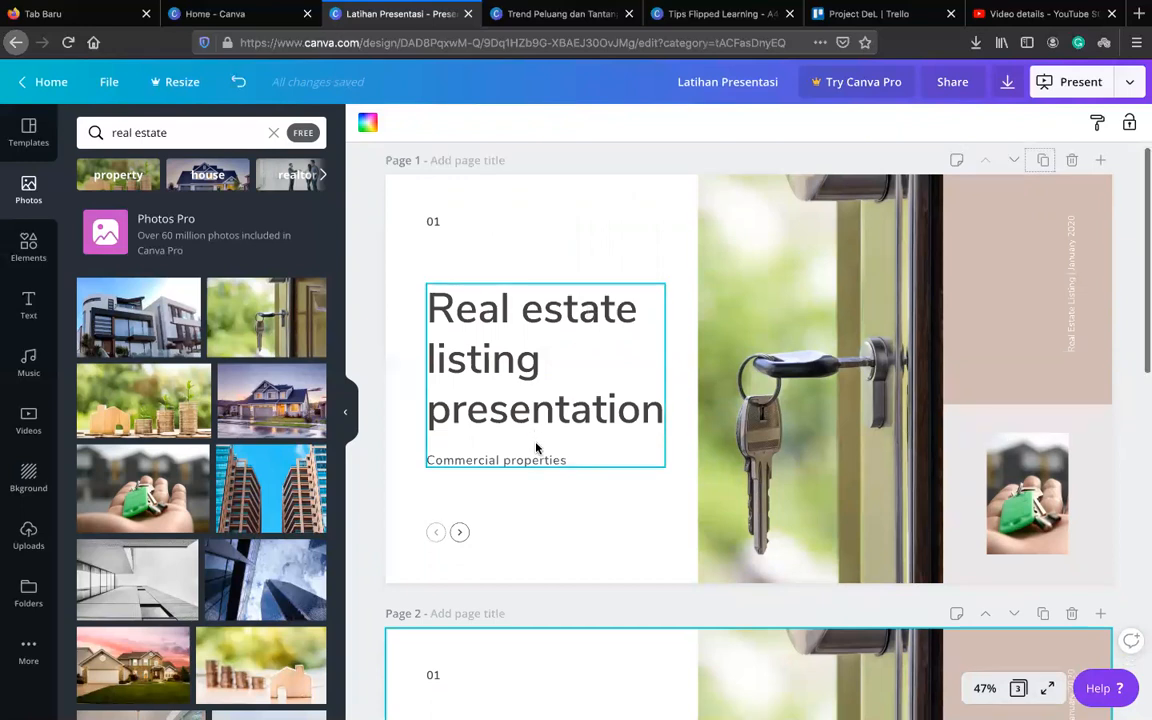
pyautogui.scroll(3, 536, 448)
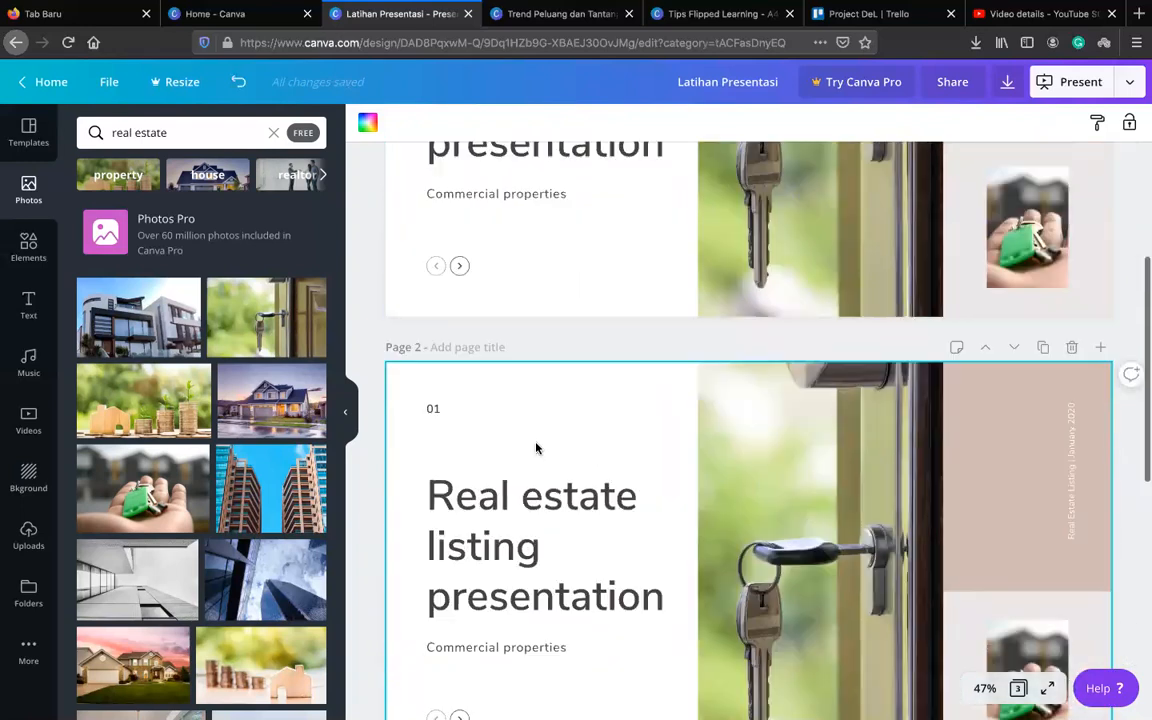
pyautogui.scroll(-3, 536, 448)
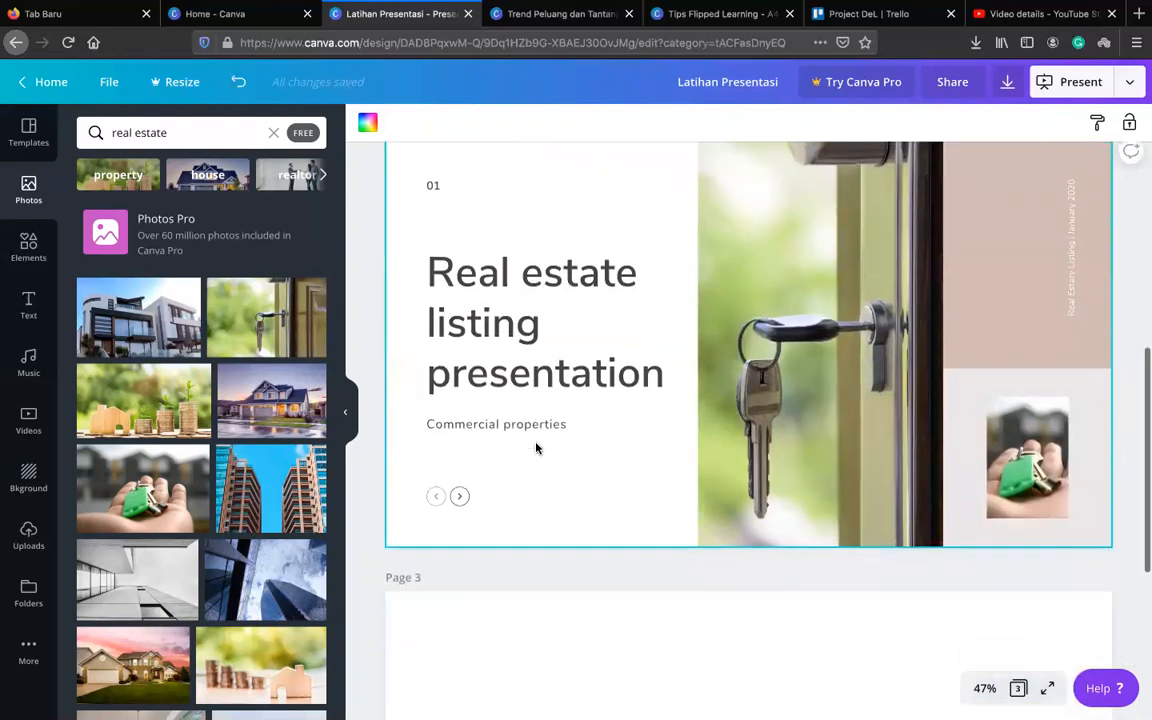
pyautogui.scroll(5, 536, 448)
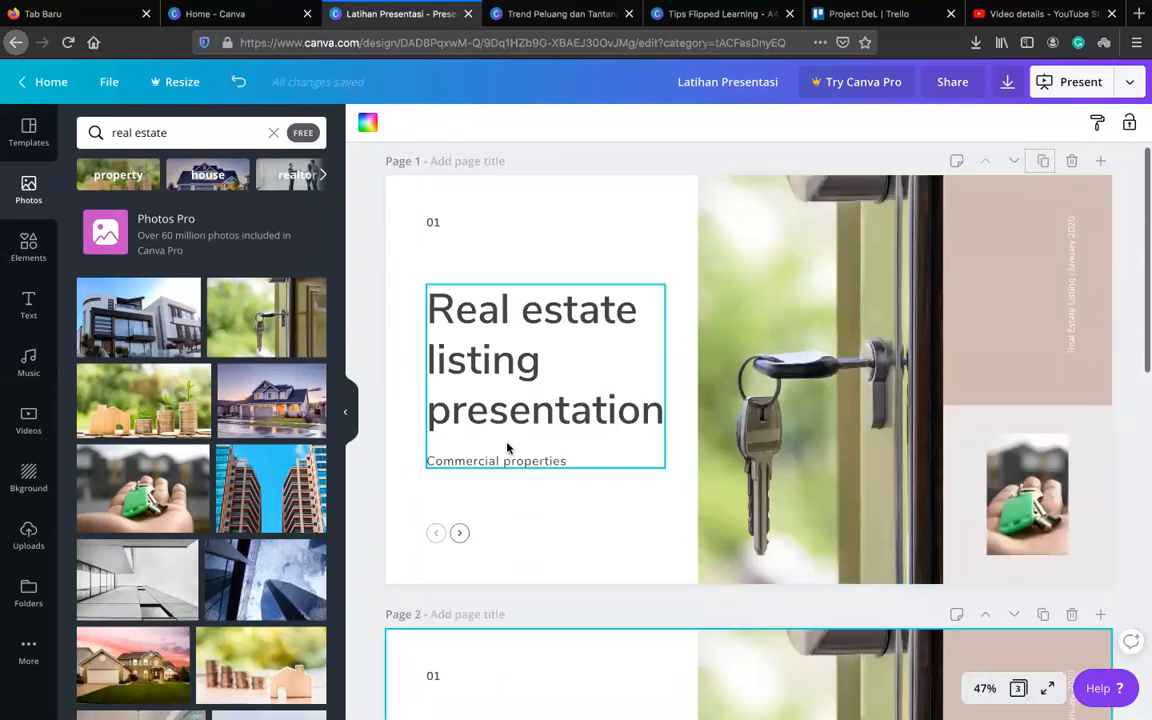
pyautogui.scroll(-5, 507, 448)
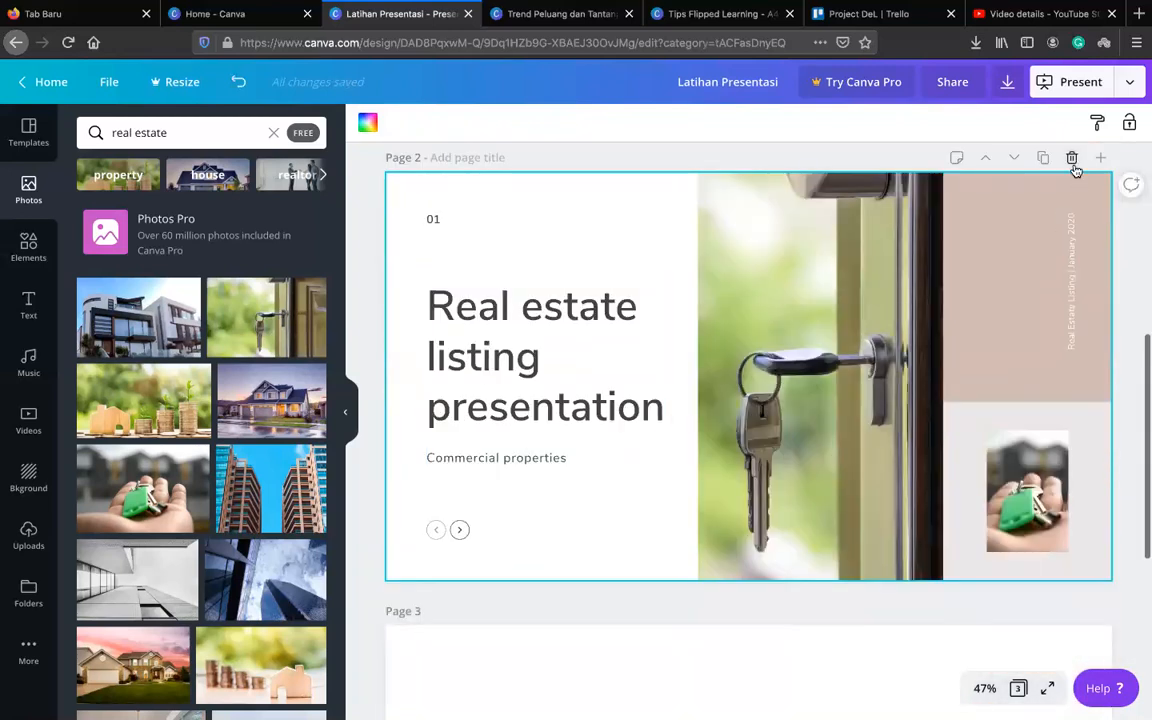
pyautogui.click(1072, 159)
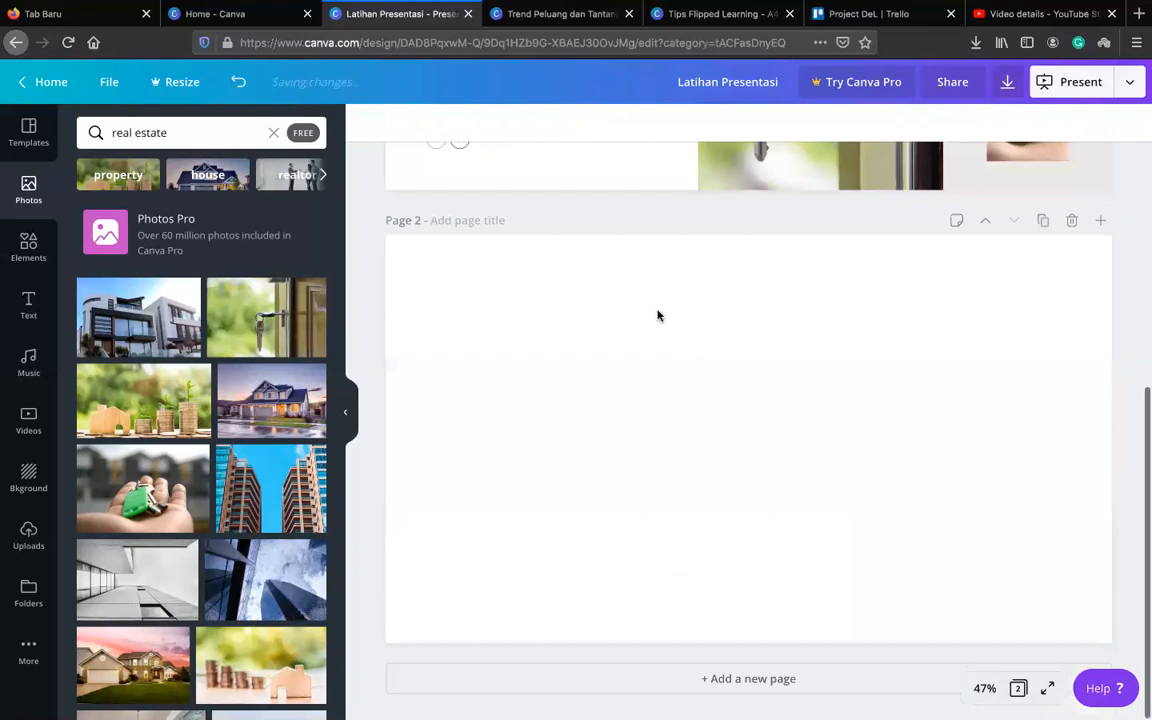
# Apply the Key services layout from the Cream and Brown Simple Commercial Real Estate Listing template to the blank page 2
pyautogui.scroll(4, 657, 315)
pyautogui.scroll(-4, 657, 315)
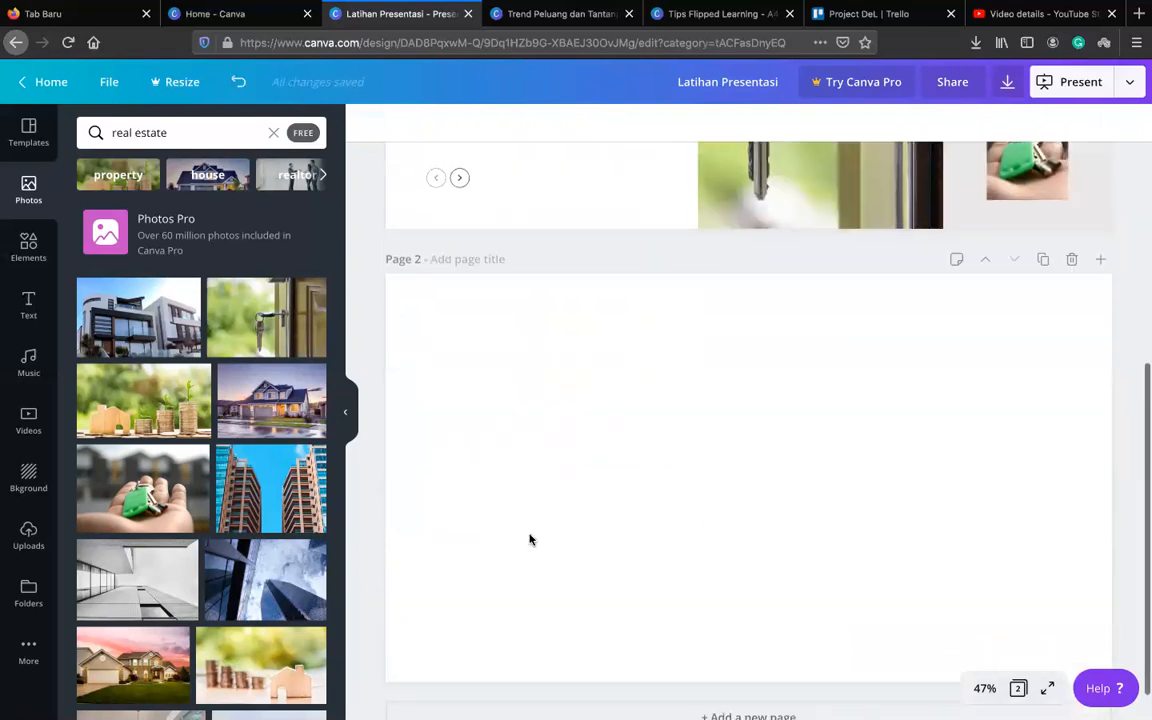
pyautogui.scroll(4, 537, 393)
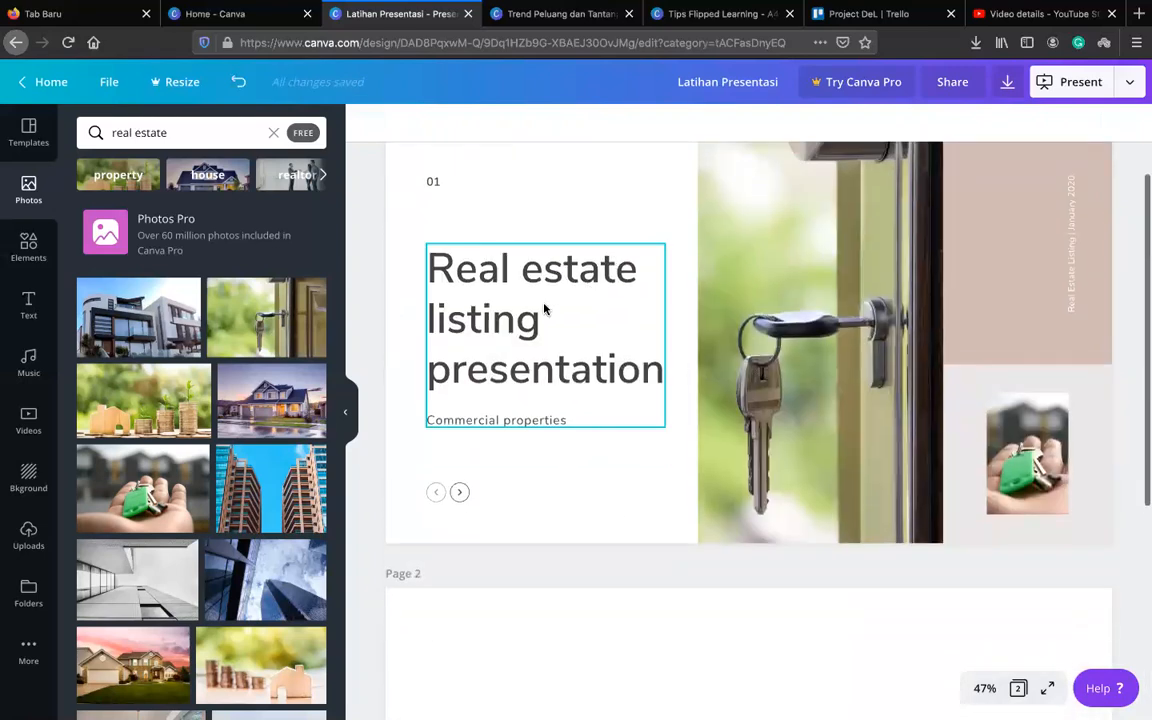
pyautogui.click(27, 138)
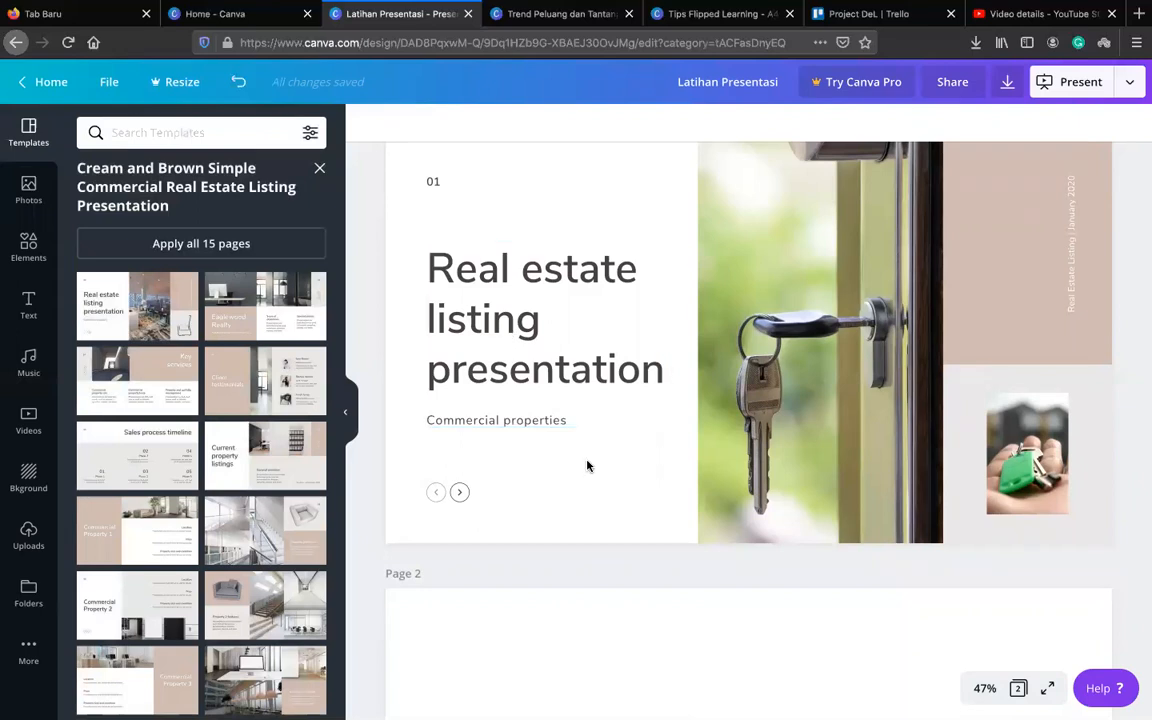
pyautogui.scroll(-3, 588, 466)
pyautogui.scroll(-2, 588, 466)
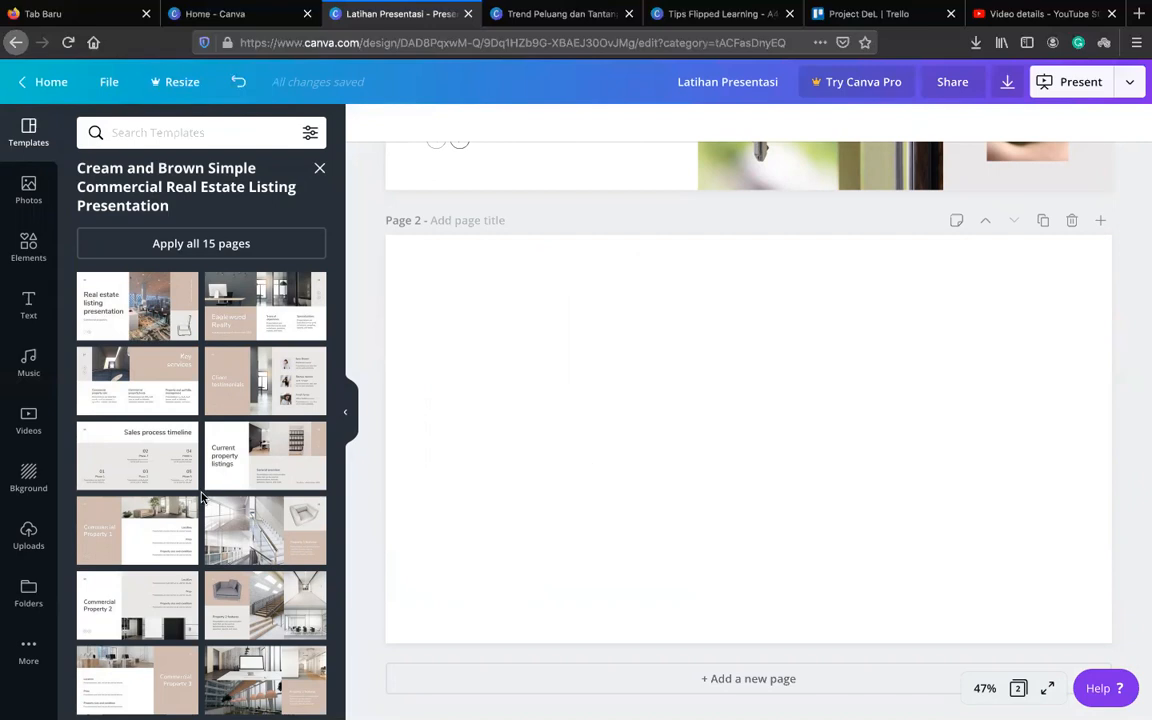
pyautogui.scroll(-2, 143, 568)
pyautogui.scroll(2, 143, 568)
pyautogui.moveTo(105, 362); pyautogui.dragTo(553, 417)
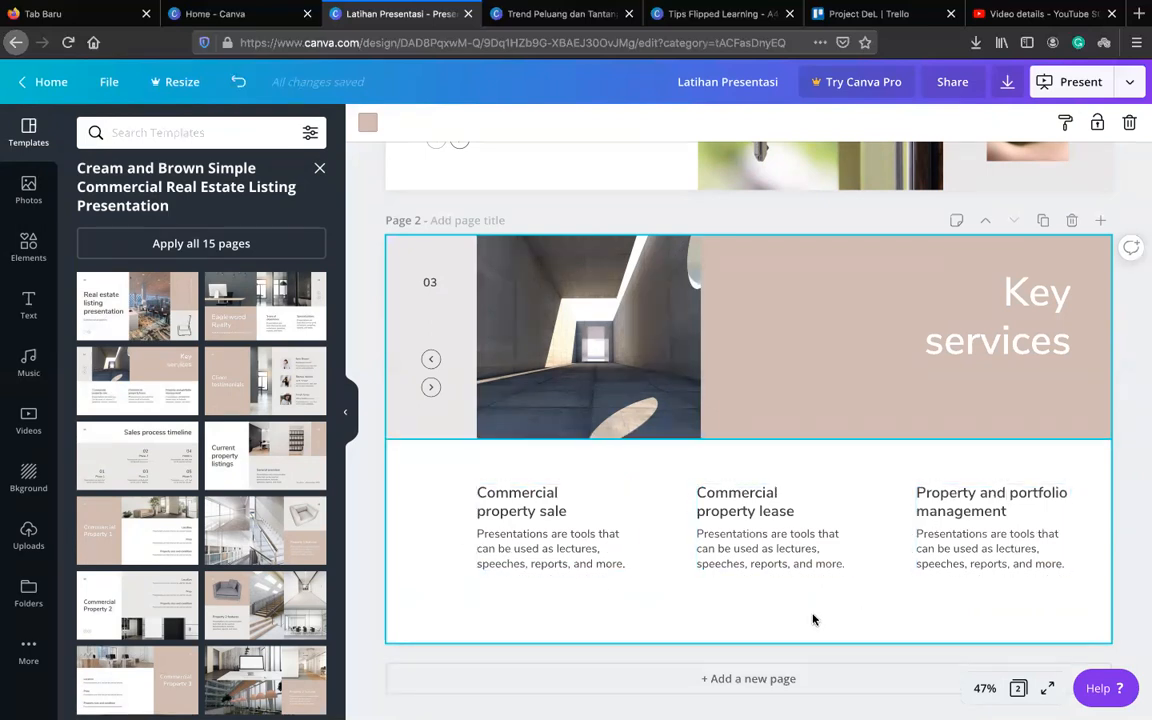
# Replace the concrete corridor photo on page 2 with the free real estate photo of a clock, coin stacks and a wooden house
pyautogui.click(431, 501)
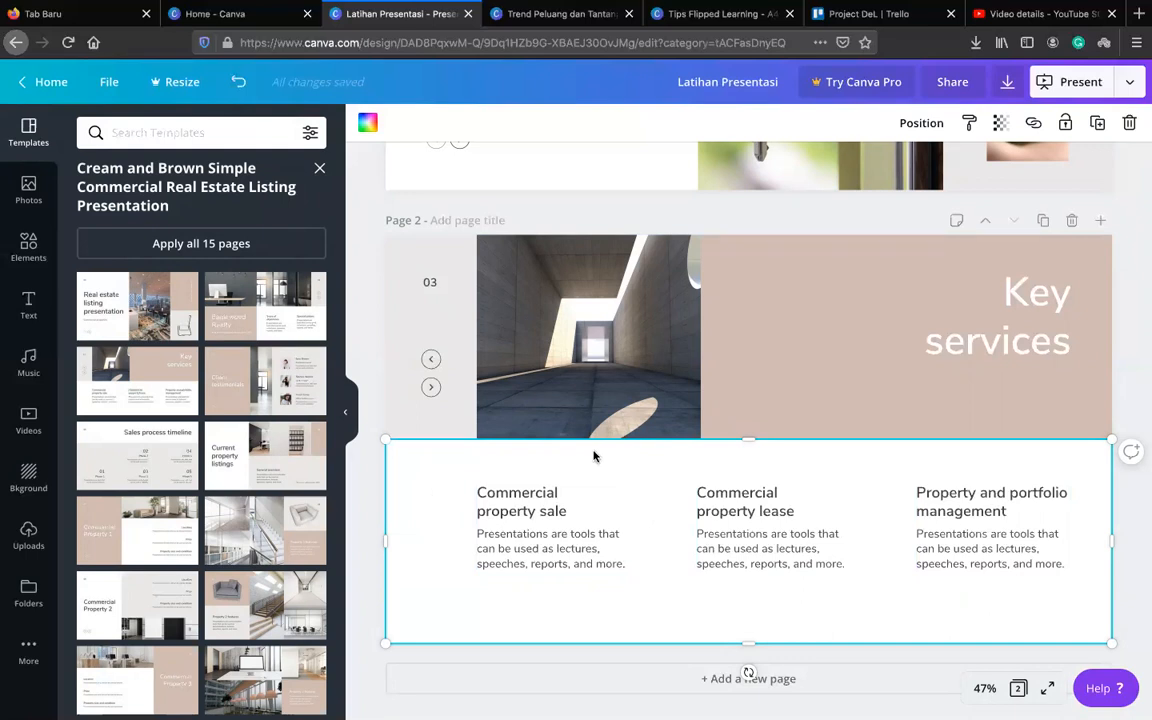
pyautogui.click(587, 344)
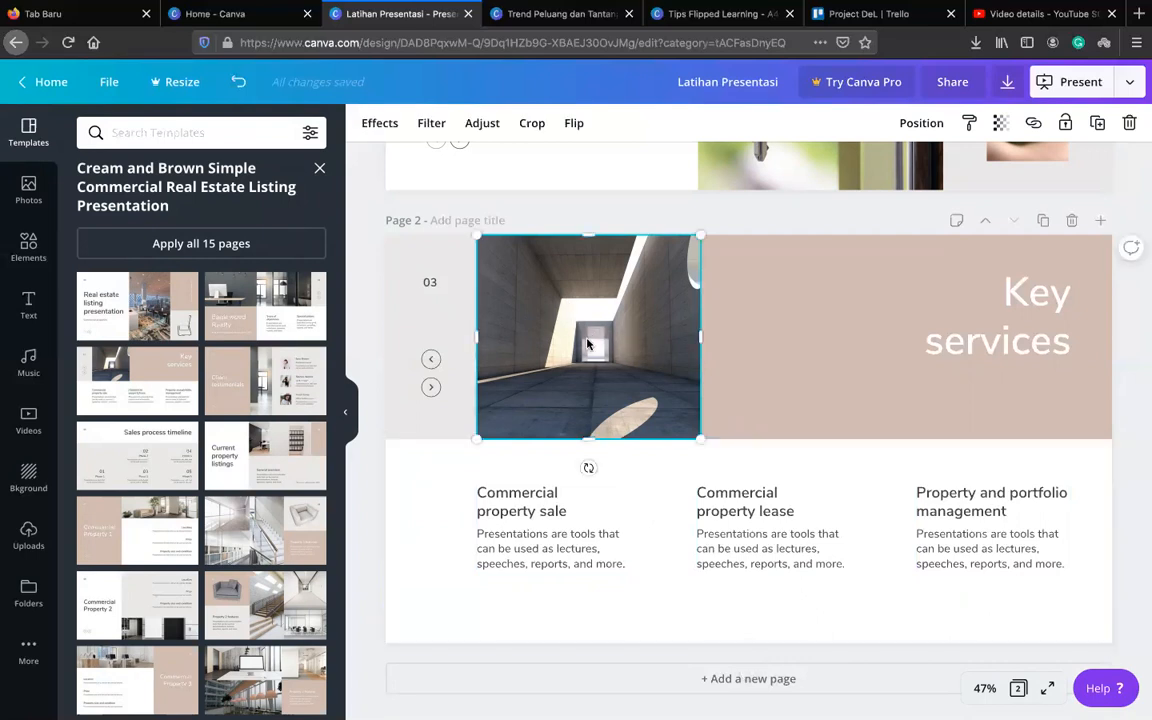
pyautogui.click(430, 504)
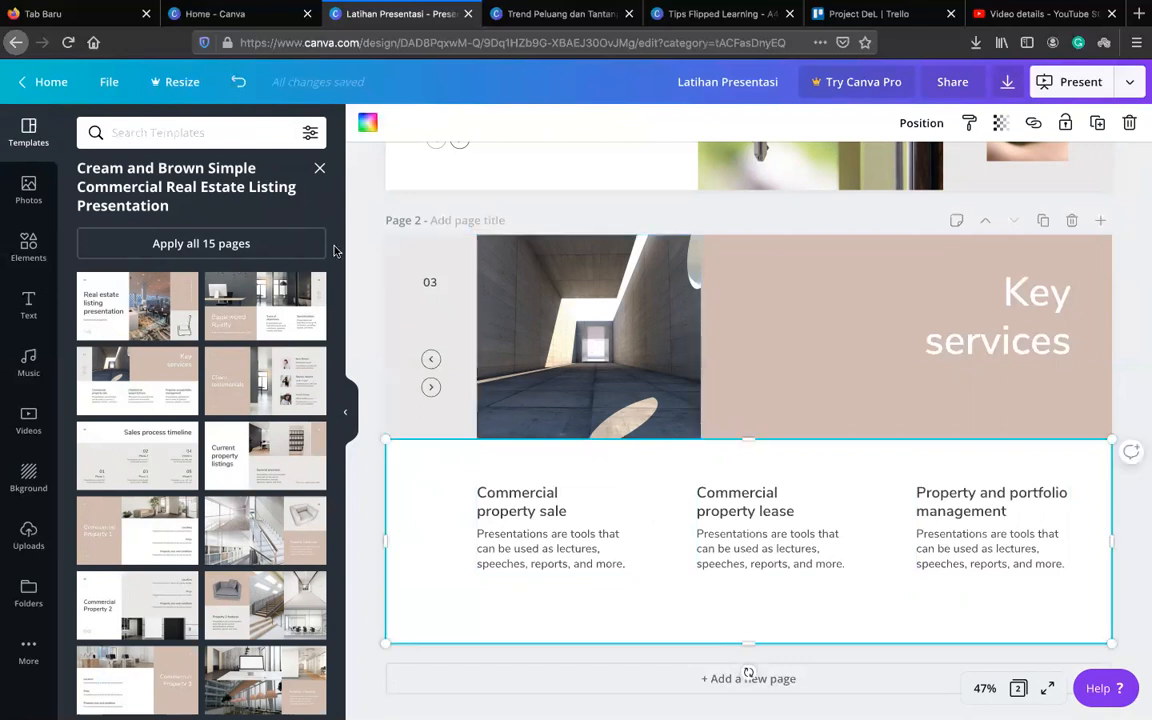
pyautogui.click(29, 190)
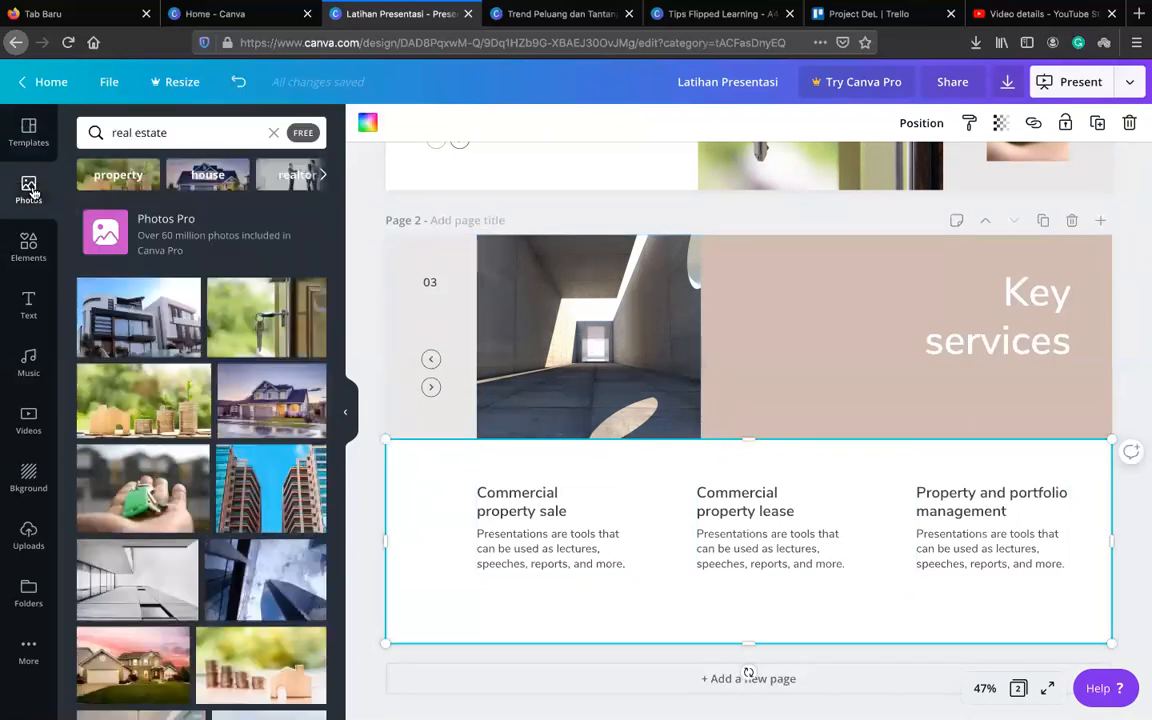
pyautogui.scroll(-7, 195, 565)
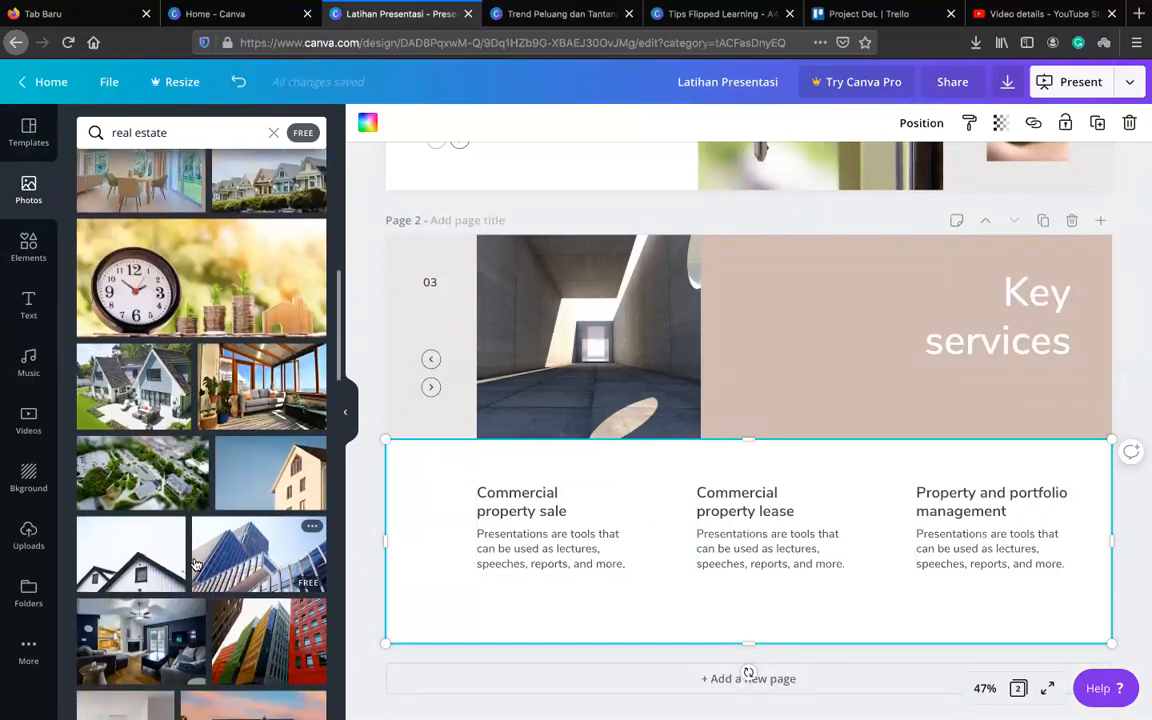
pyautogui.scroll(-3, 195, 565)
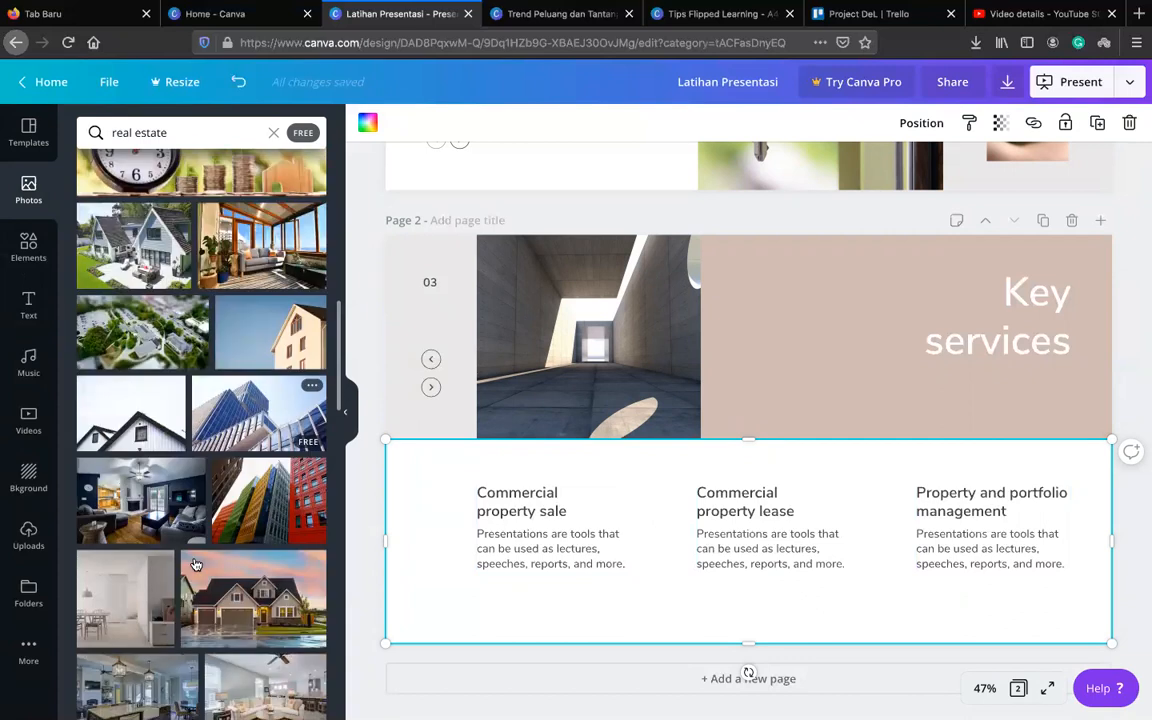
pyautogui.scroll(5, 177, 490)
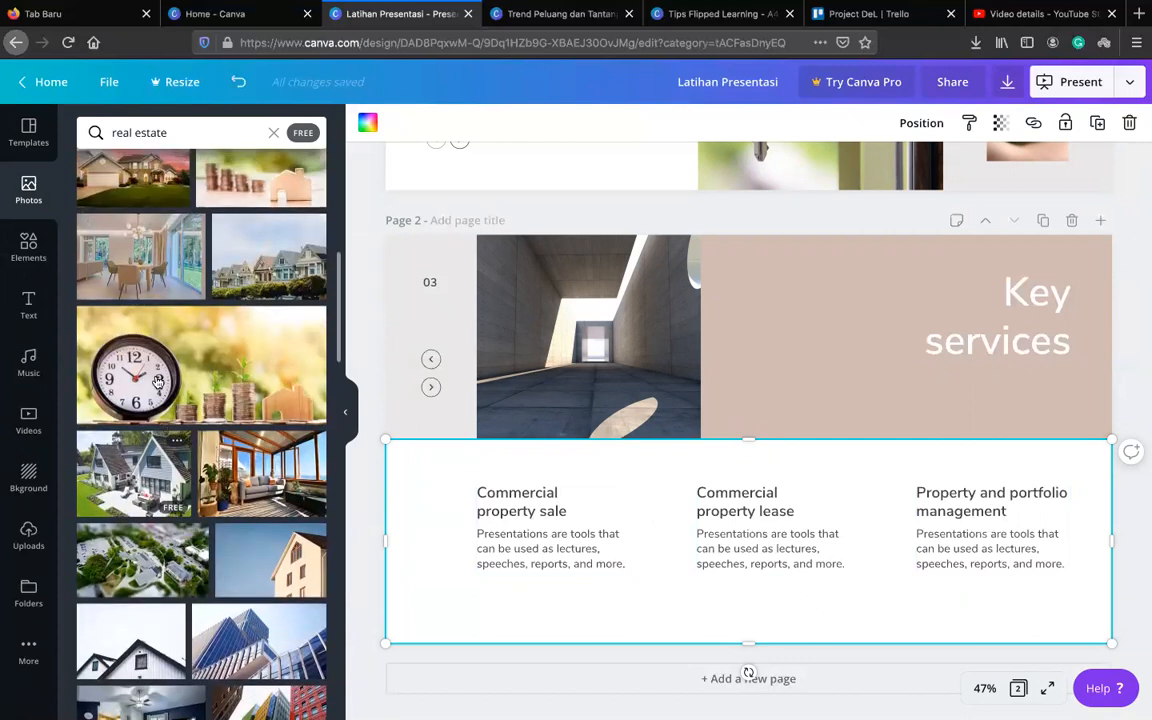
pyautogui.moveTo(210, 333); pyautogui.dragTo(571, 345)
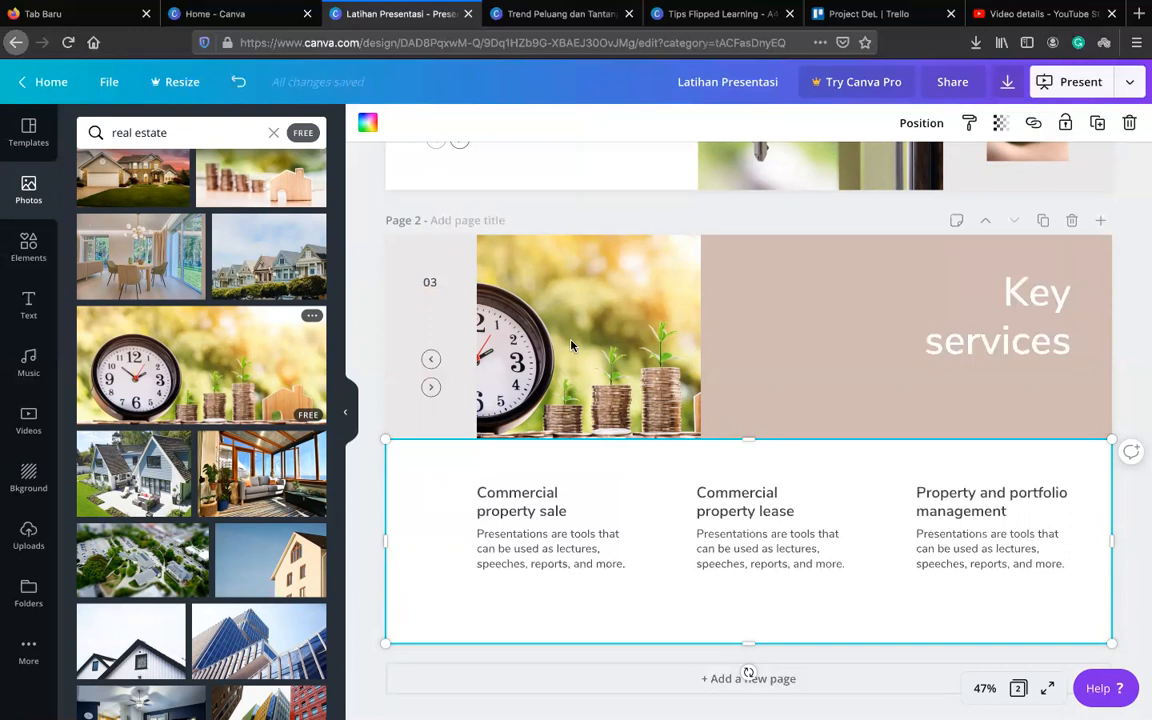
# Crop the clock photo on page 2 by shifting it within its frame so part of the clock and the three coin stacks show
pyautogui.click(571, 347)
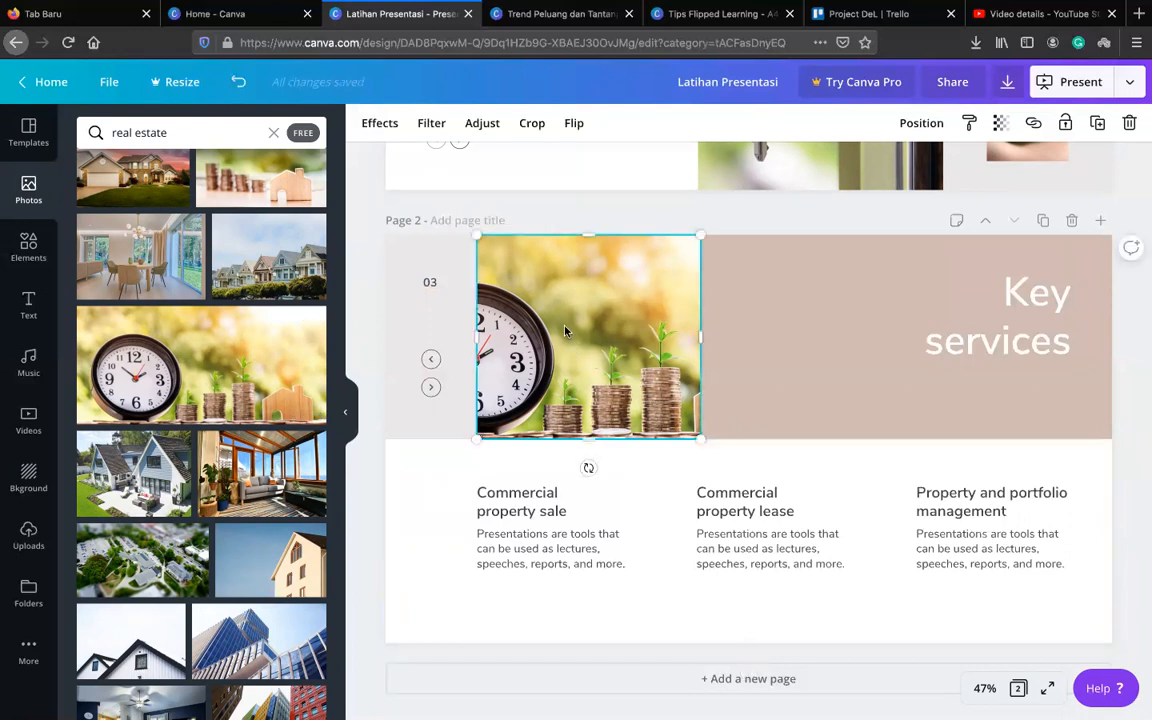
pyautogui.click(537, 122)
pyautogui.moveTo(597, 363); pyautogui.dragTo(646, 363)
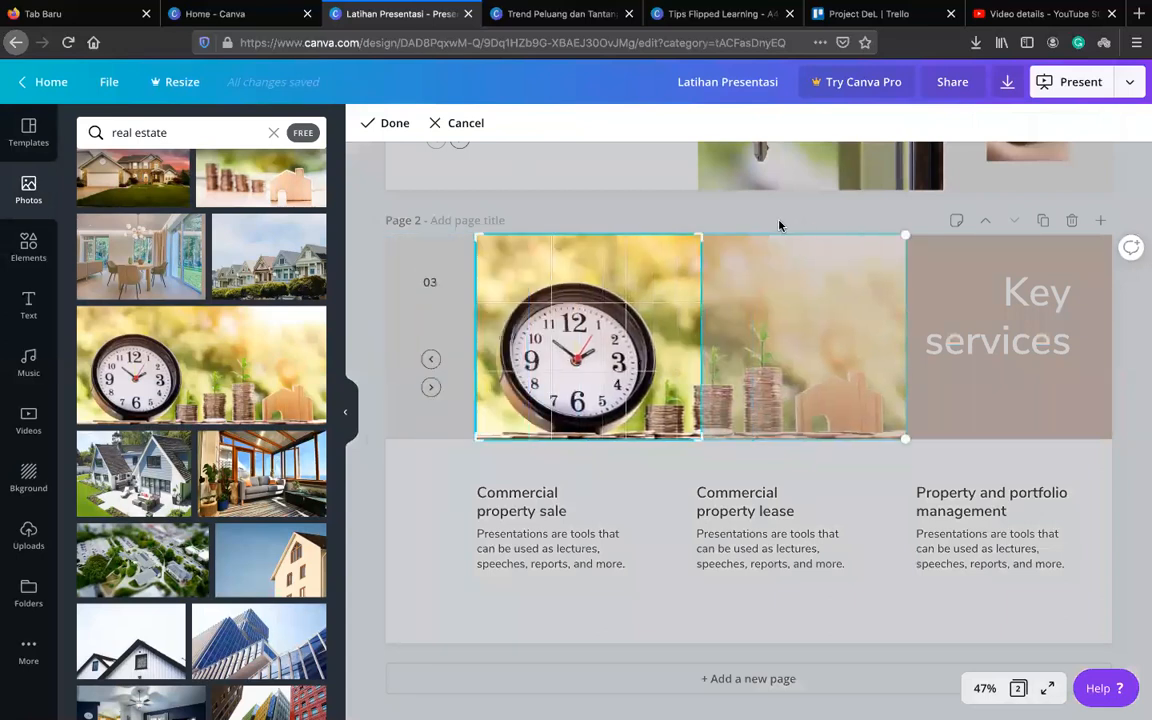
pyautogui.press('Return')
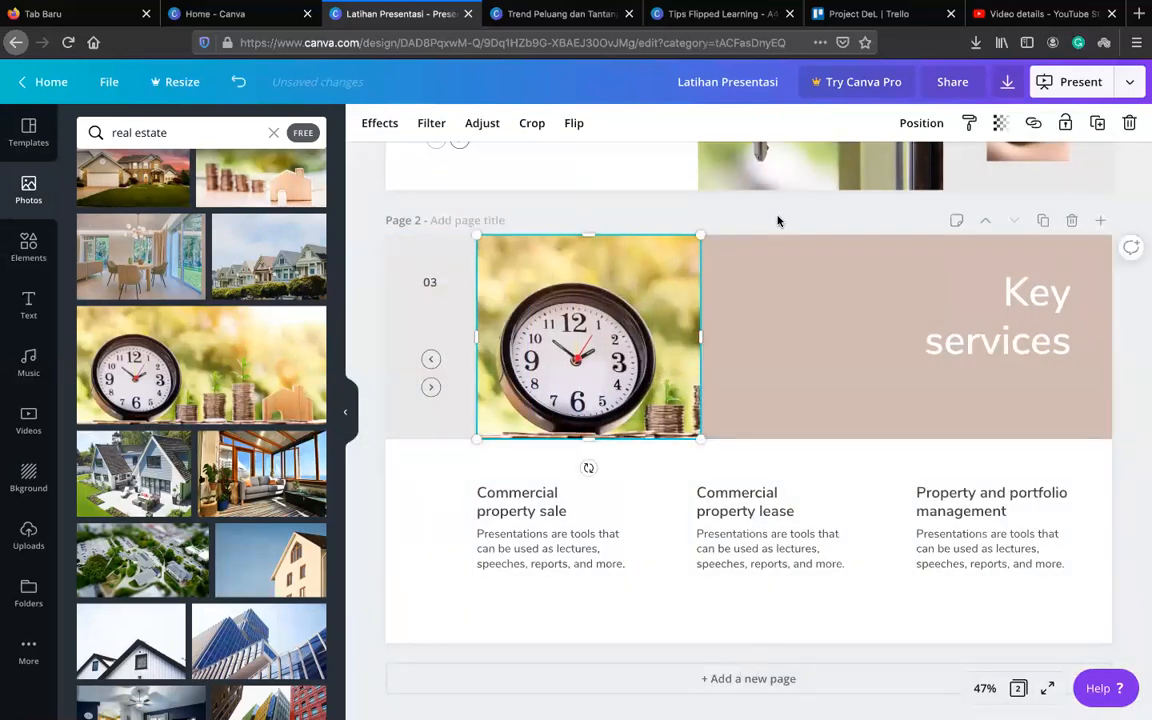
pyautogui.click(532, 123)
pyautogui.moveTo(585, 322); pyautogui.dragTo(514, 325)
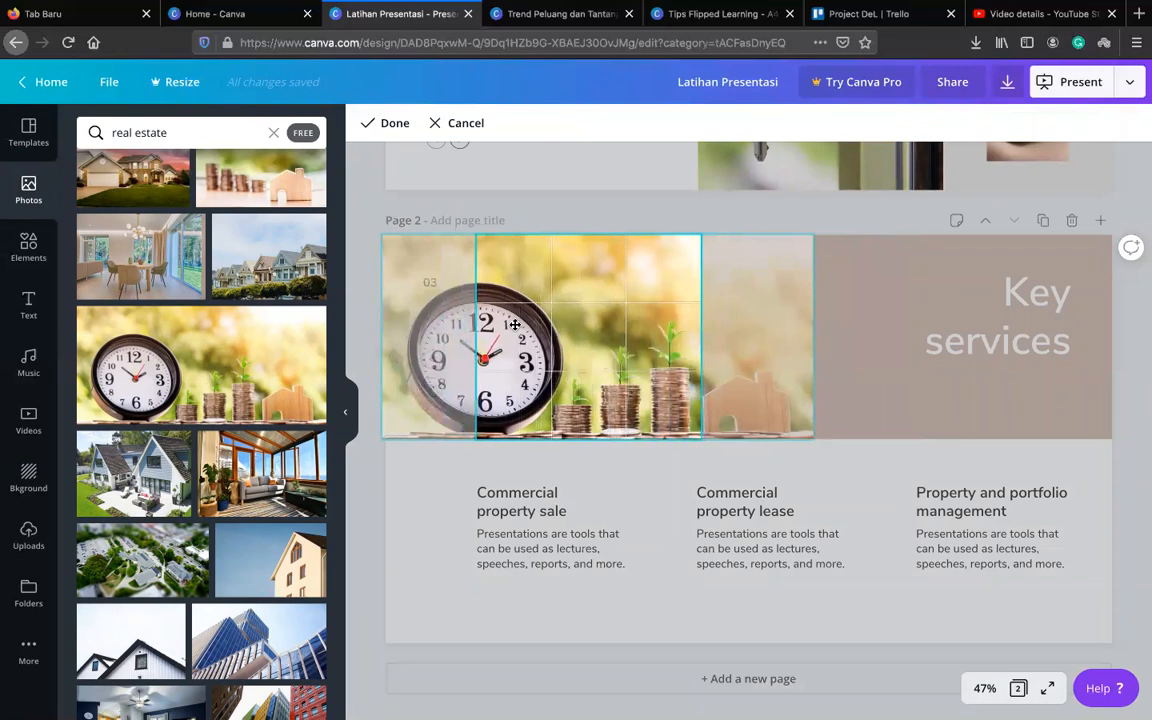
pyautogui.click(573, 213)
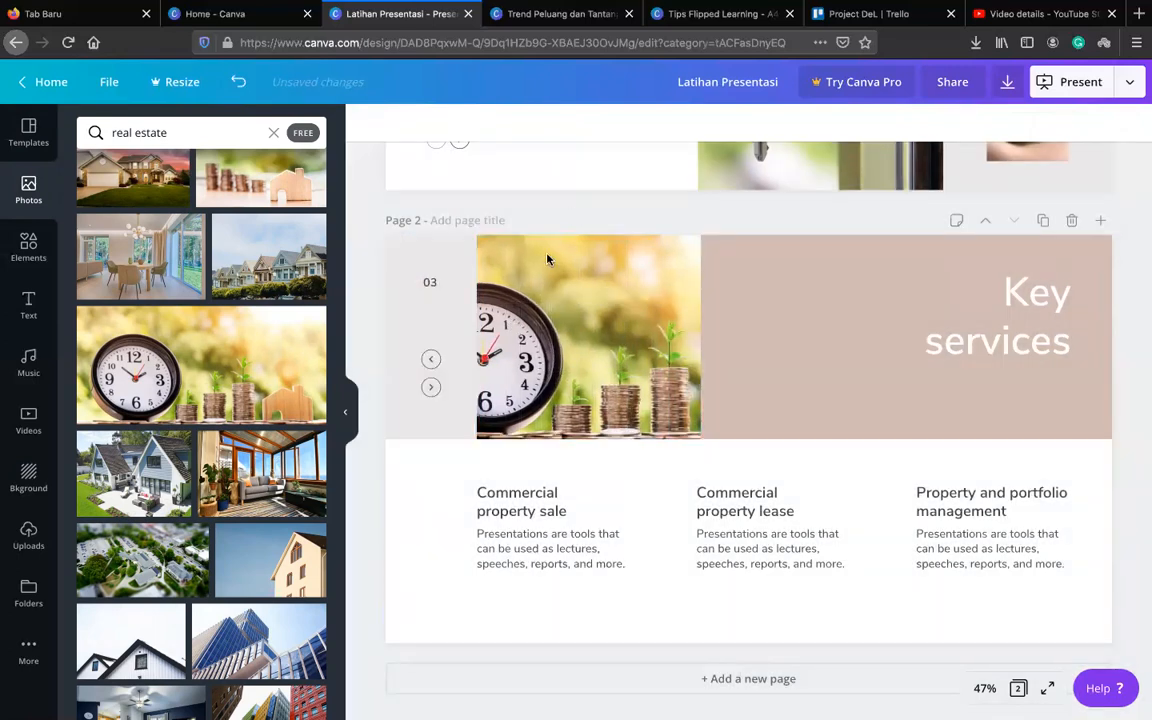
# Flip the clock photo on page 2 horizontally, and flip it back to its original orientation
pyautogui.click(581, 319)
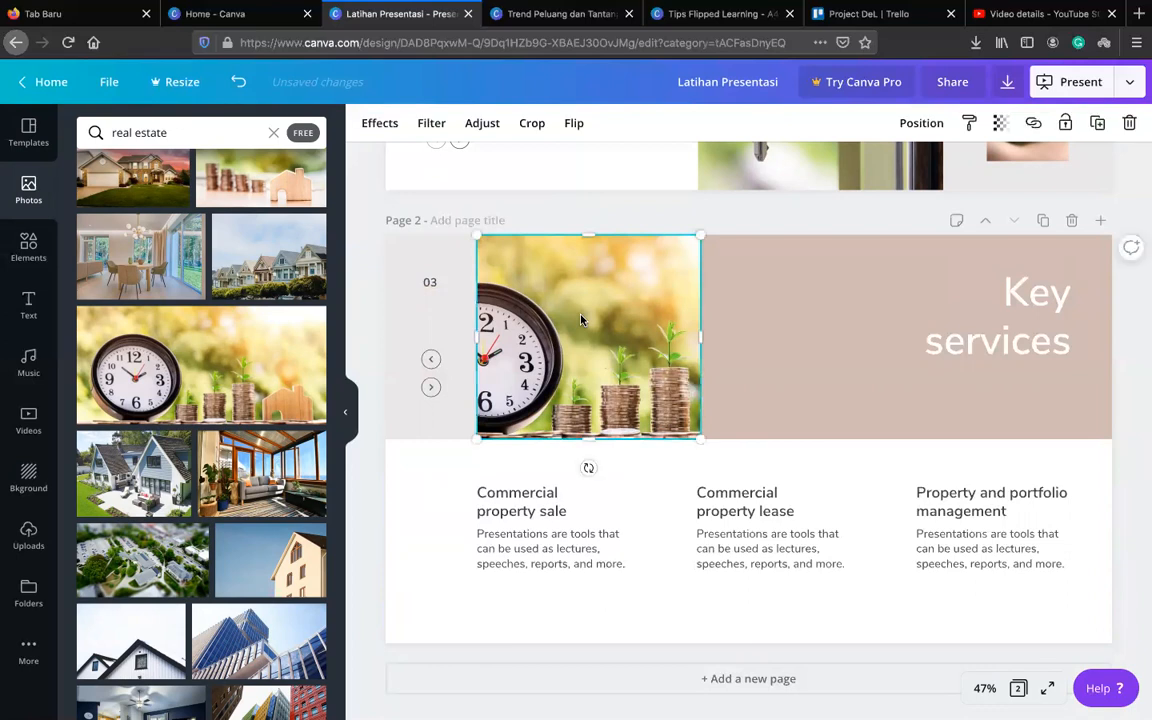
pyautogui.click(577, 123)
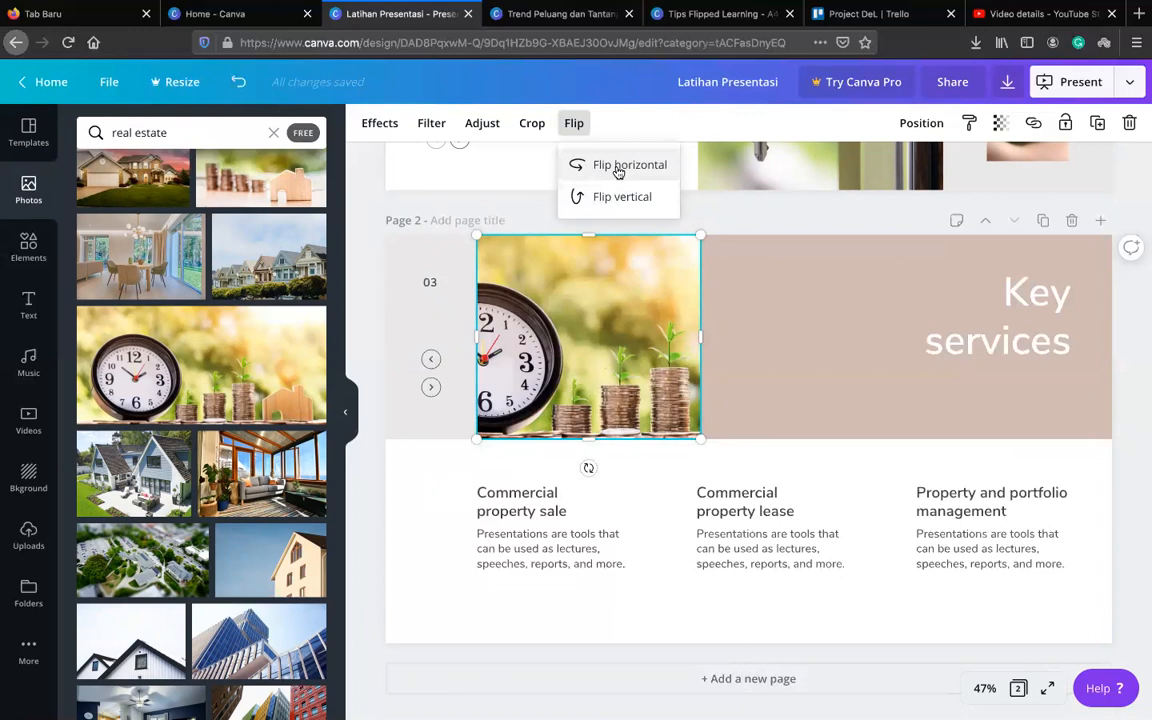
pyautogui.click(618, 172)
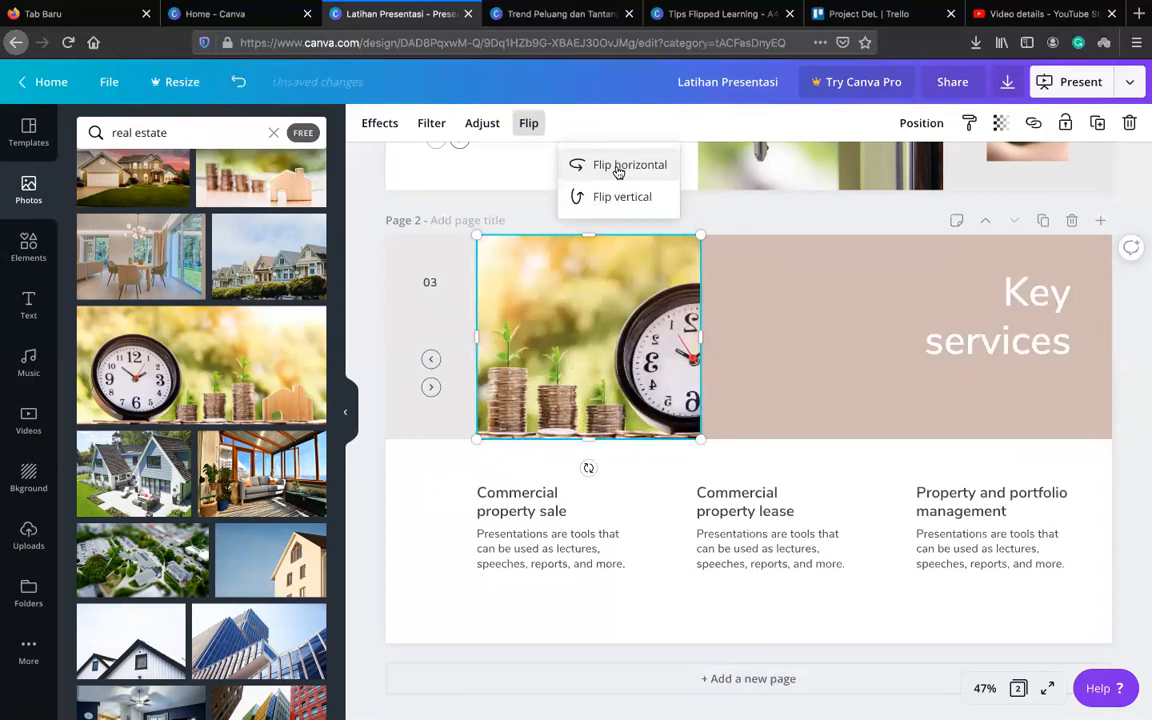
pyautogui.click(618, 172)
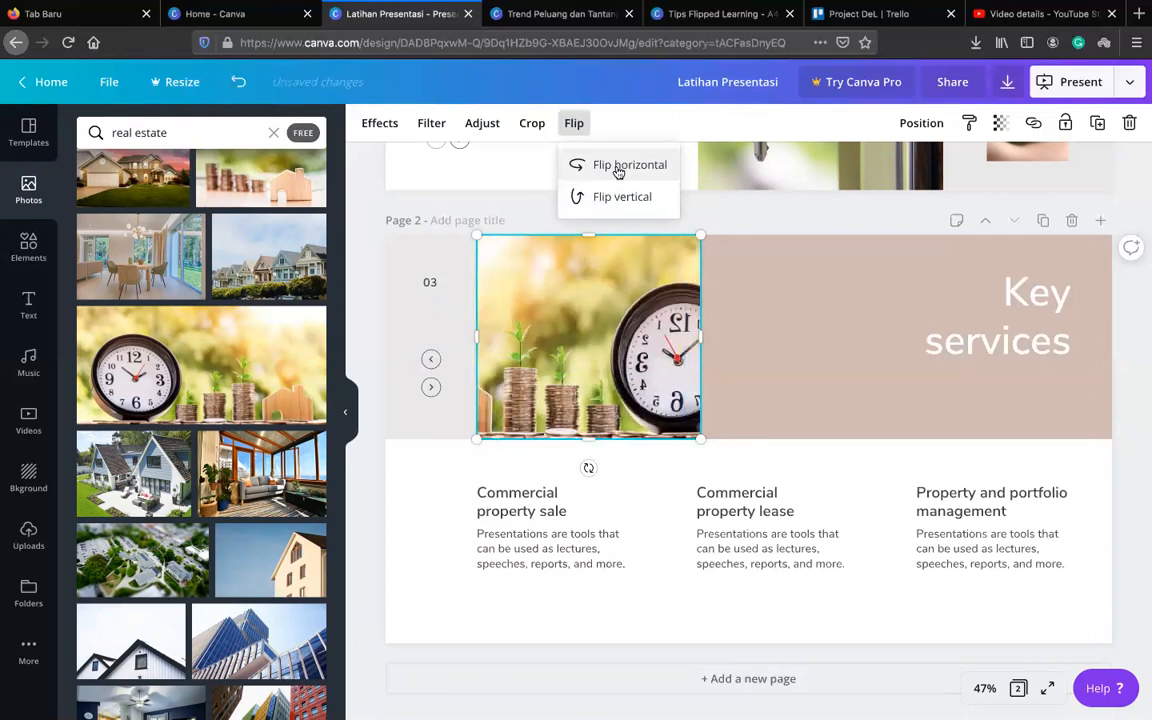
pyautogui.click(765, 226)
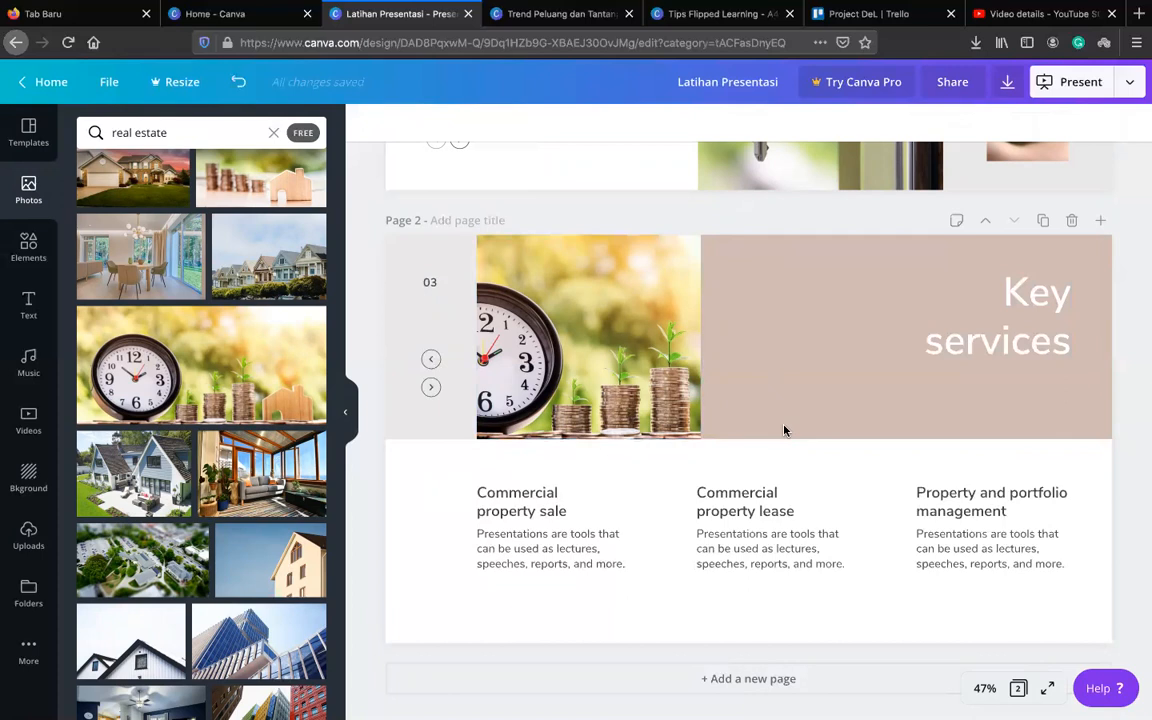
# Review the cover and the Key services page, comparing their layout, photos and colours
pyautogui.scroll(3, 784, 430)
pyautogui.scroll(1, 784, 430)
pyautogui.scroll(-4, 784, 430)
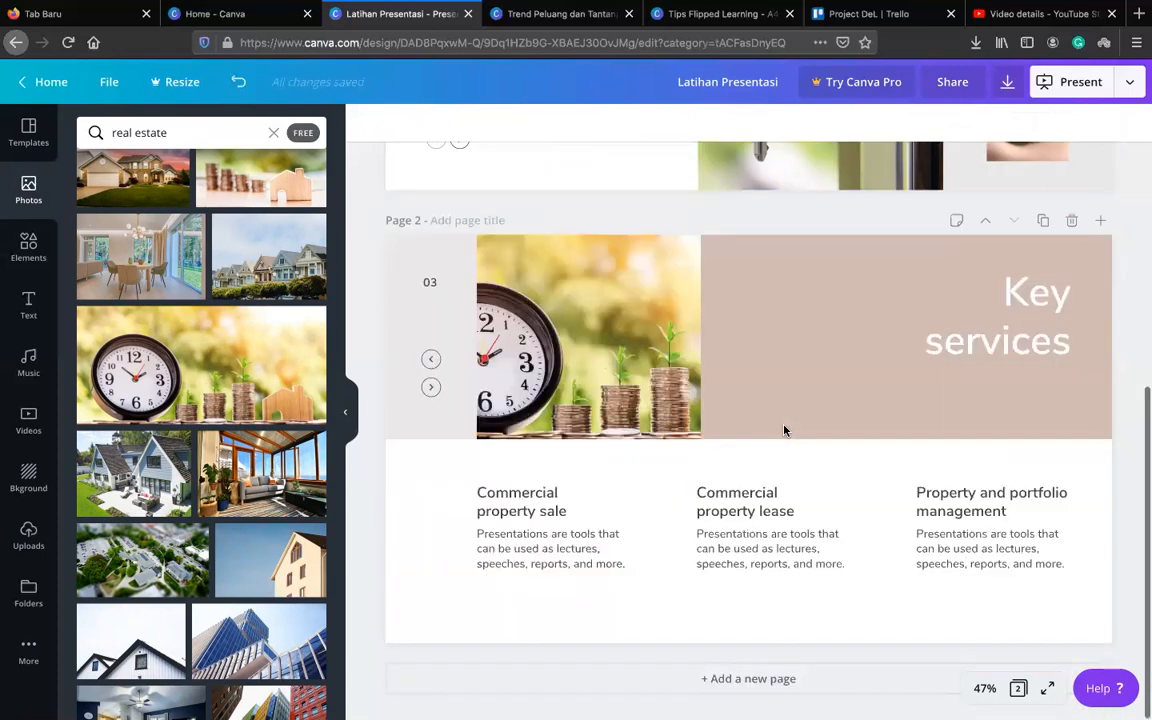
pyautogui.scroll(5, 784, 430)
pyautogui.scroll(-3, 784, 430)
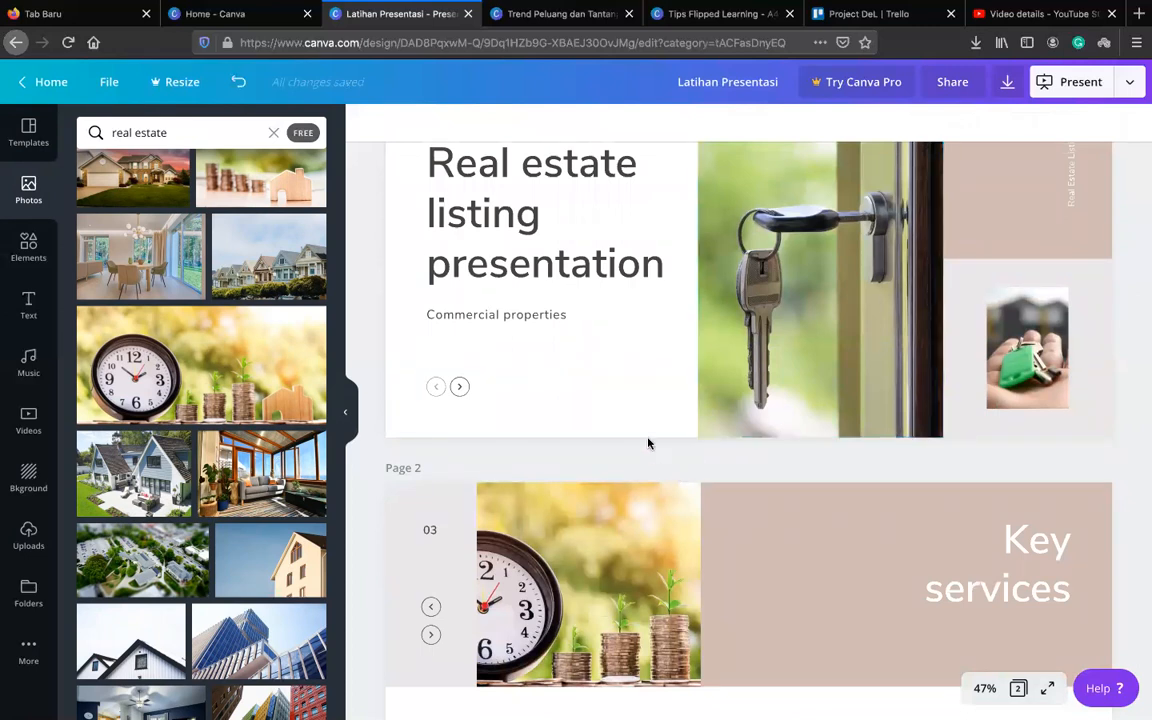
pyautogui.scroll(-5, 648, 442)
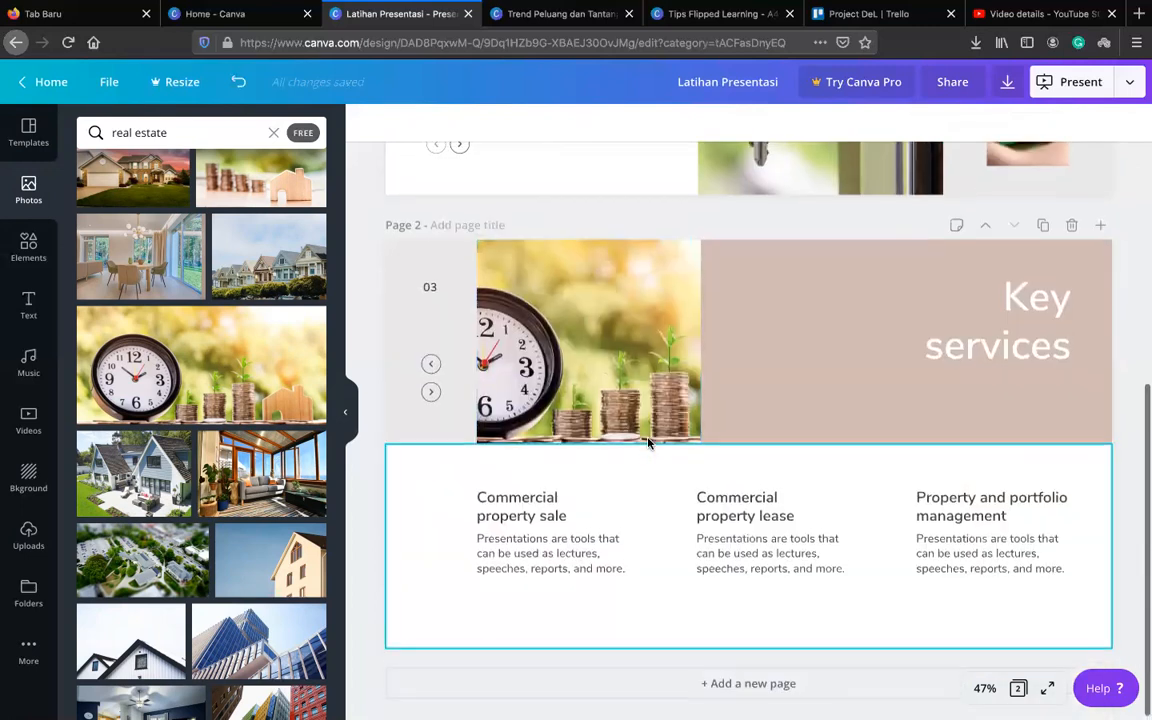
pyautogui.scroll(6, 648, 442)
pyautogui.scroll(-6, 648, 442)
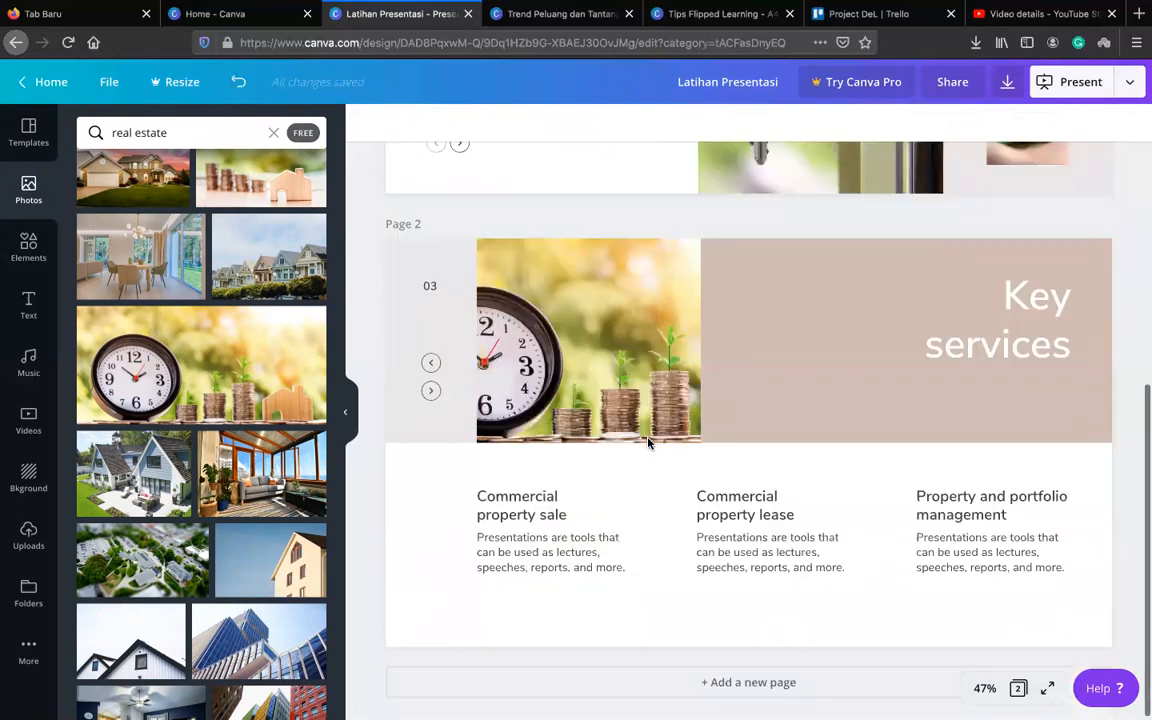
pyautogui.scroll(7, 648, 442)
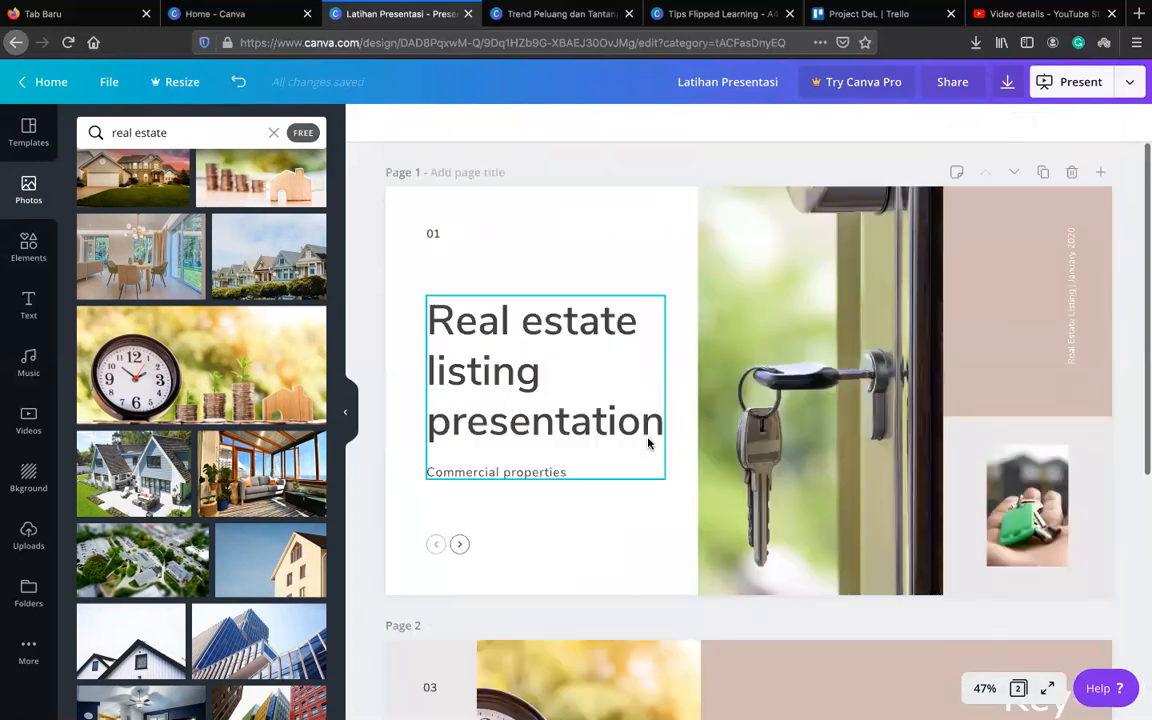
pyautogui.scroll(-7, 648, 442)
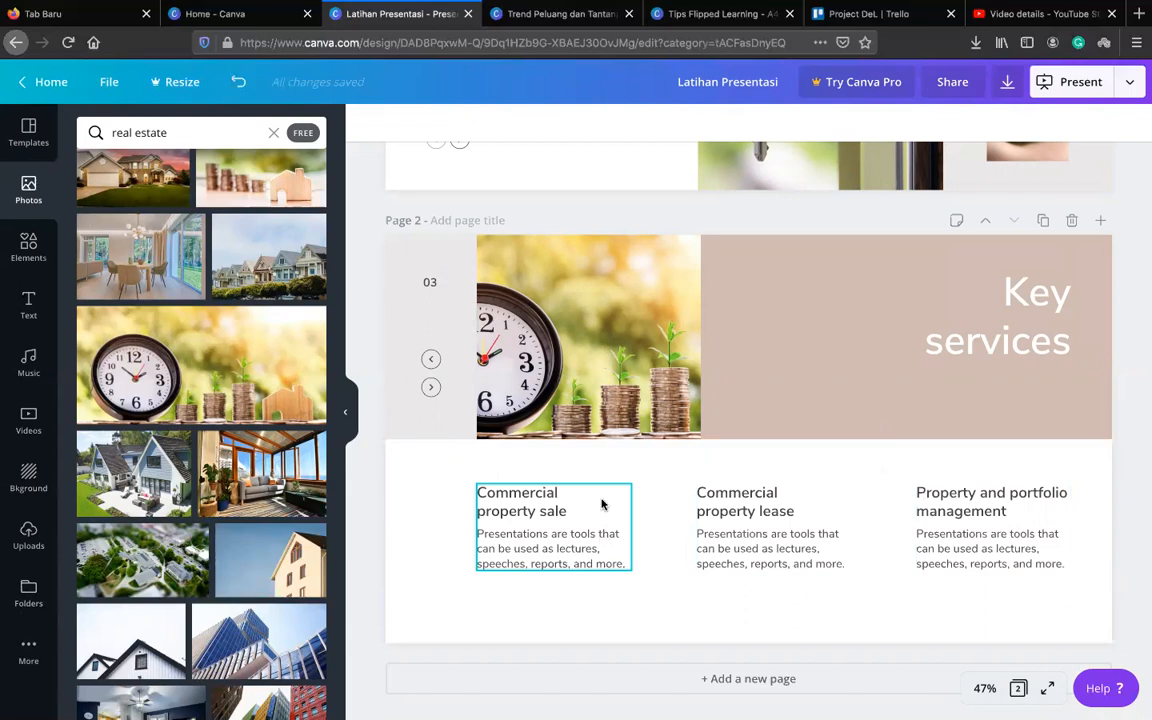
pyautogui.scroll(5, 640, 231)
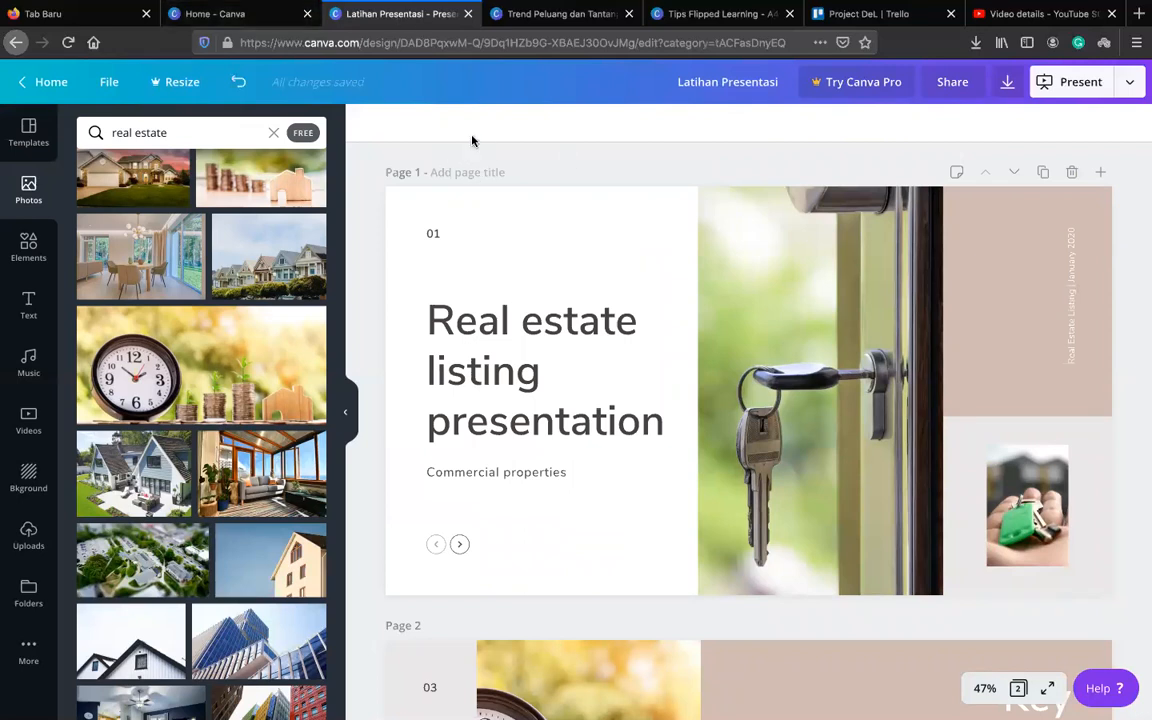
pyautogui.scroll(-2, 530, 287)
pyautogui.scroll(2, 530, 287)
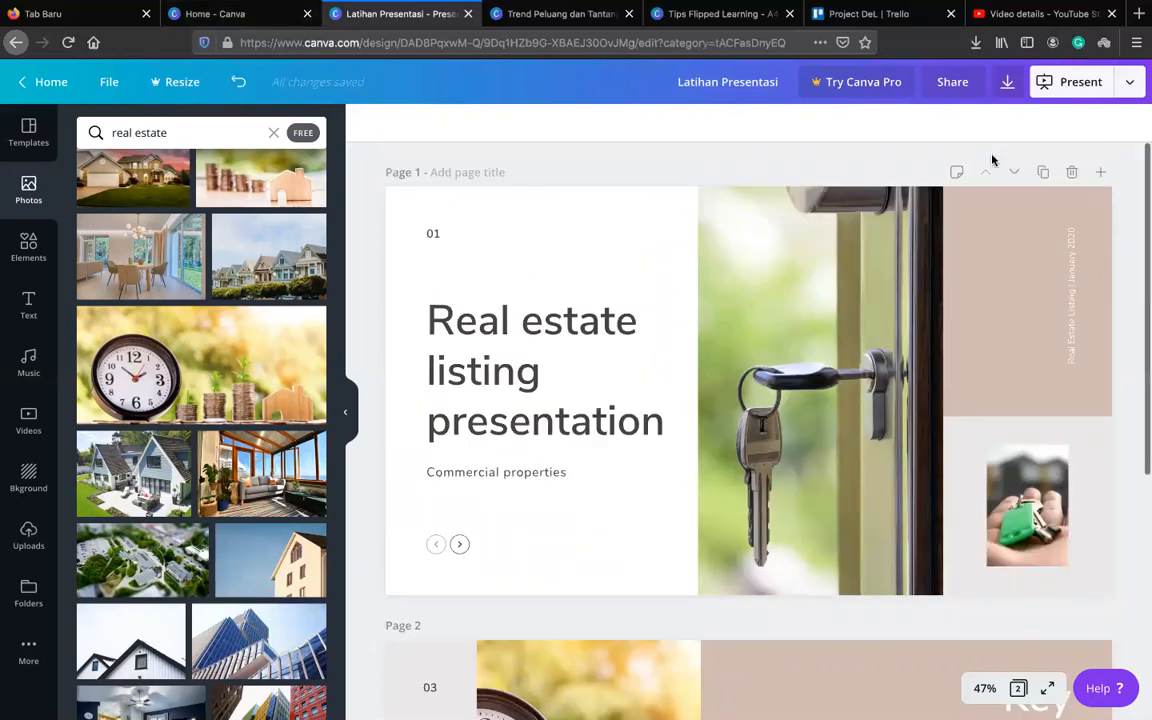
# Preview the presentation in full screen with transition style None and type Standard, and return to the editor
pyautogui.click(1077, 90)
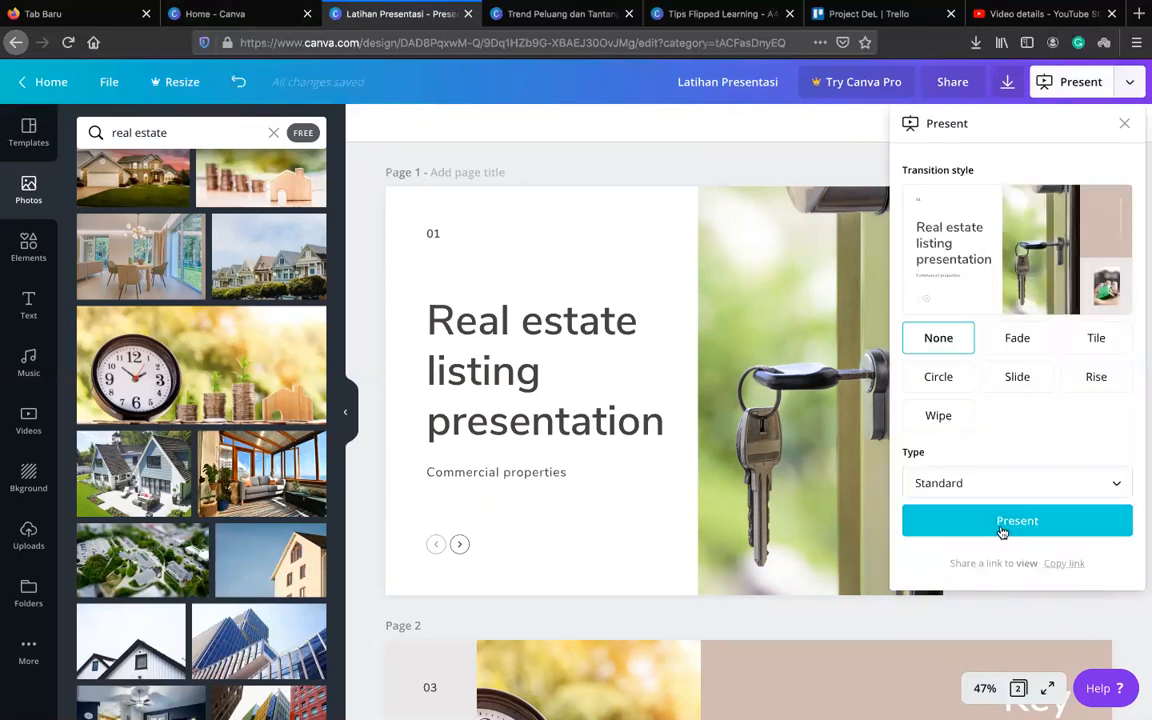
pyautogui.click(1002, 532)
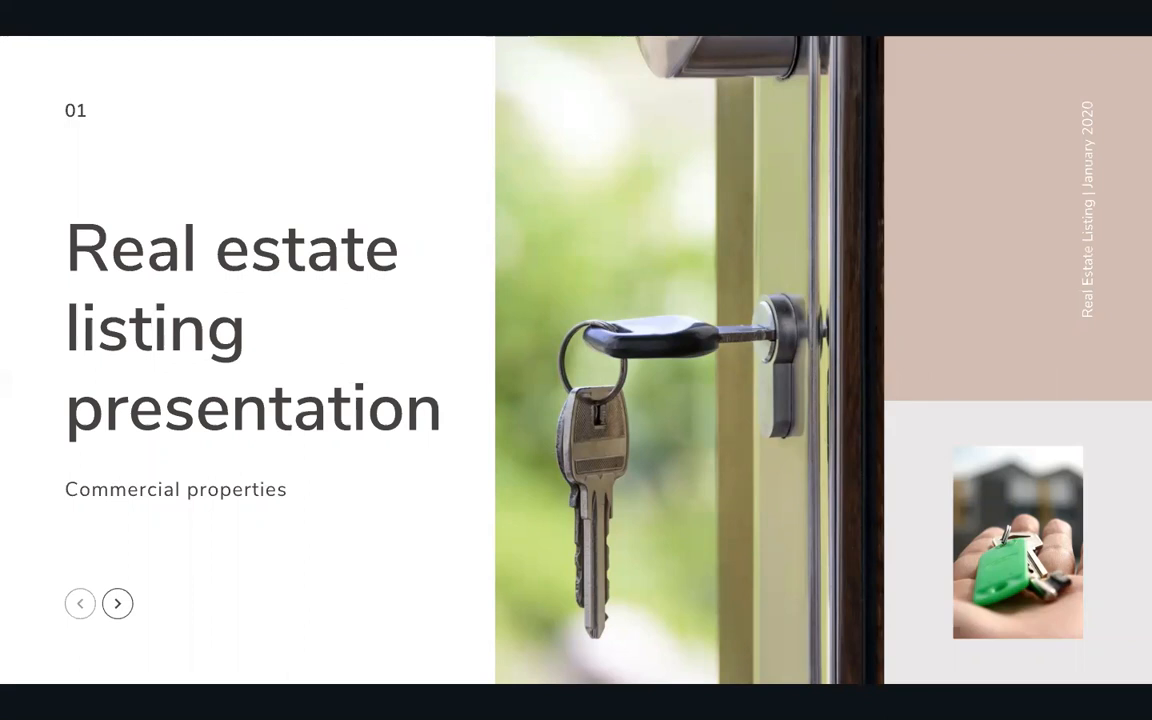
pyautogui.press('Escape')
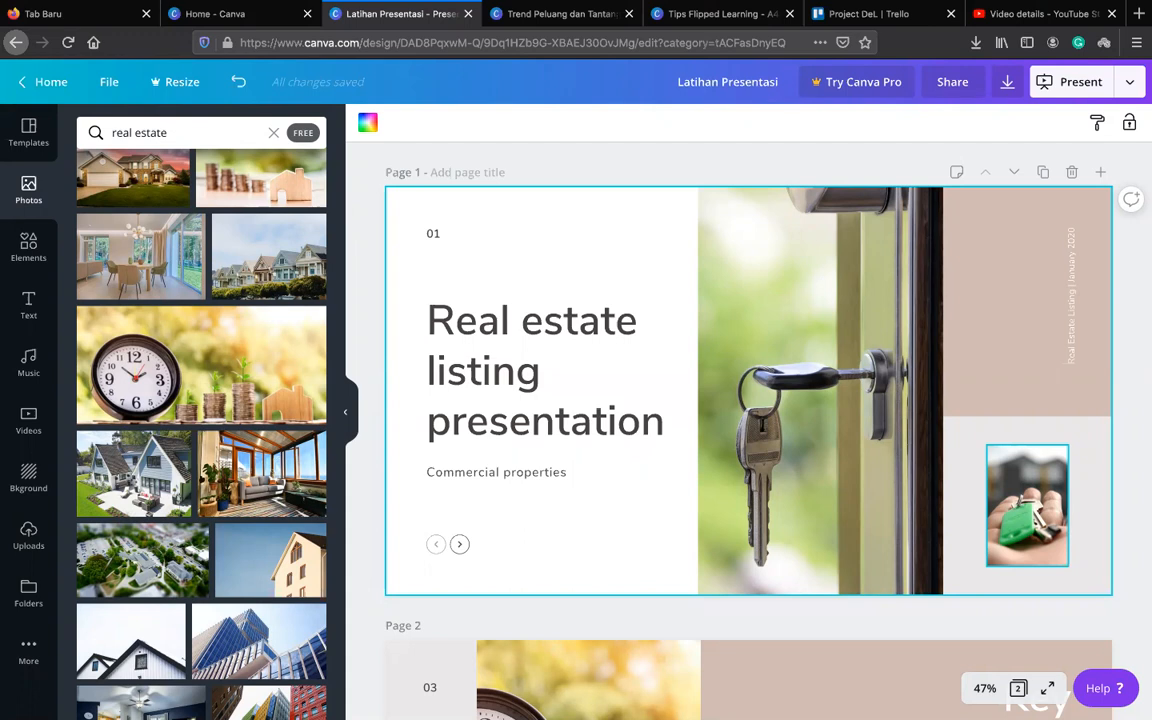
# Switch the download file type to JPG and back to PDF Standard, and download all pages, dismissing the Canva Pro trial offer
pyautogui.click(1007, 86)
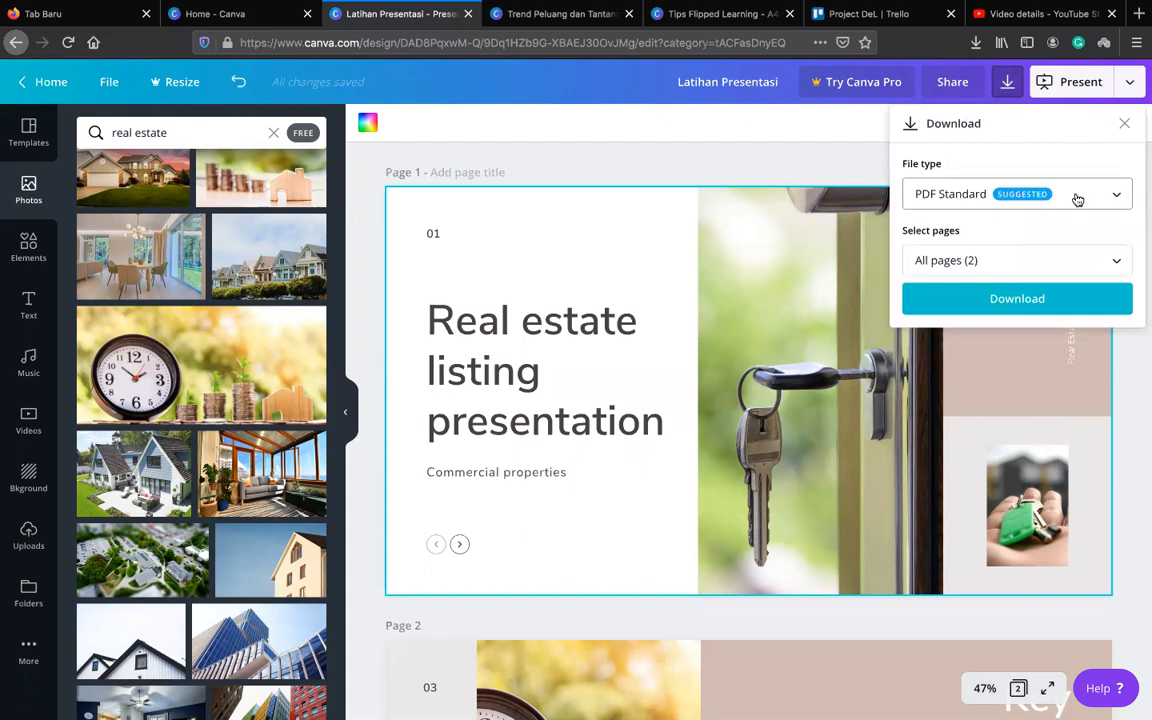
pyautogui.click(1118, 200)
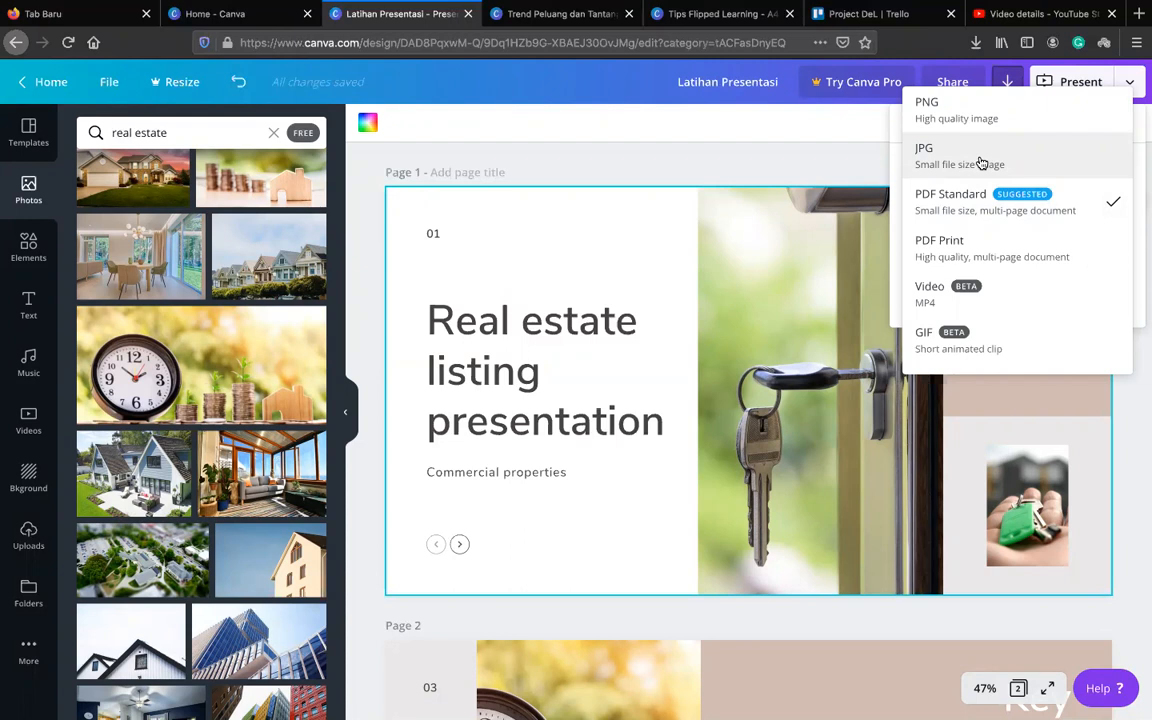
pyautogui.click(944, 158)
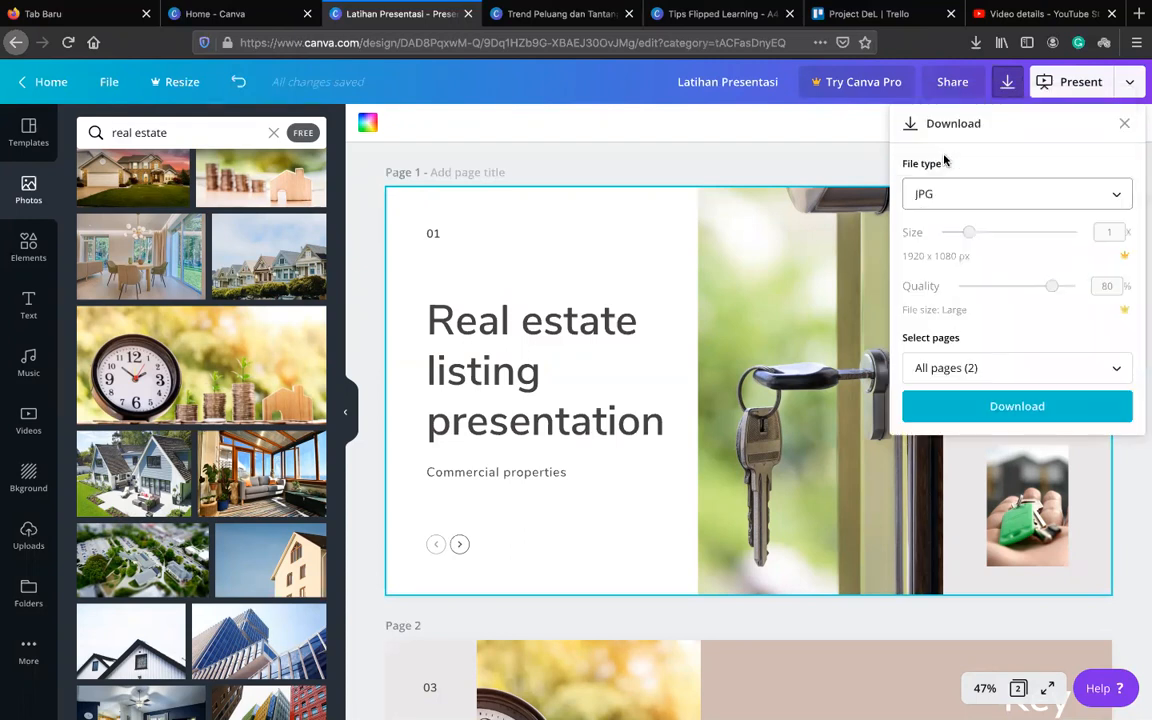
pyautogui.click(1120, 200)
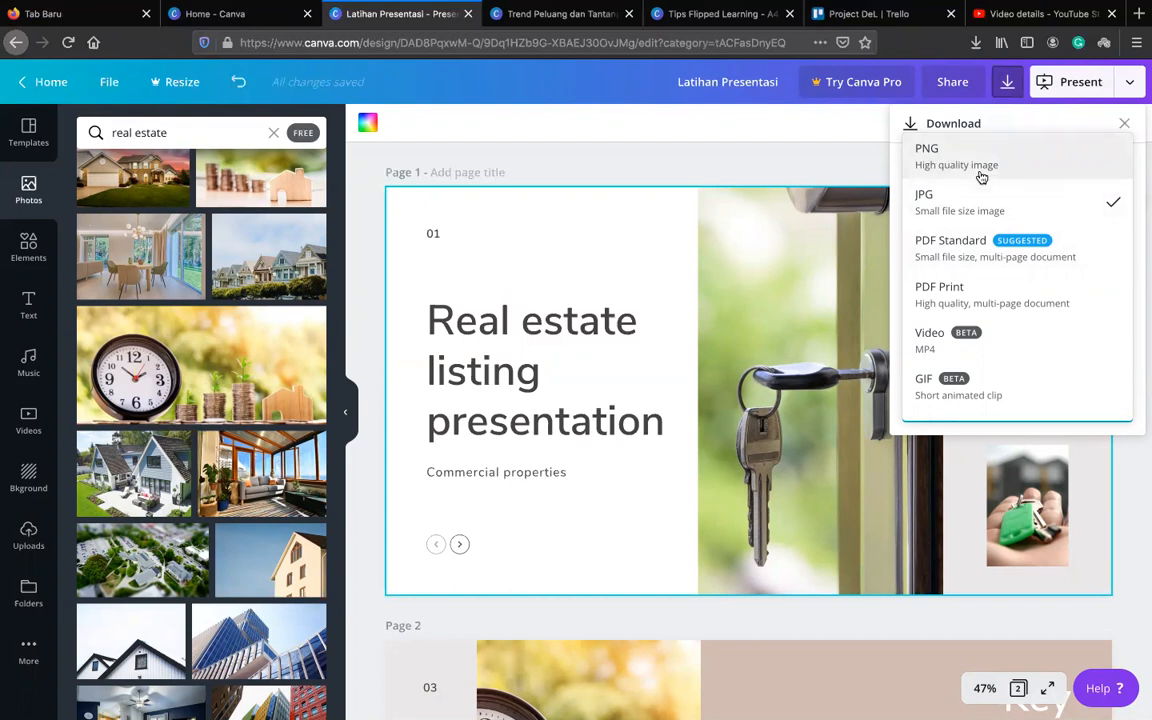
pyautogui.click(951, 257)
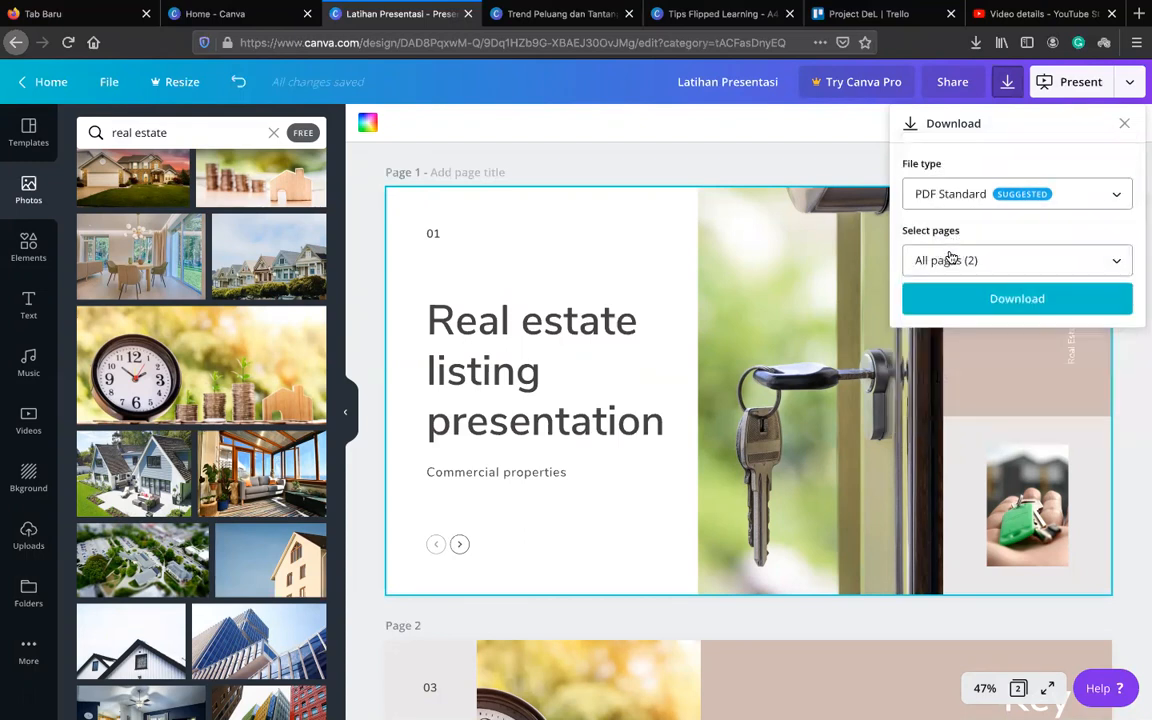
pyautogui.click(970, 300)
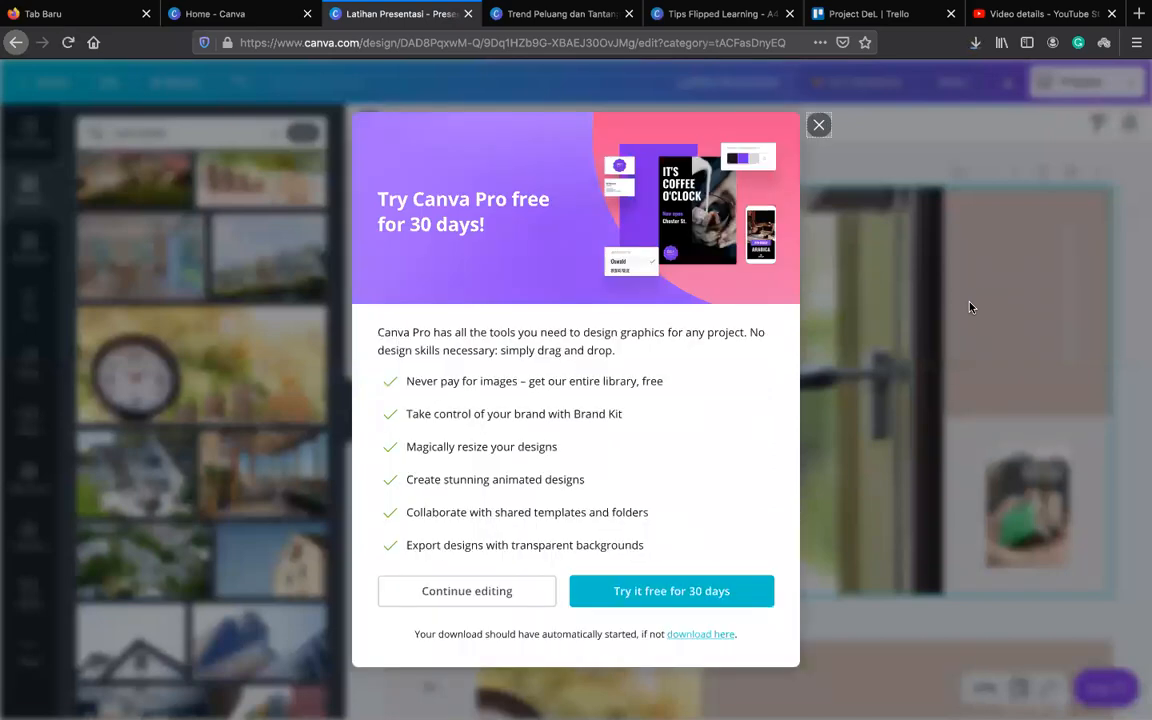
pyautogui.click(817, 126)
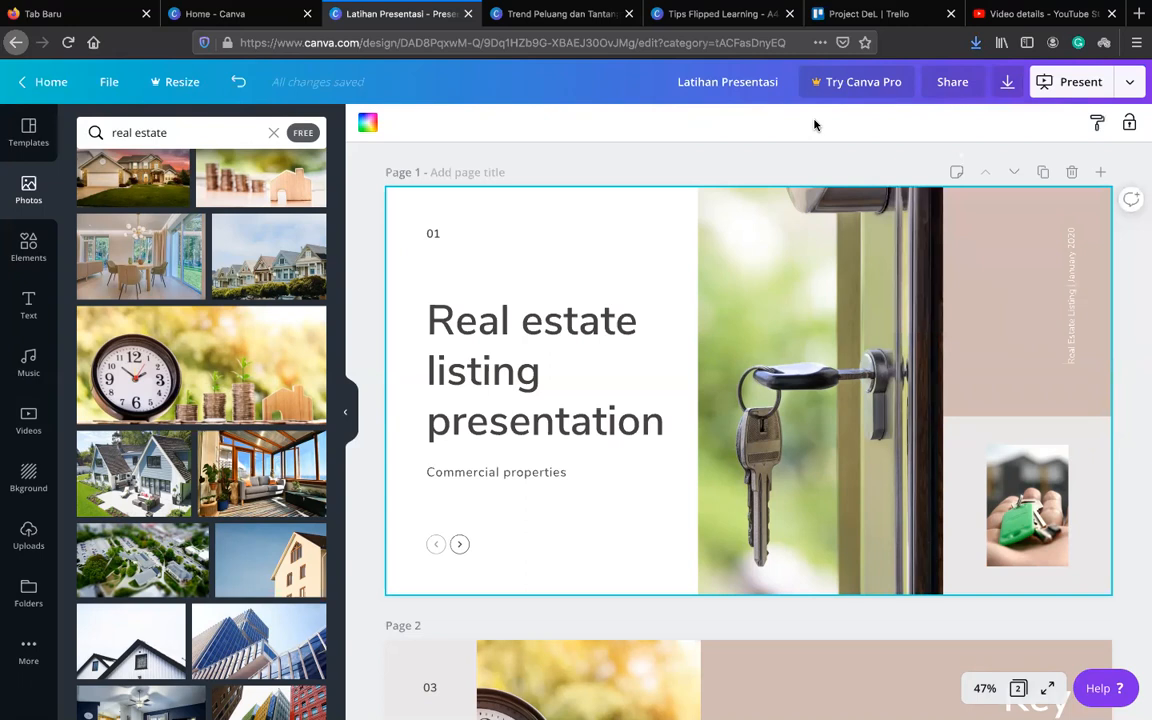
# Open the downloaded file Latihan Presentasi.pdf from the browser's recent downloads
pyautogui.click(976, 45)
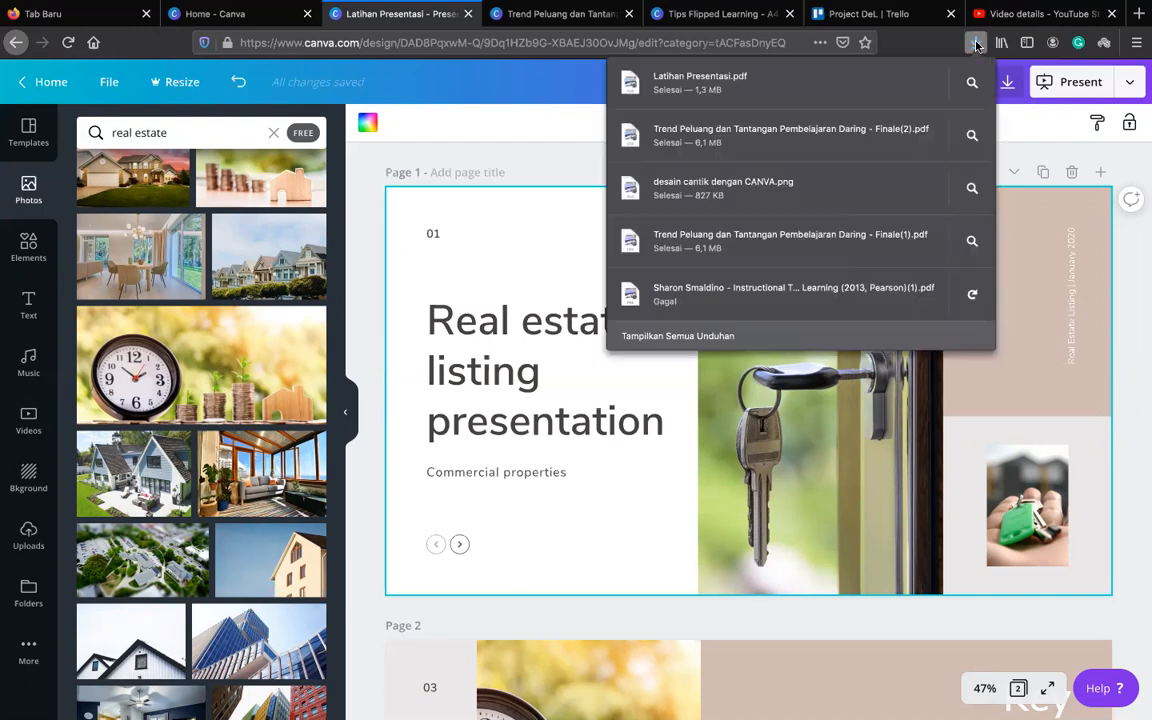
pyautogui.click(707, 99)
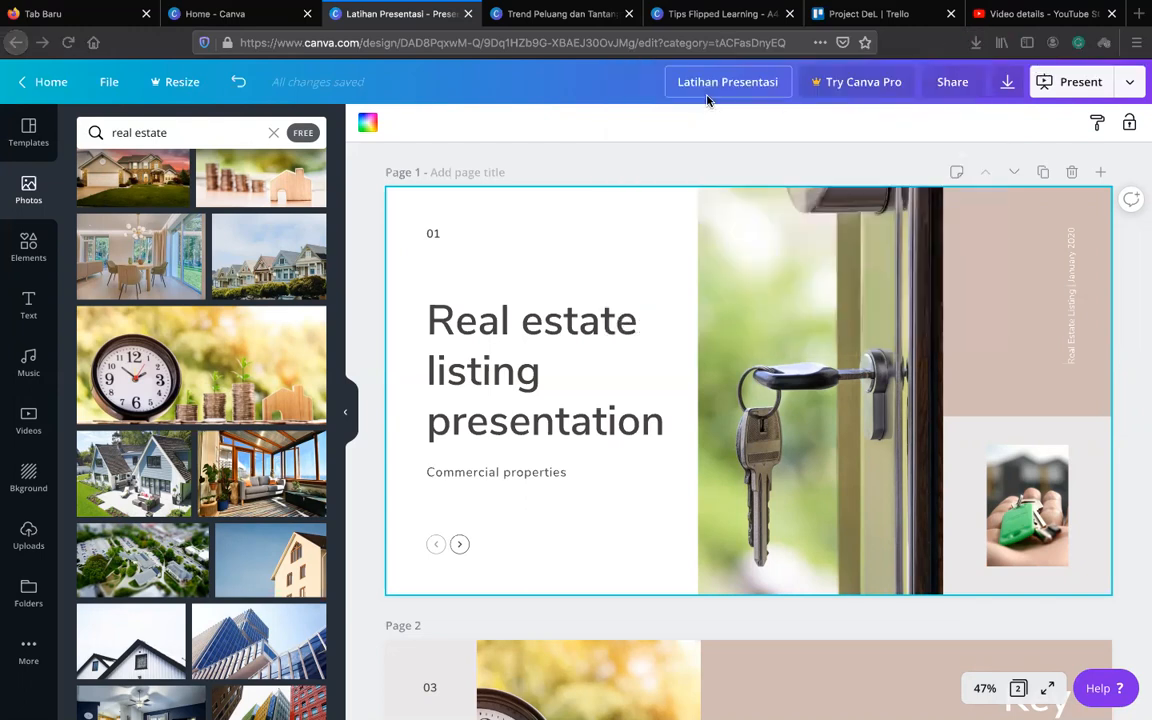